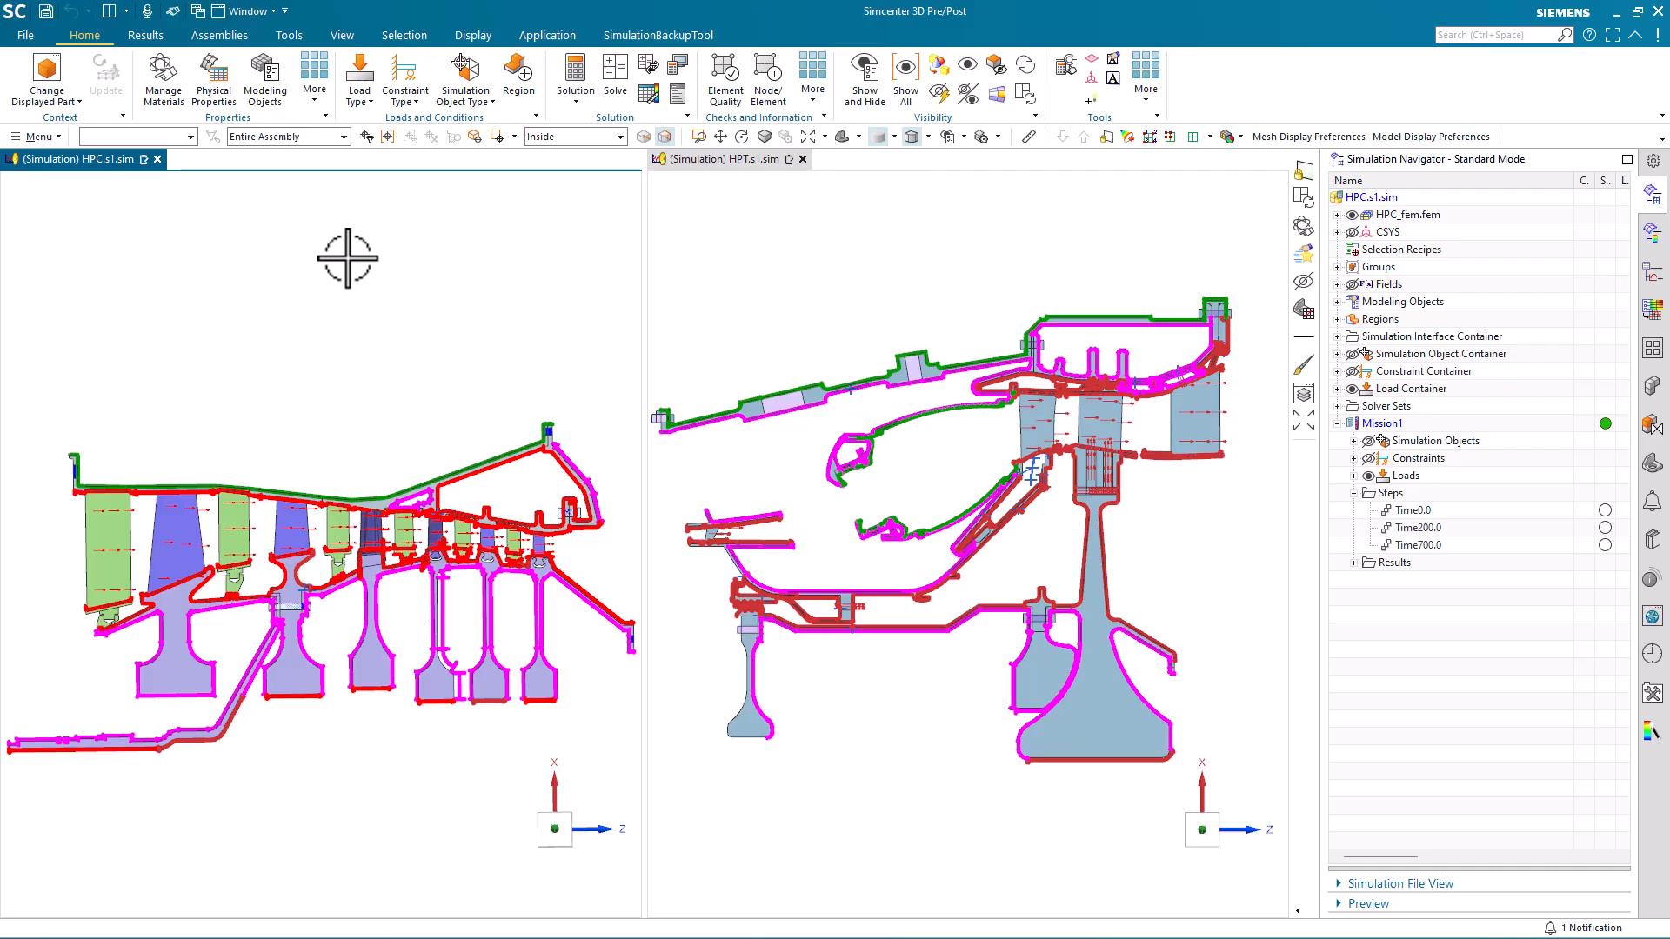
# Review the Mission1 solution and its Time0.0, Time200.0 and Time700.0 steps in the HPC and HPT simulations
pyautogui.click(1417, 427)
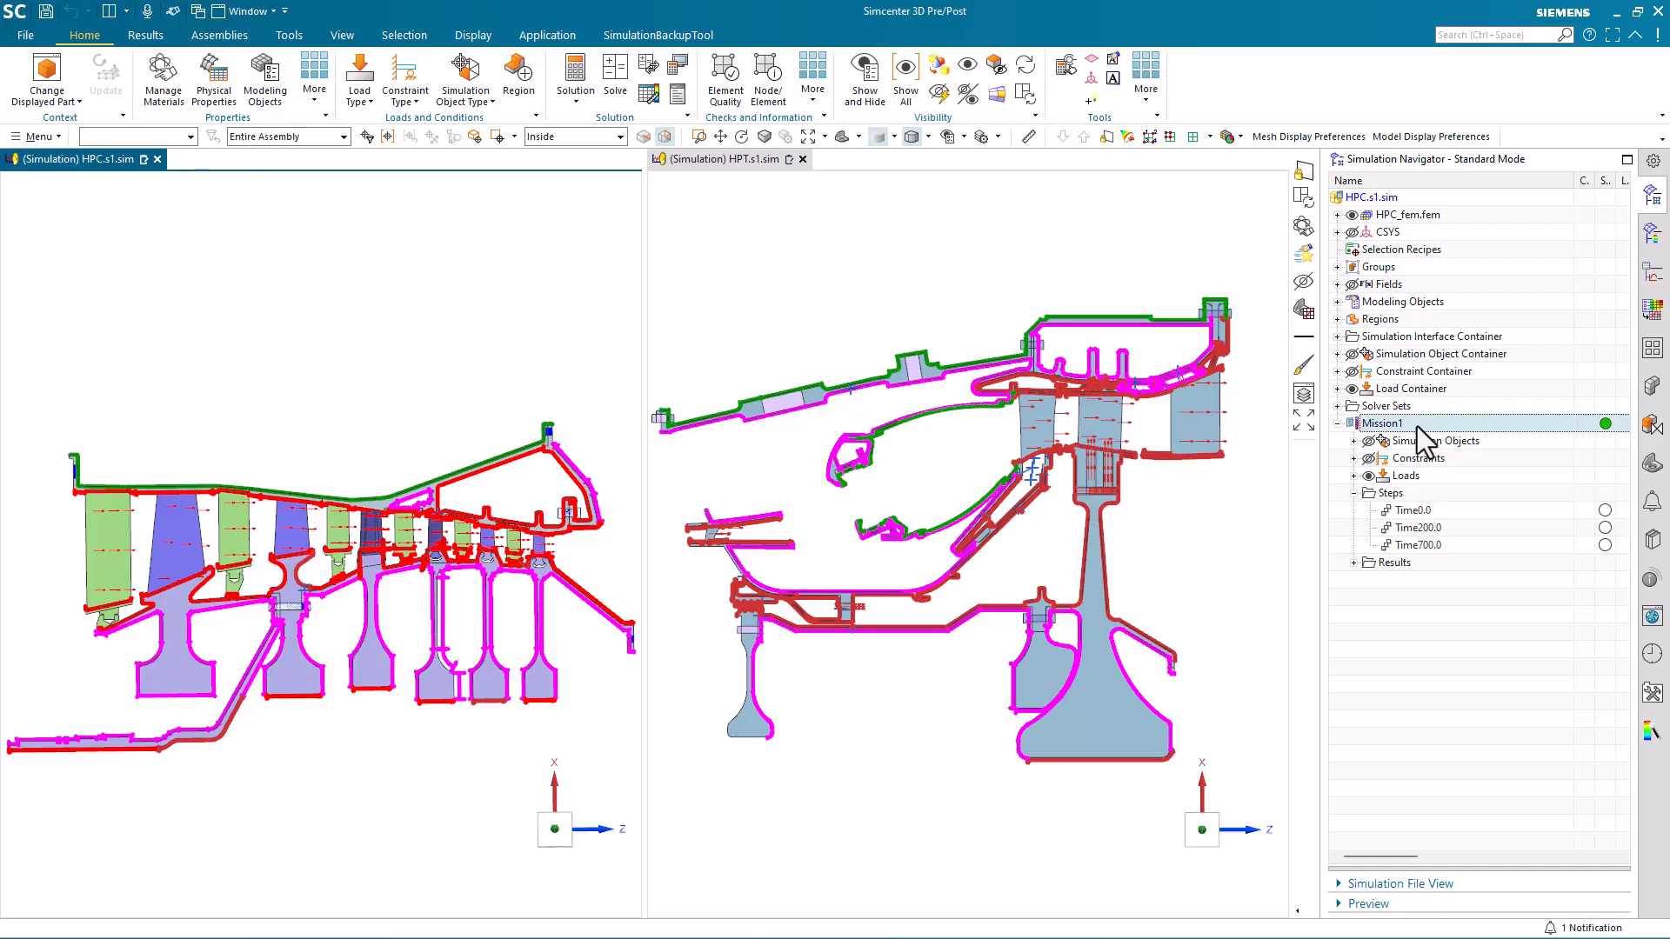
pyautogui.click(1426, 513)
pyautogui.click(1431, 528)
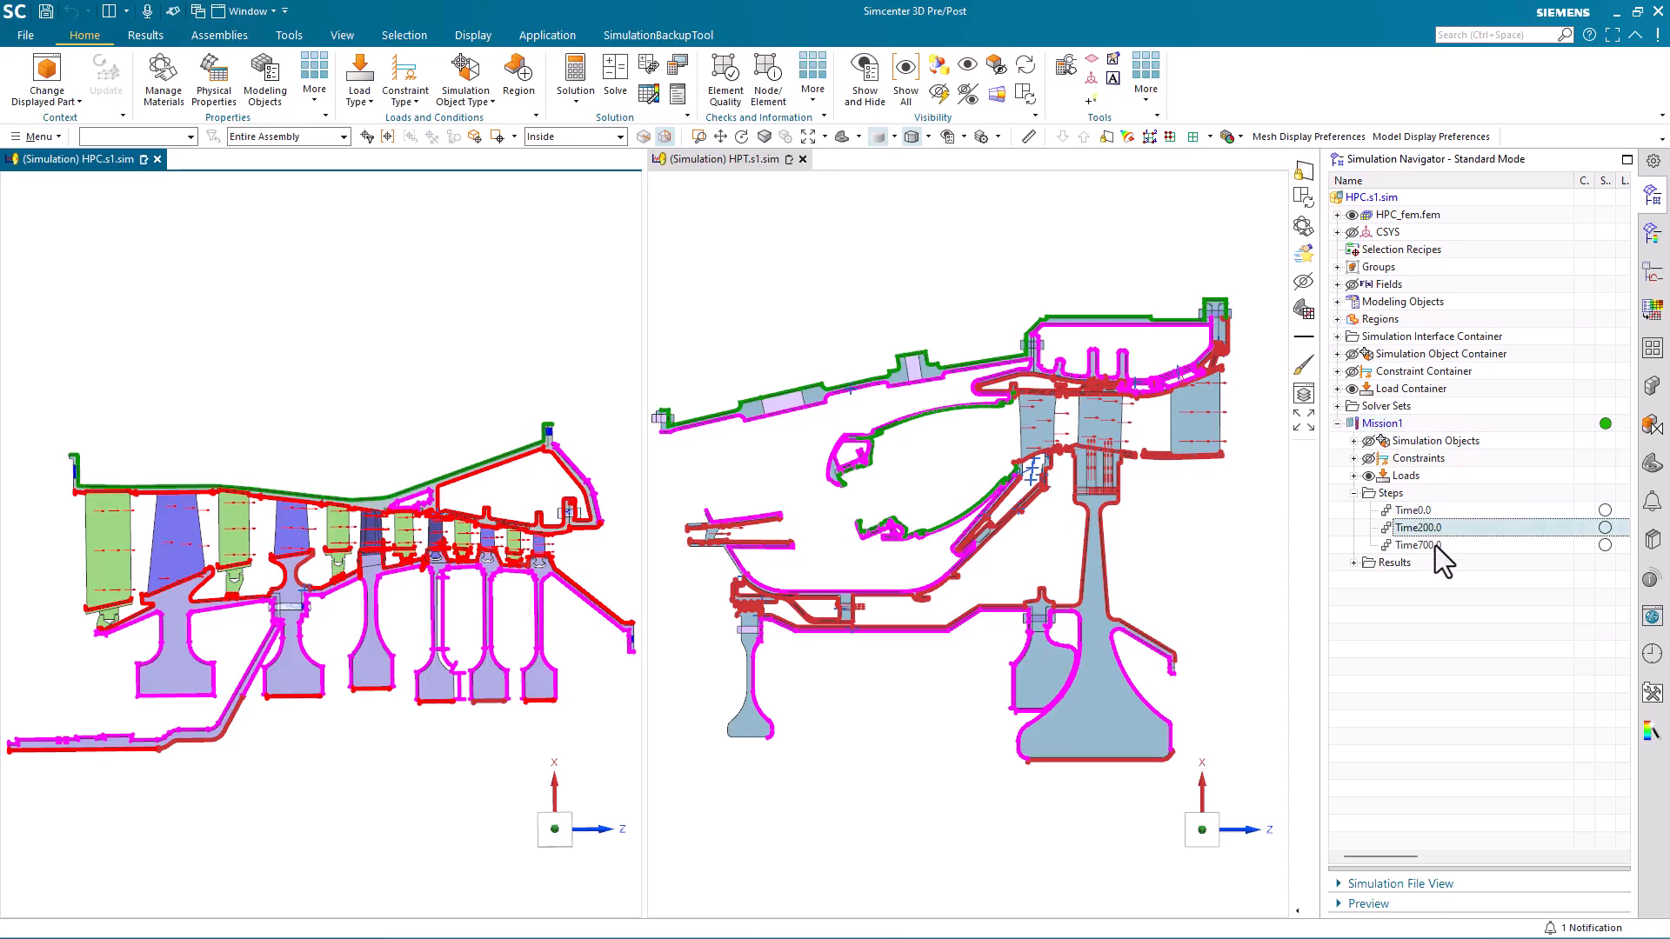
pyautogui.click(1436, 545)
pyautogui.click(1465, 613)
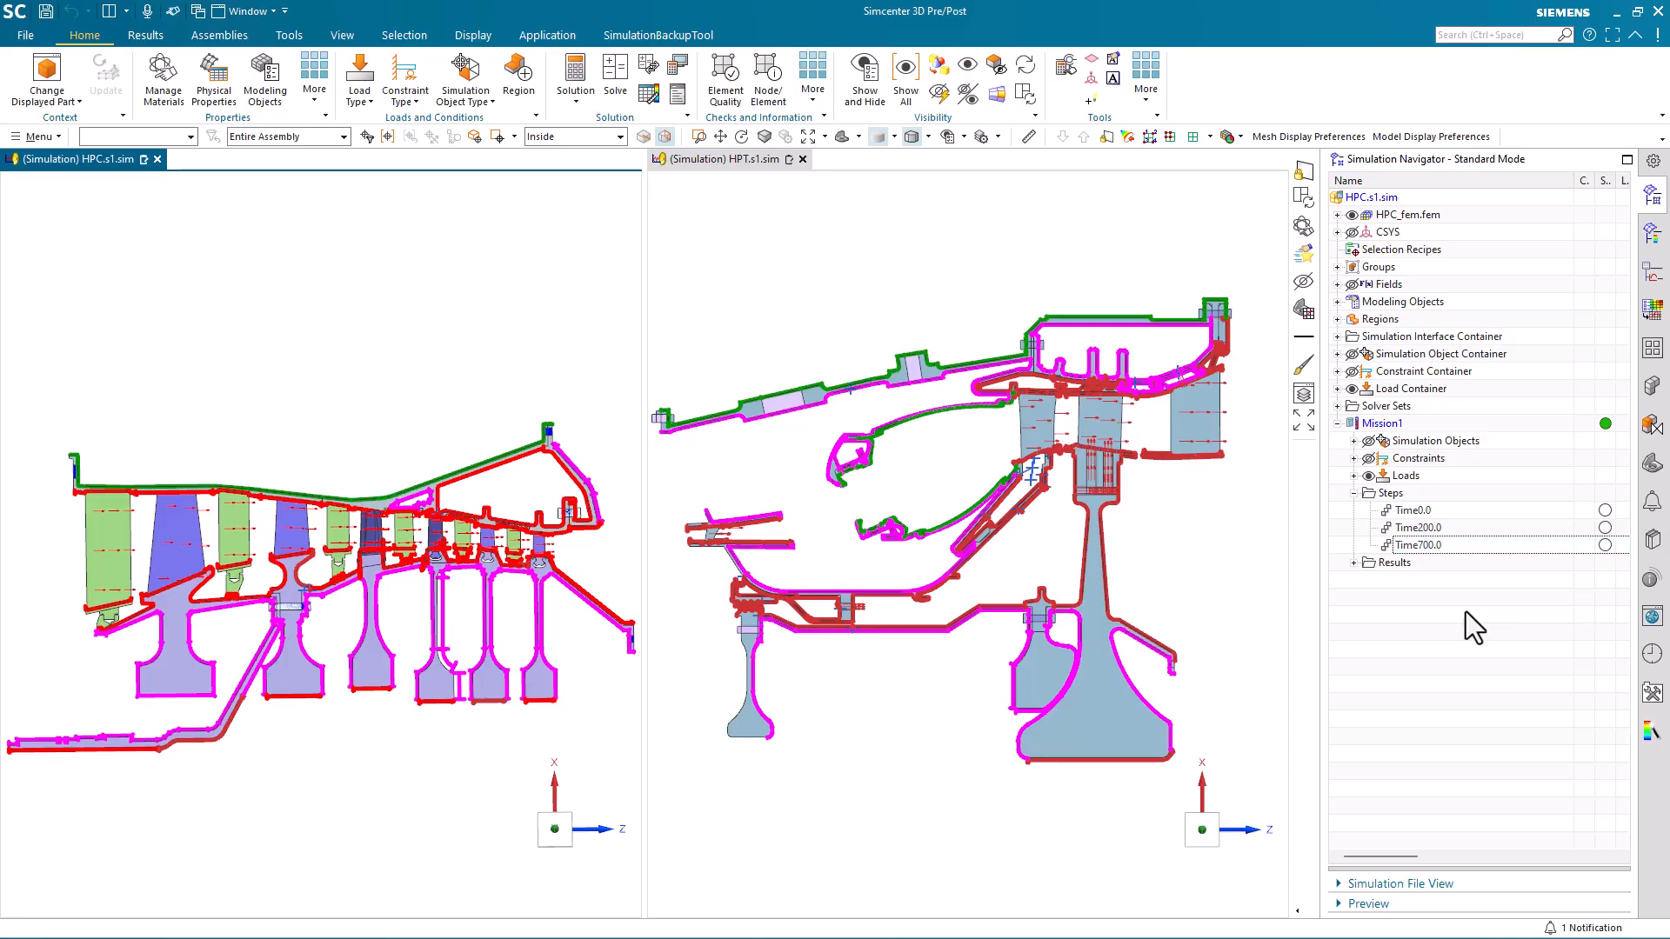
pyautogui.click(784, 249)
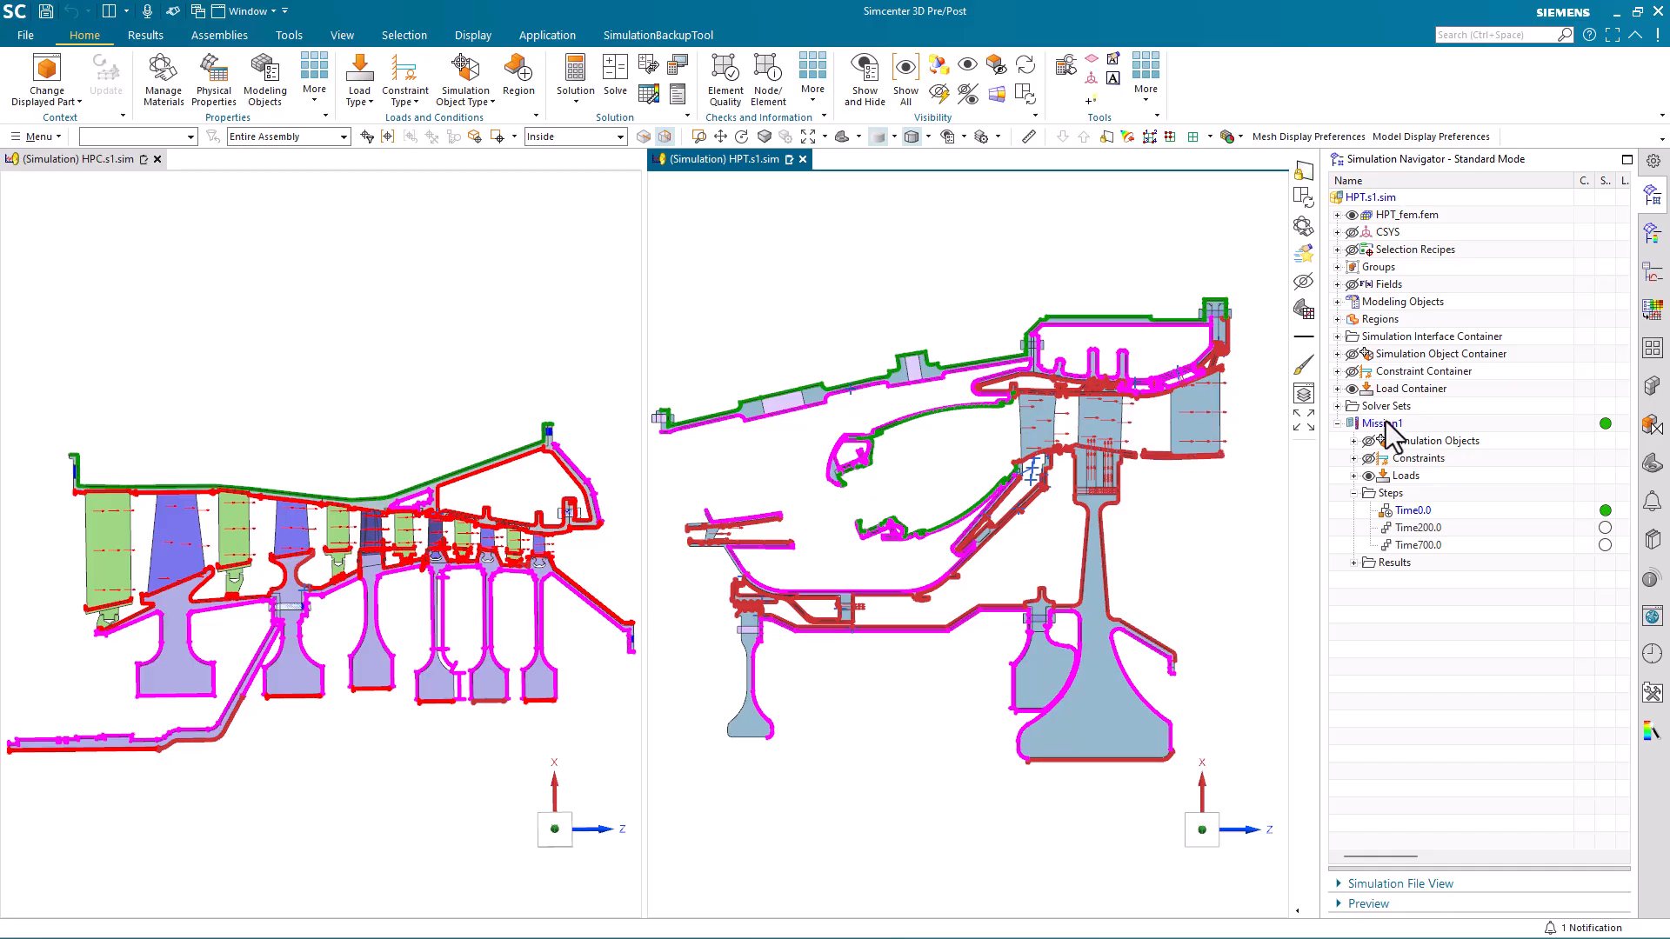
pyautogui.click(1416, 512)
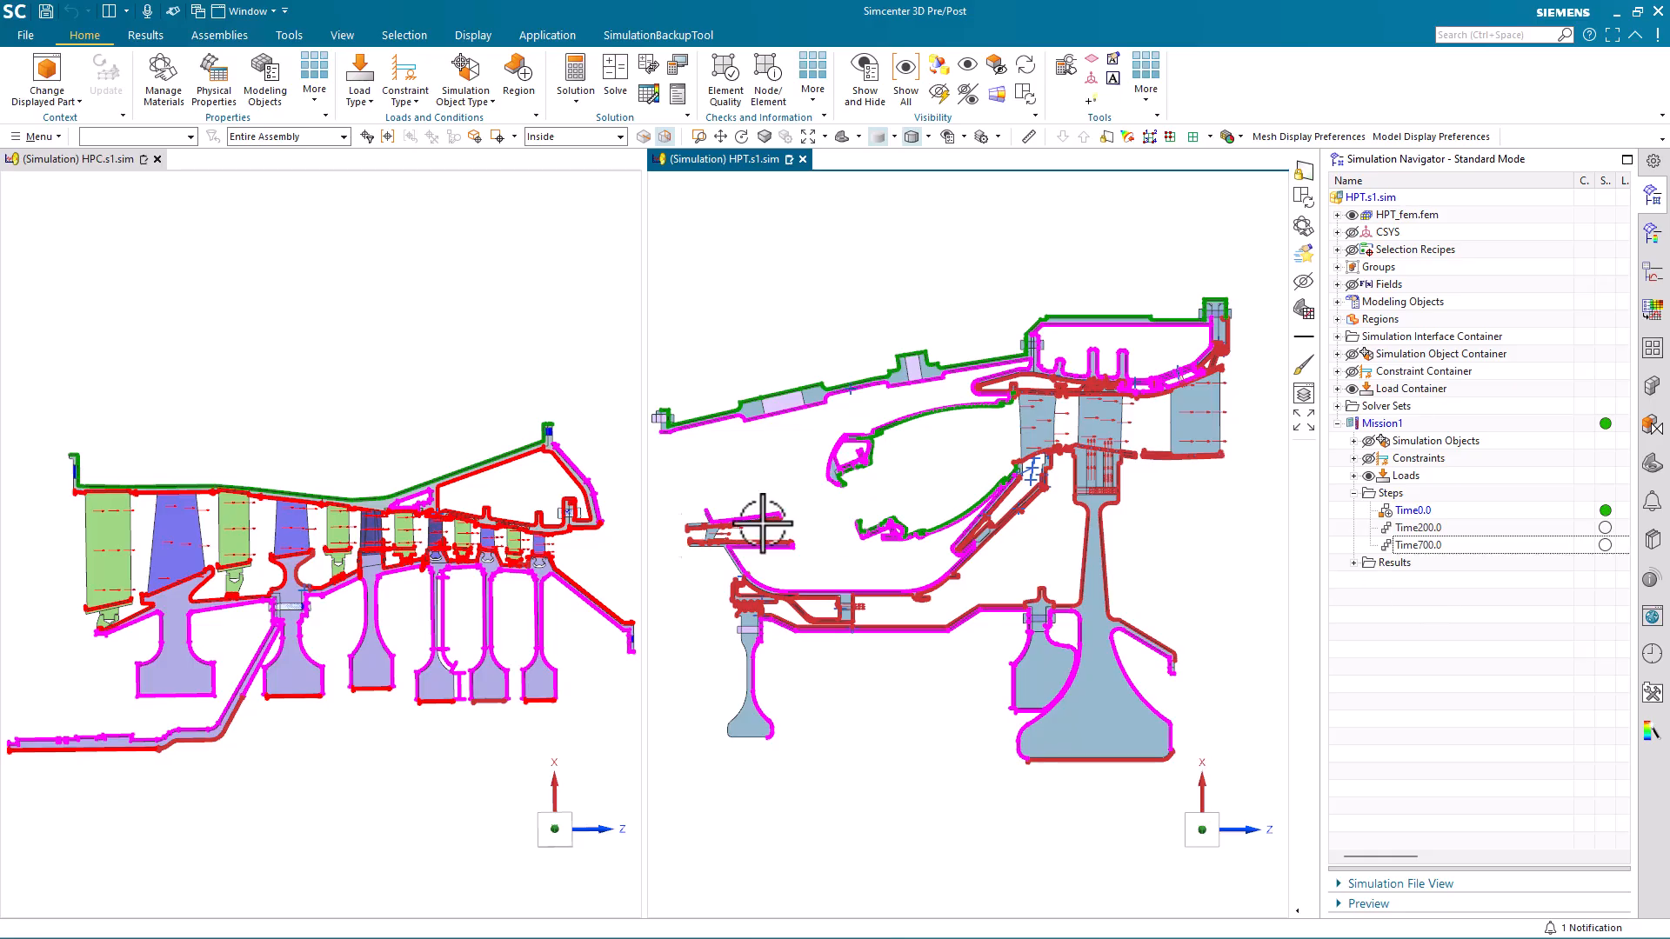
# Load the HPC simulation's Mission1 thermal results and plot the nodal temperature for Time0.0, Increment 1
pyautogui.click(496, 329)
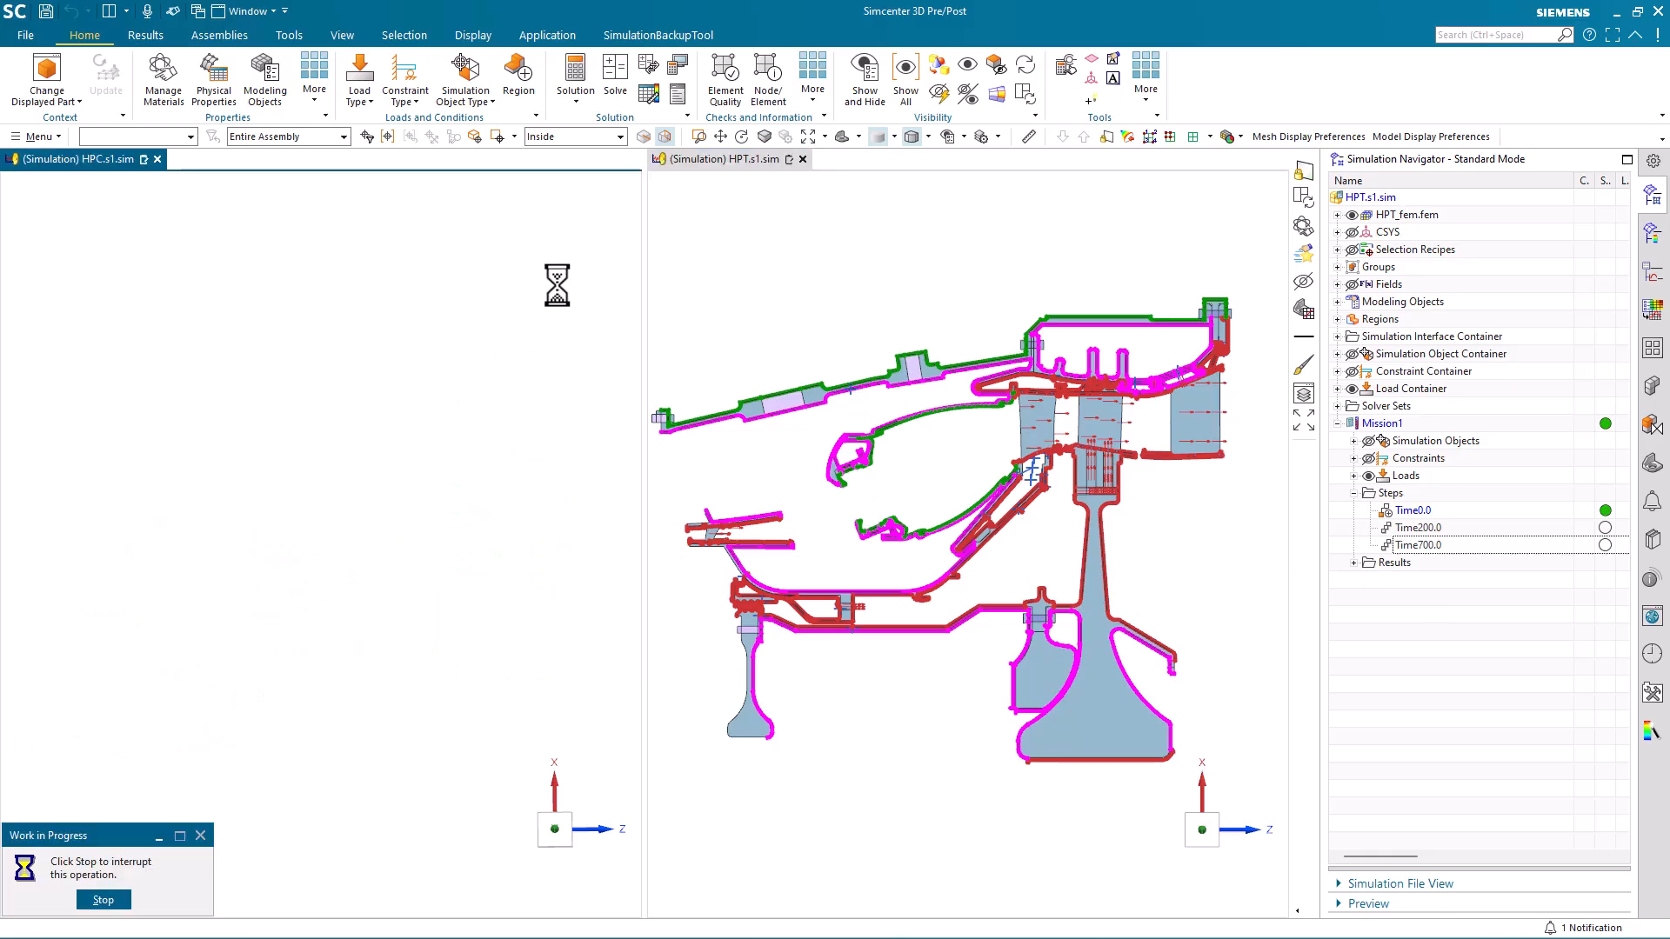
pyautogui.click(1652, 233)
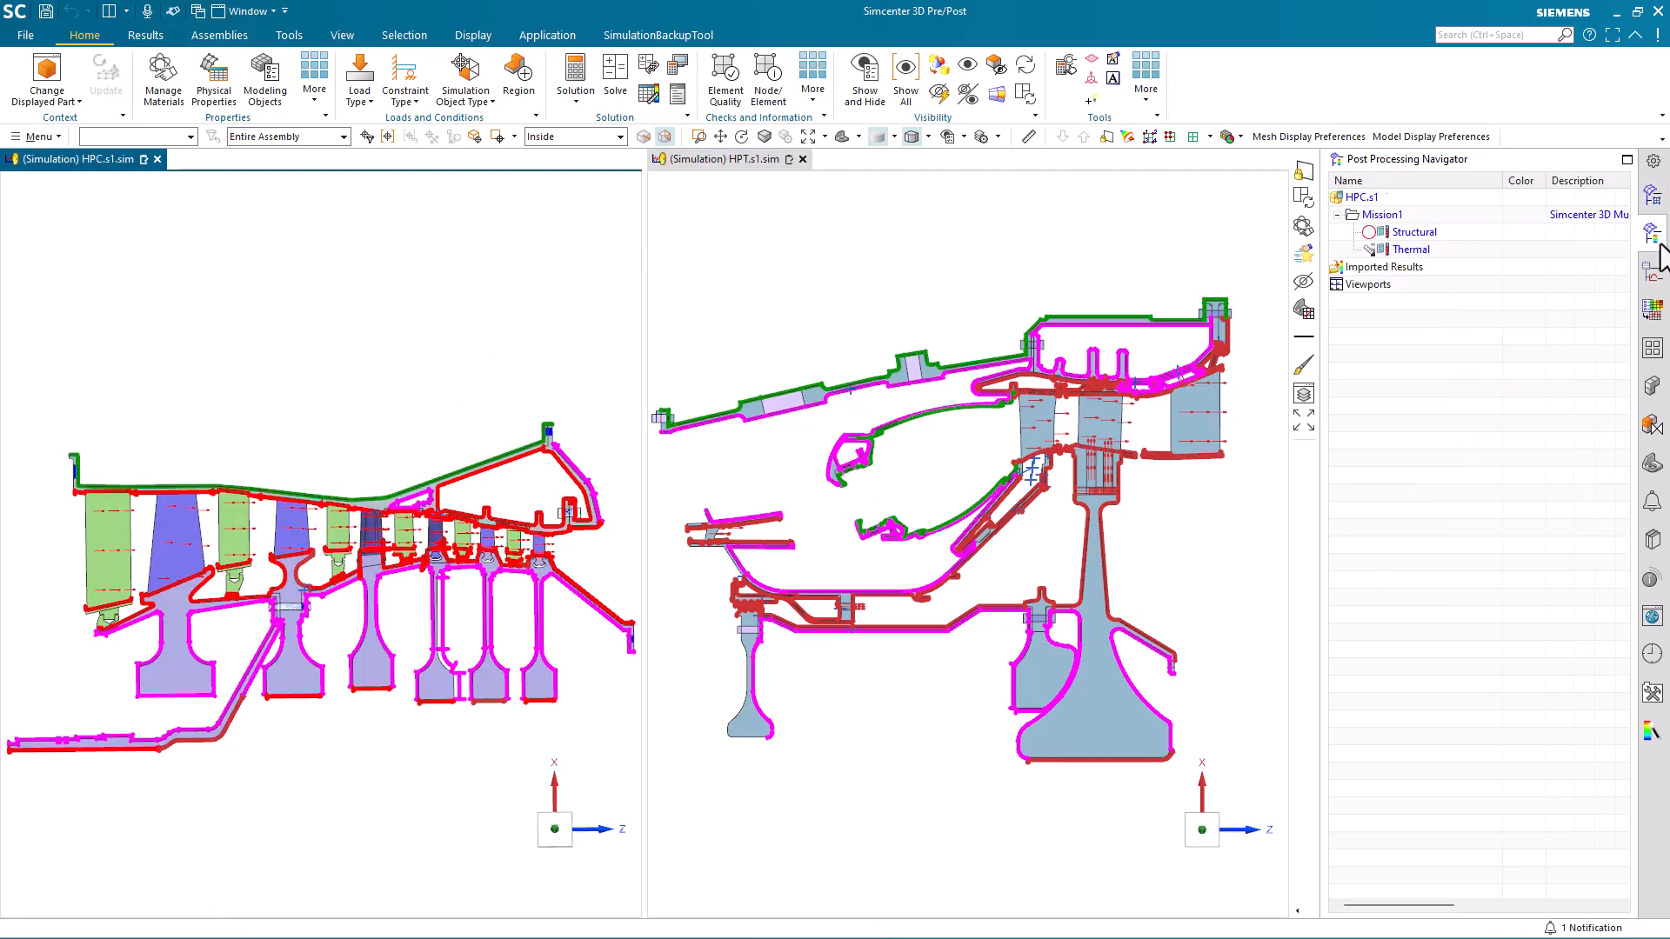
pyautogui.doubleClick(1401, 251)
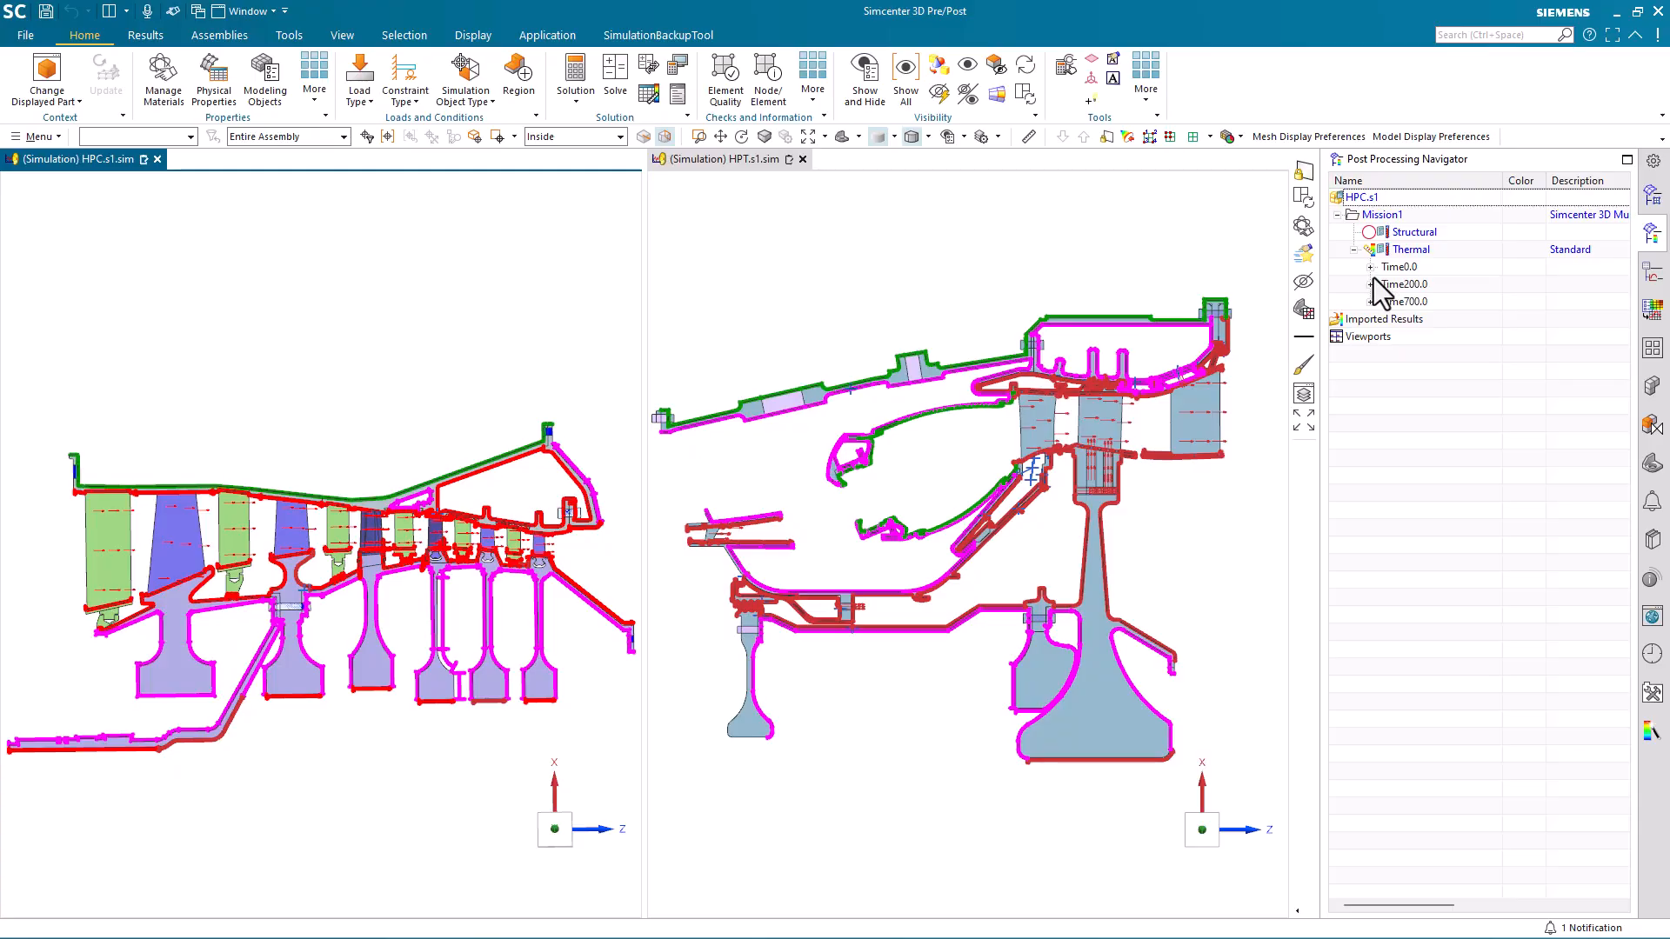
pyautogui.click(1371, 267)
pyautogui.click(1388, 286)
pyautogui.rightClick(1427, 305)
pyautogui.click(1470, 318)
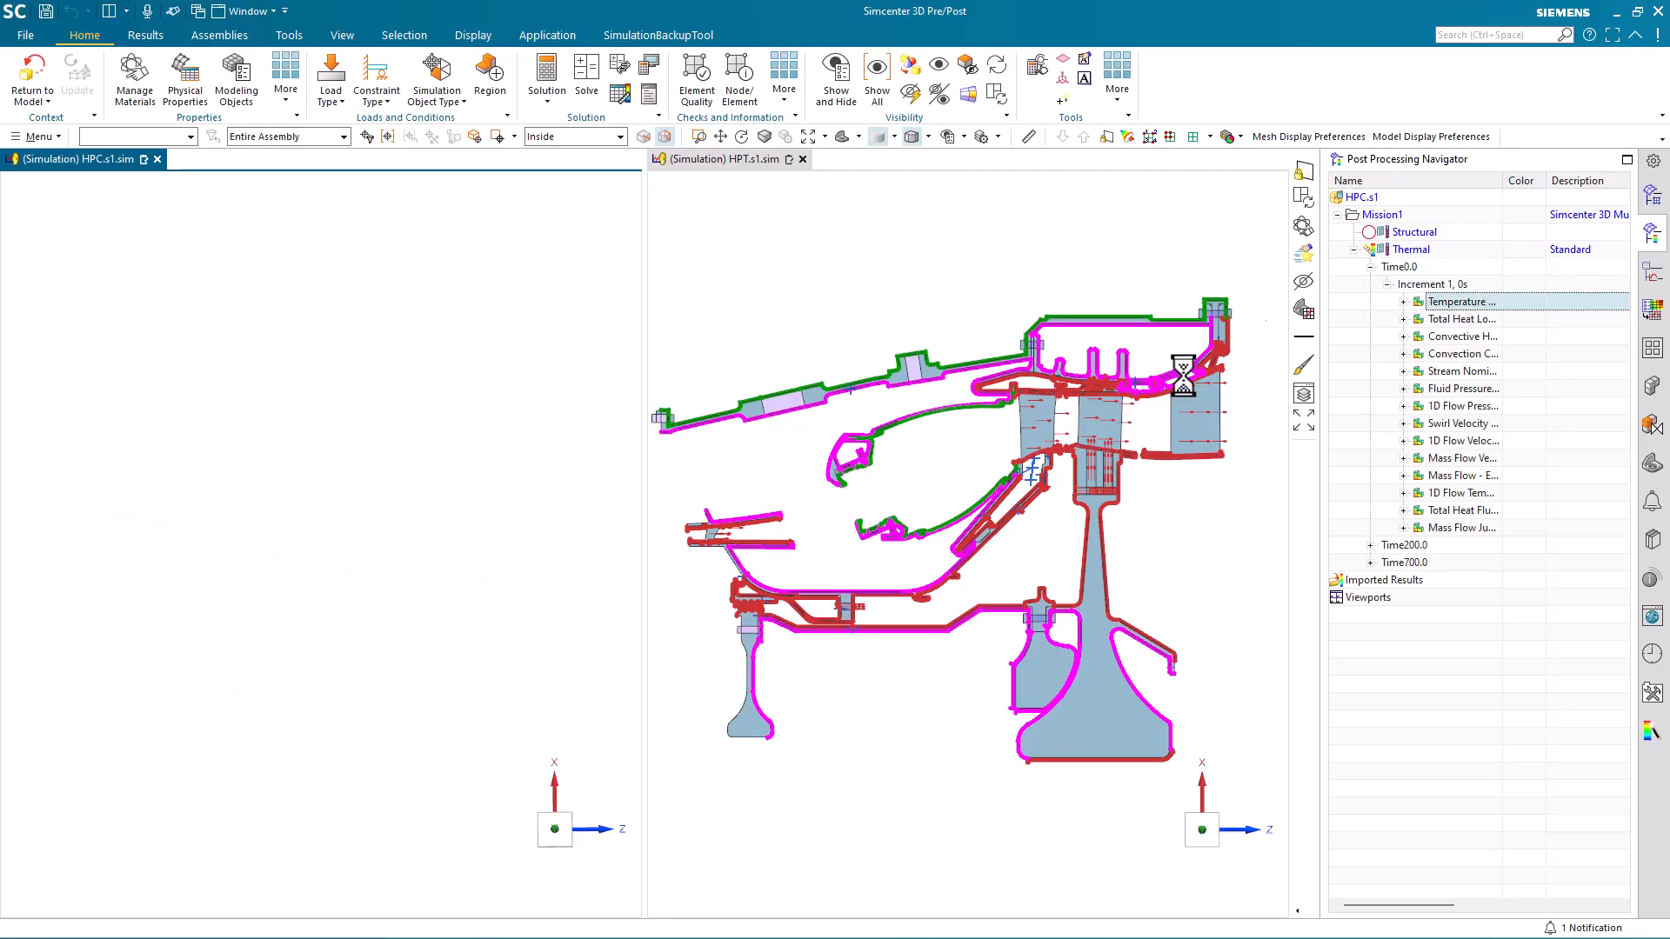
# Advance the HPC temperature contour plot to Time200.0, Increment 3 at 3.00 s
pyautogui.click(154, 36)
pyautogui.click(639, 94)
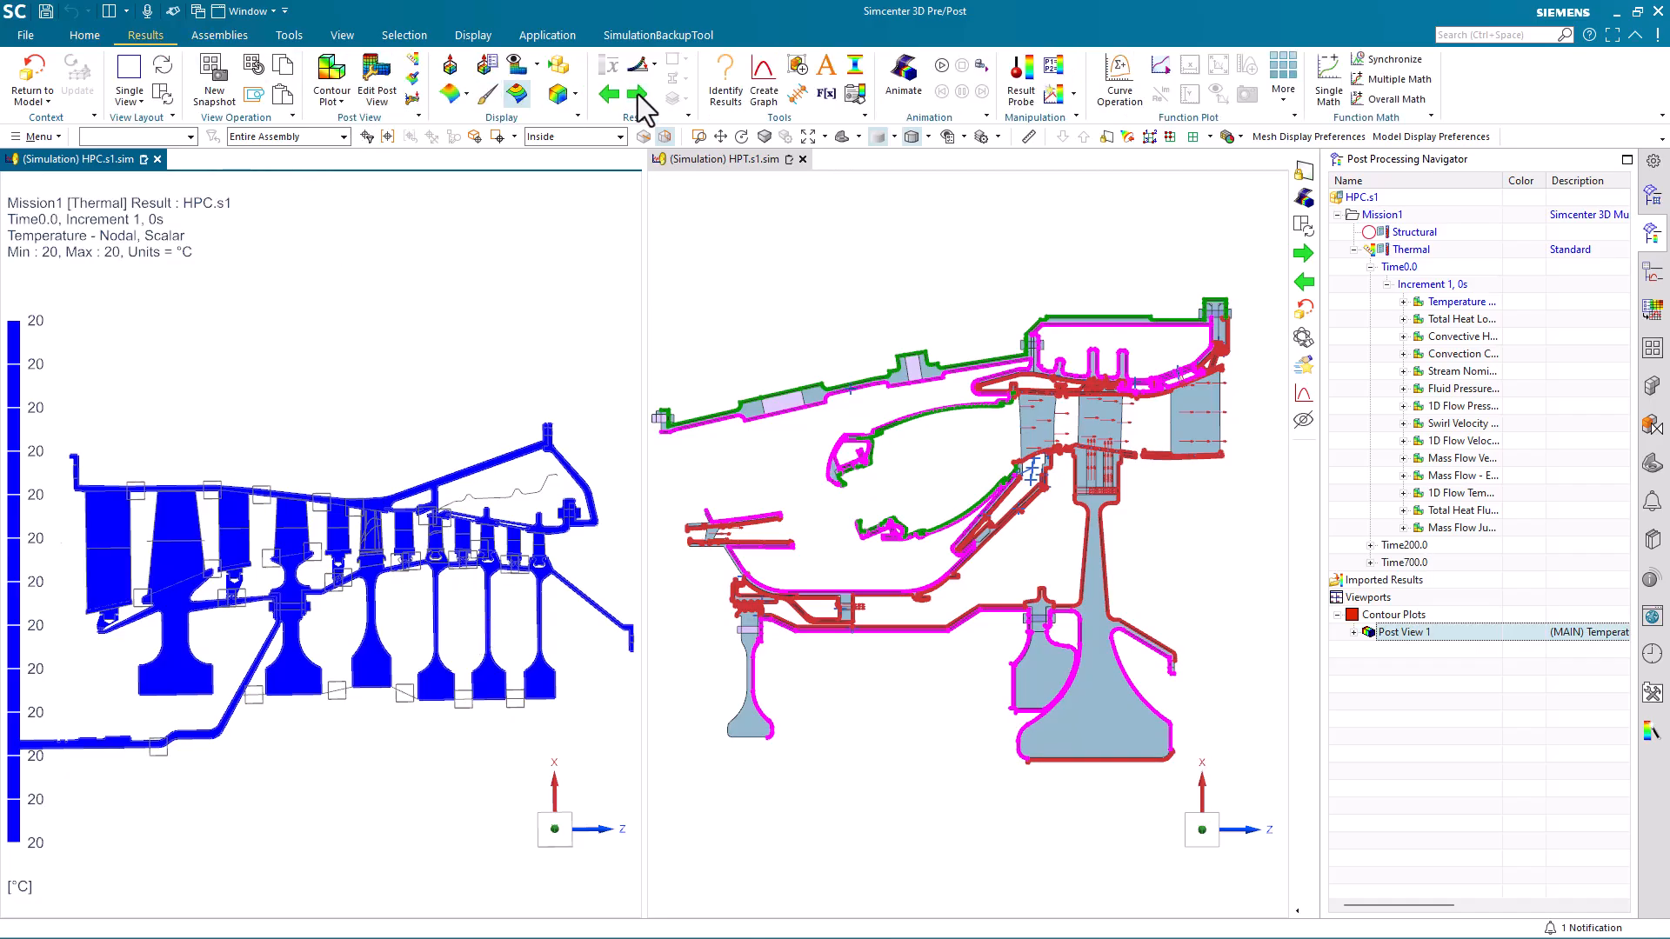
pyautogui.click(639, 94)
pyautogui.click(639, 94)
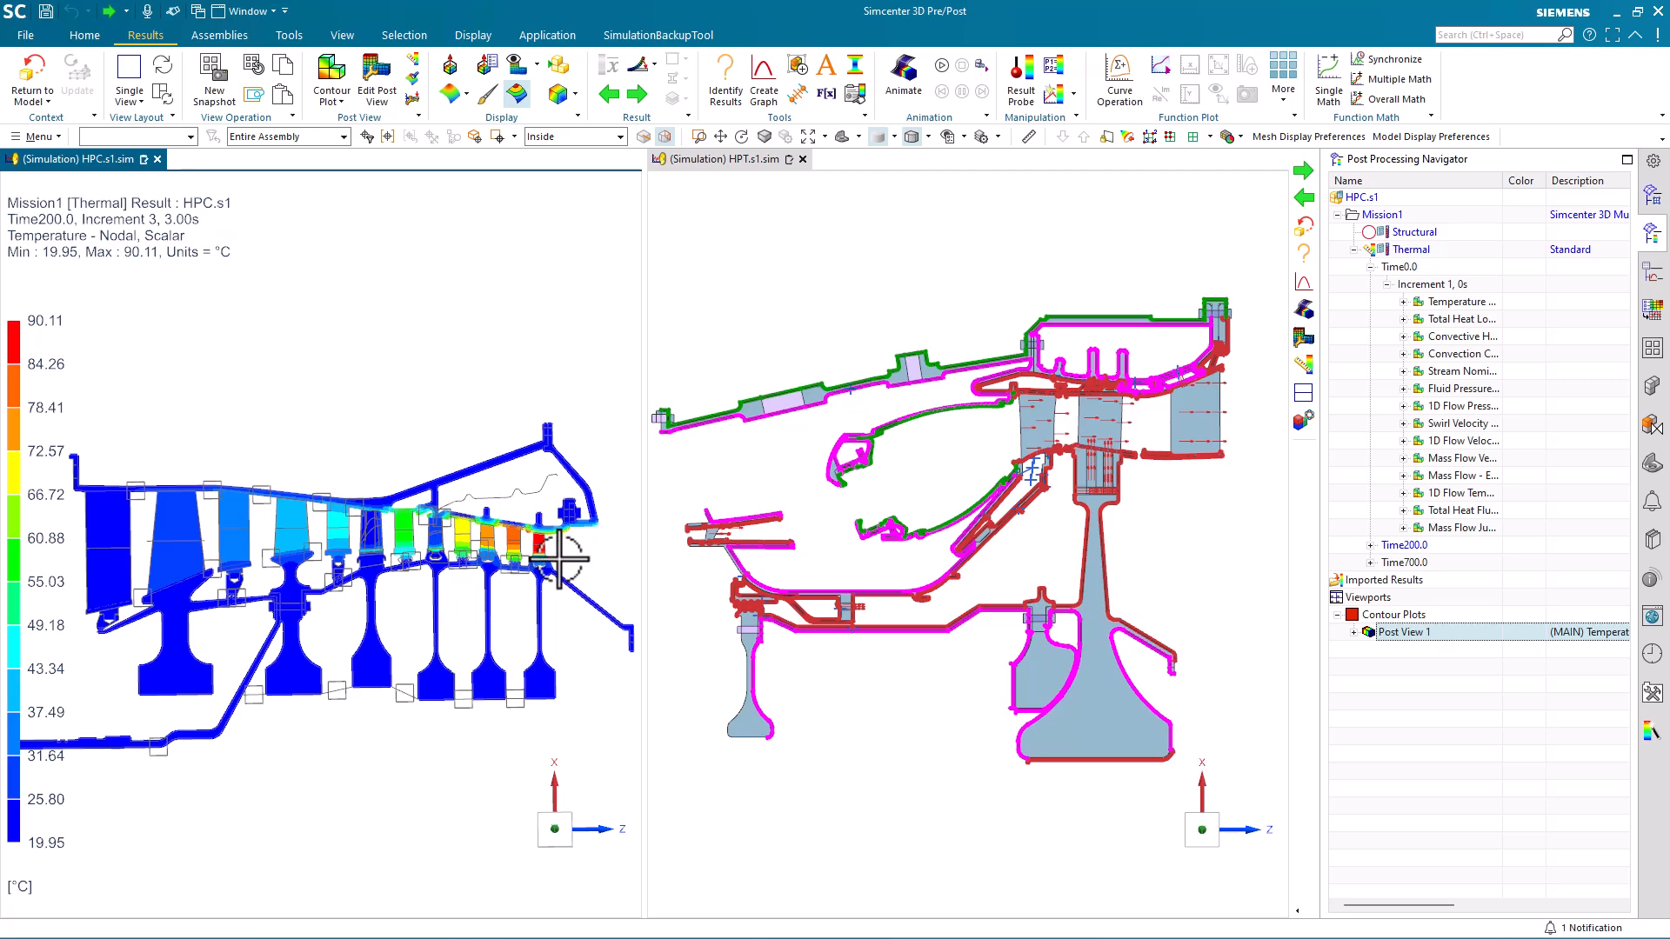
# Start an across-iterations temperature graph for the HPC and pick the node at the last blade's upper trailing corner
pyautogui.scroll(6, 544, 539)
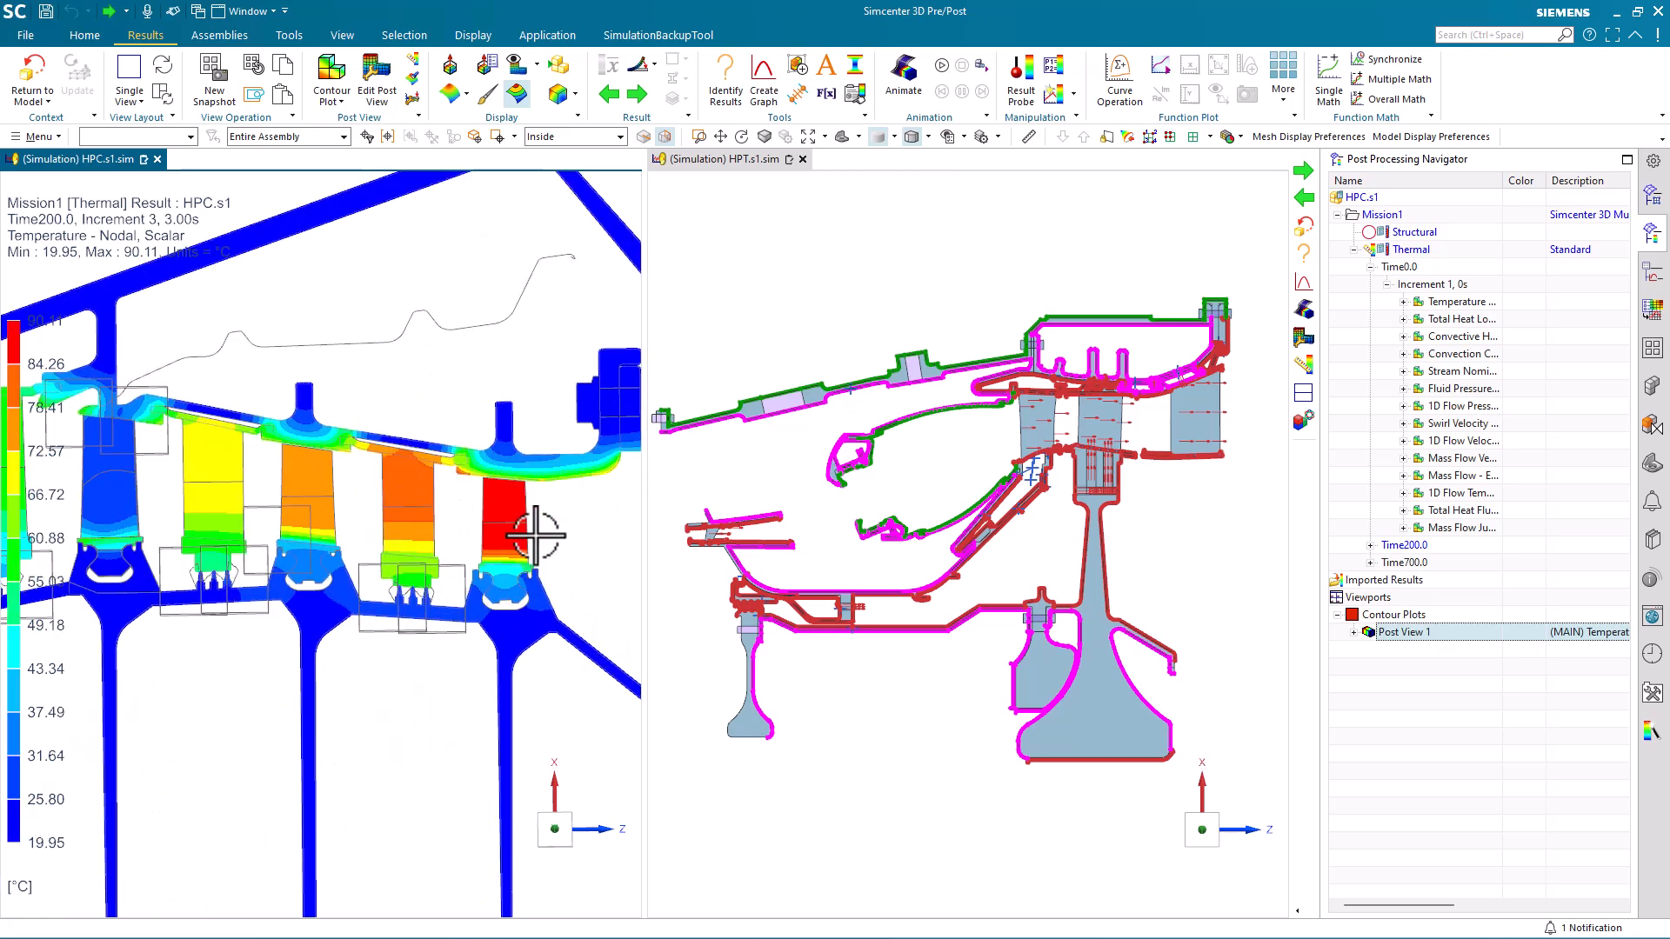
pyautogui.scroll(2, 532, 470)
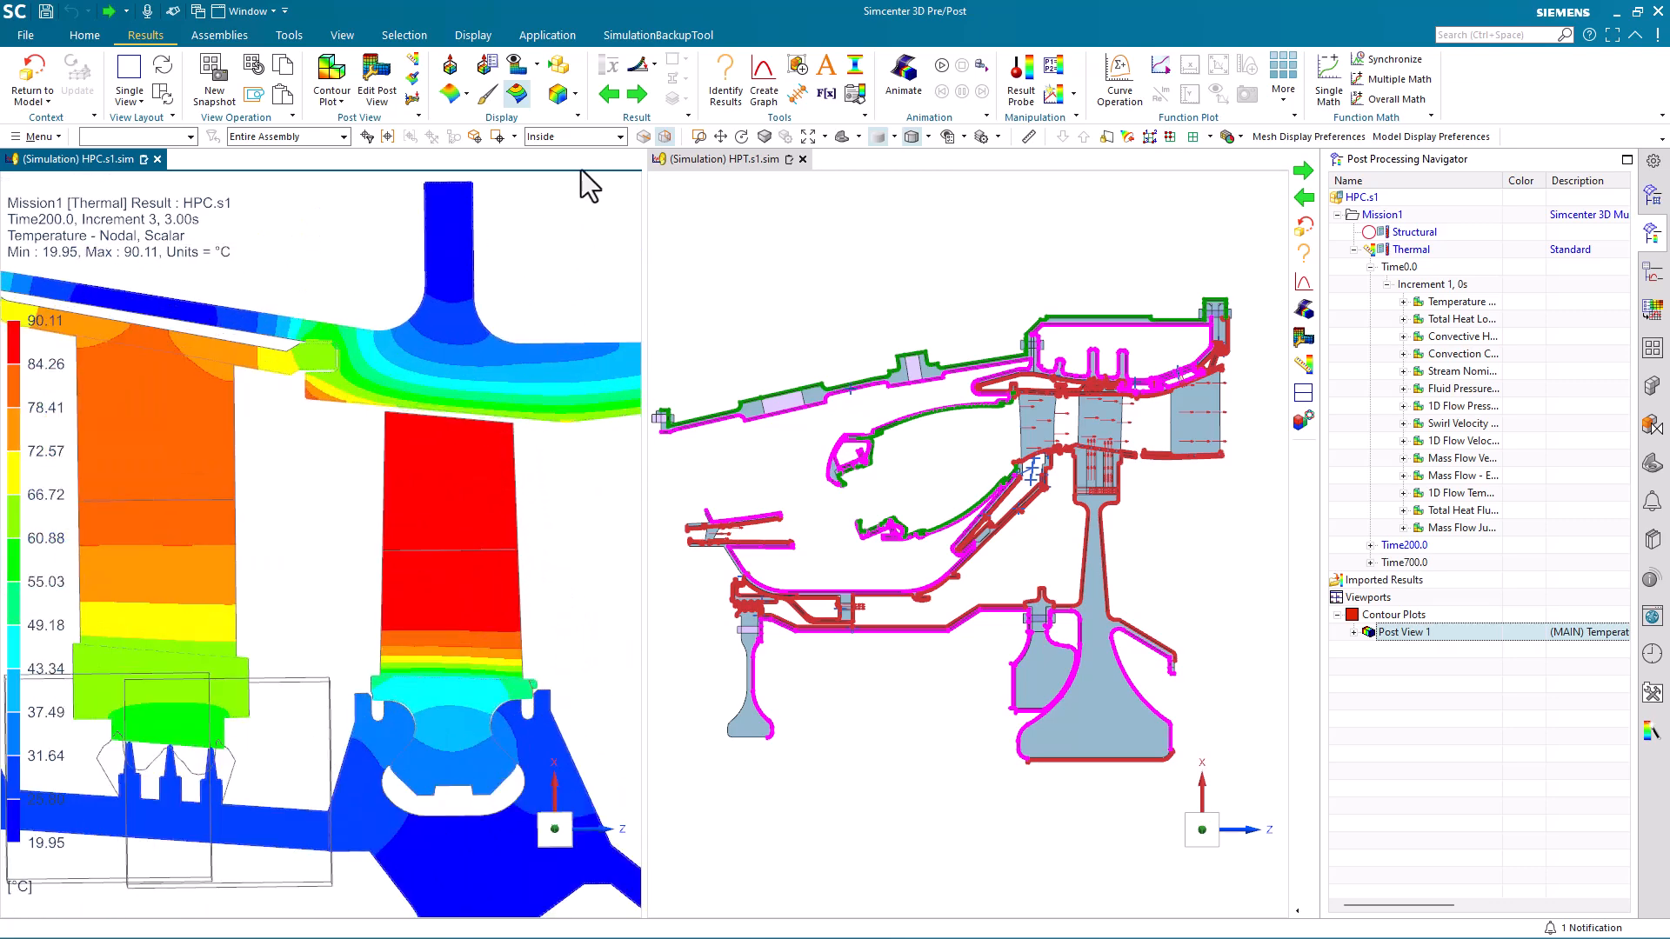
pyautogui.click(763, 87)
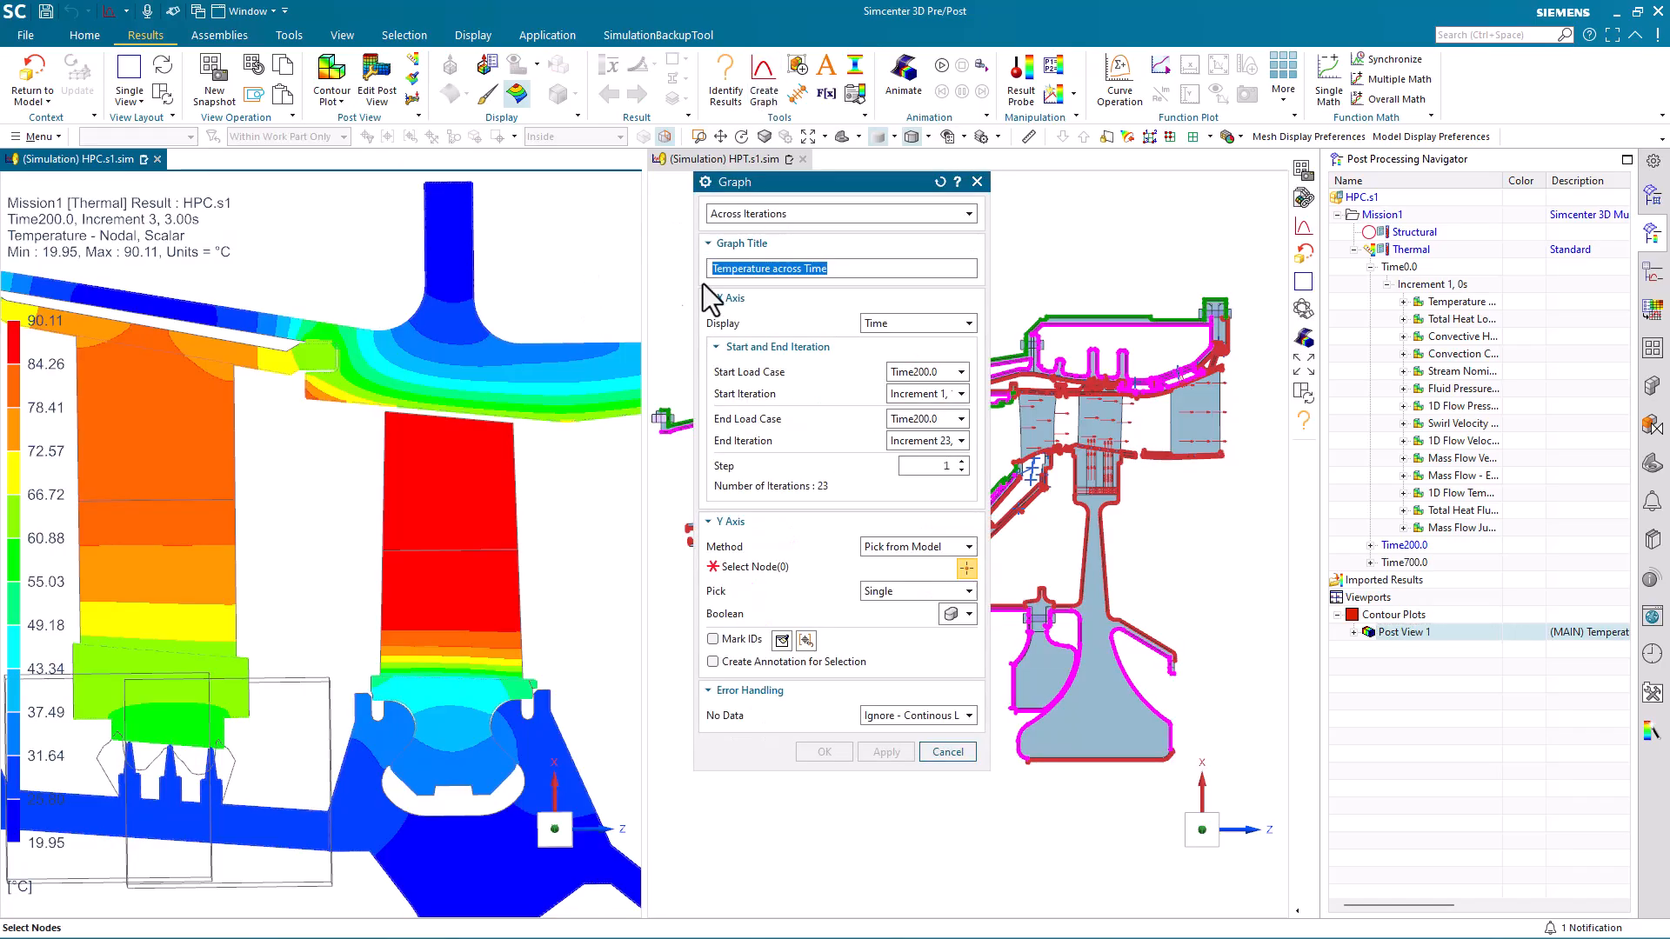
pyautogui.scroll(2, 515, 422)
pyautogui.click(514, 416)
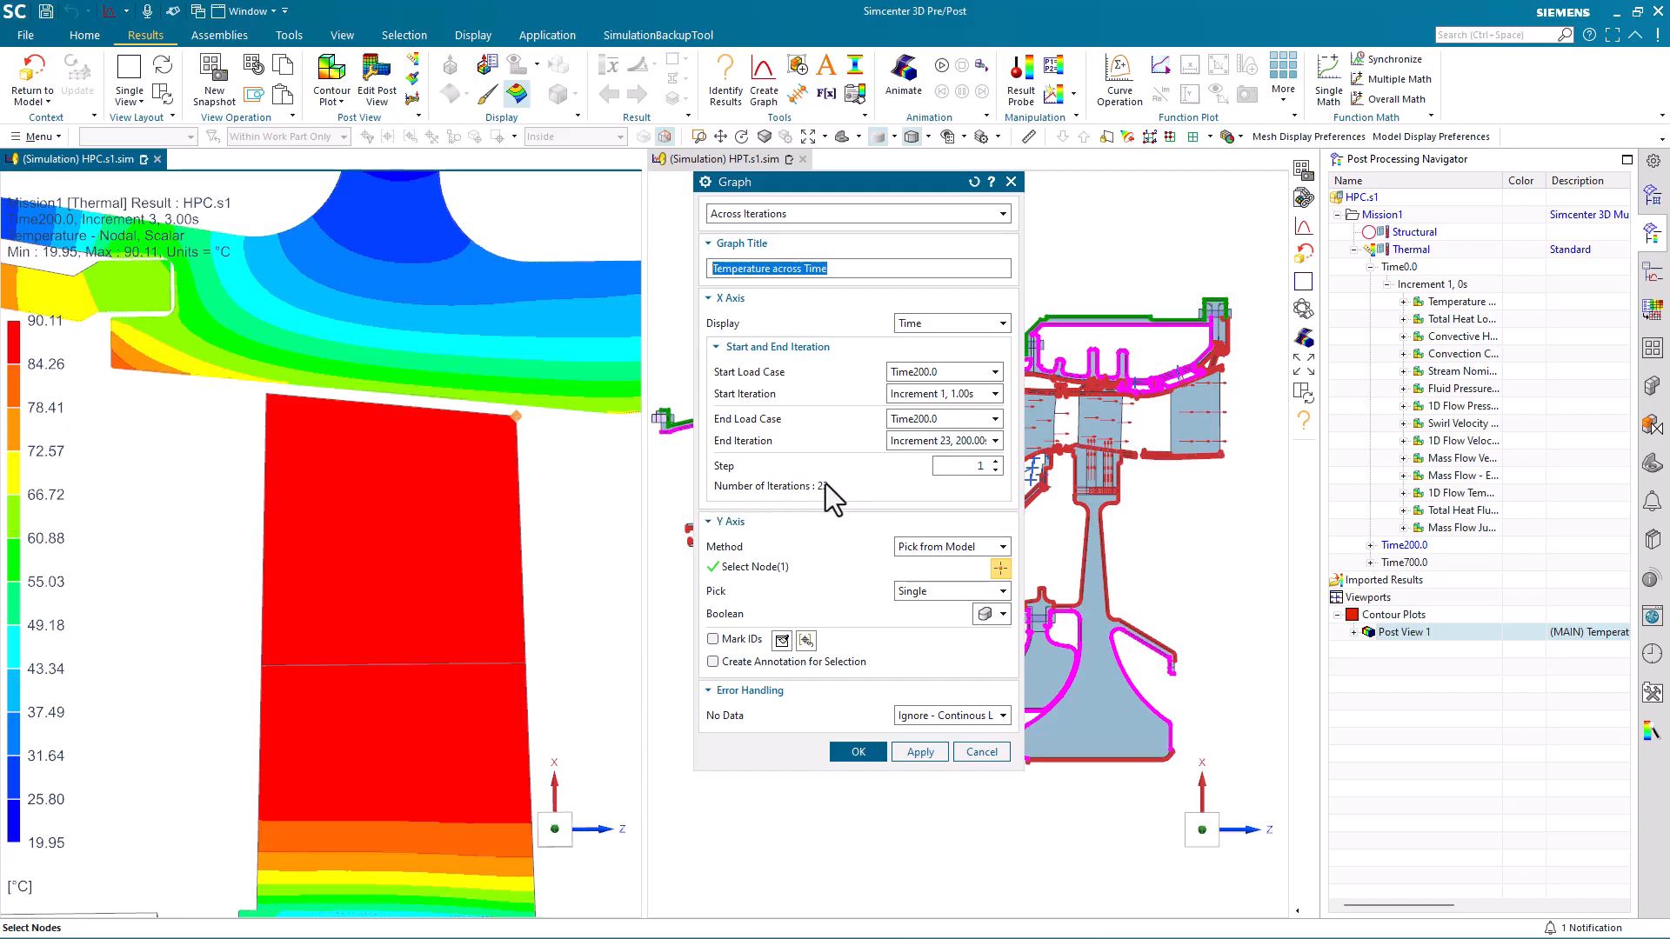
# Set the graph range from load case Time0.0 to Time700.0 and plot it in the HPC viewport
pyautogui.click(943, 420)
pyautogui.click(926, 467)
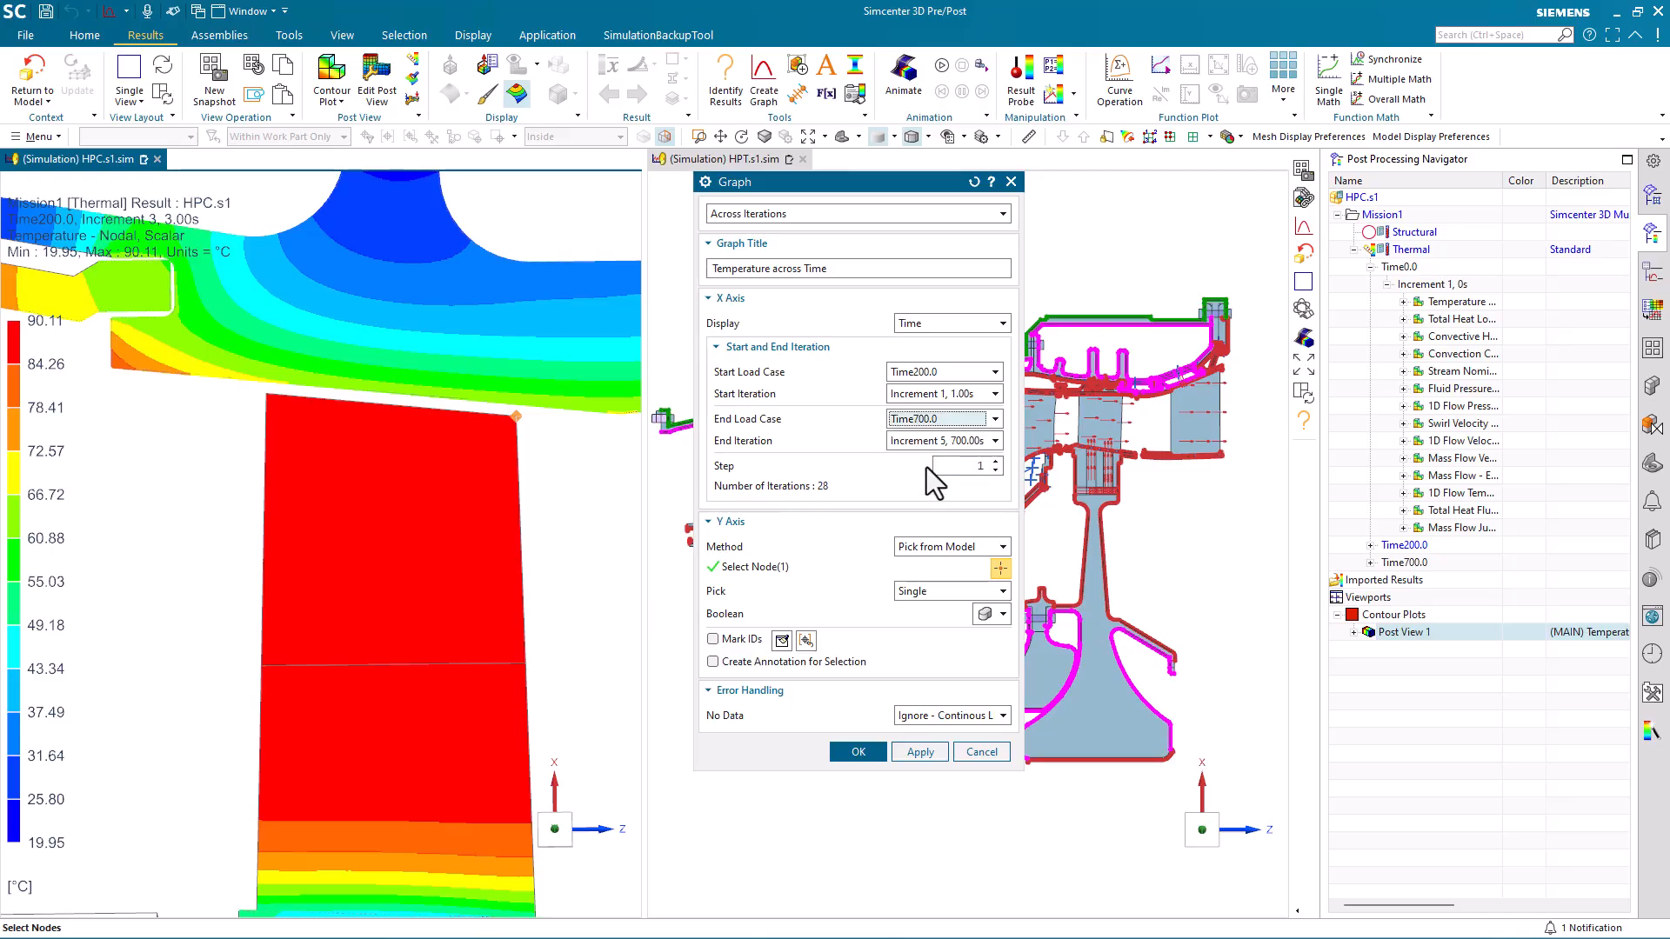
pyautogui.click(924, 374)
pyautogui.click(926, 385)
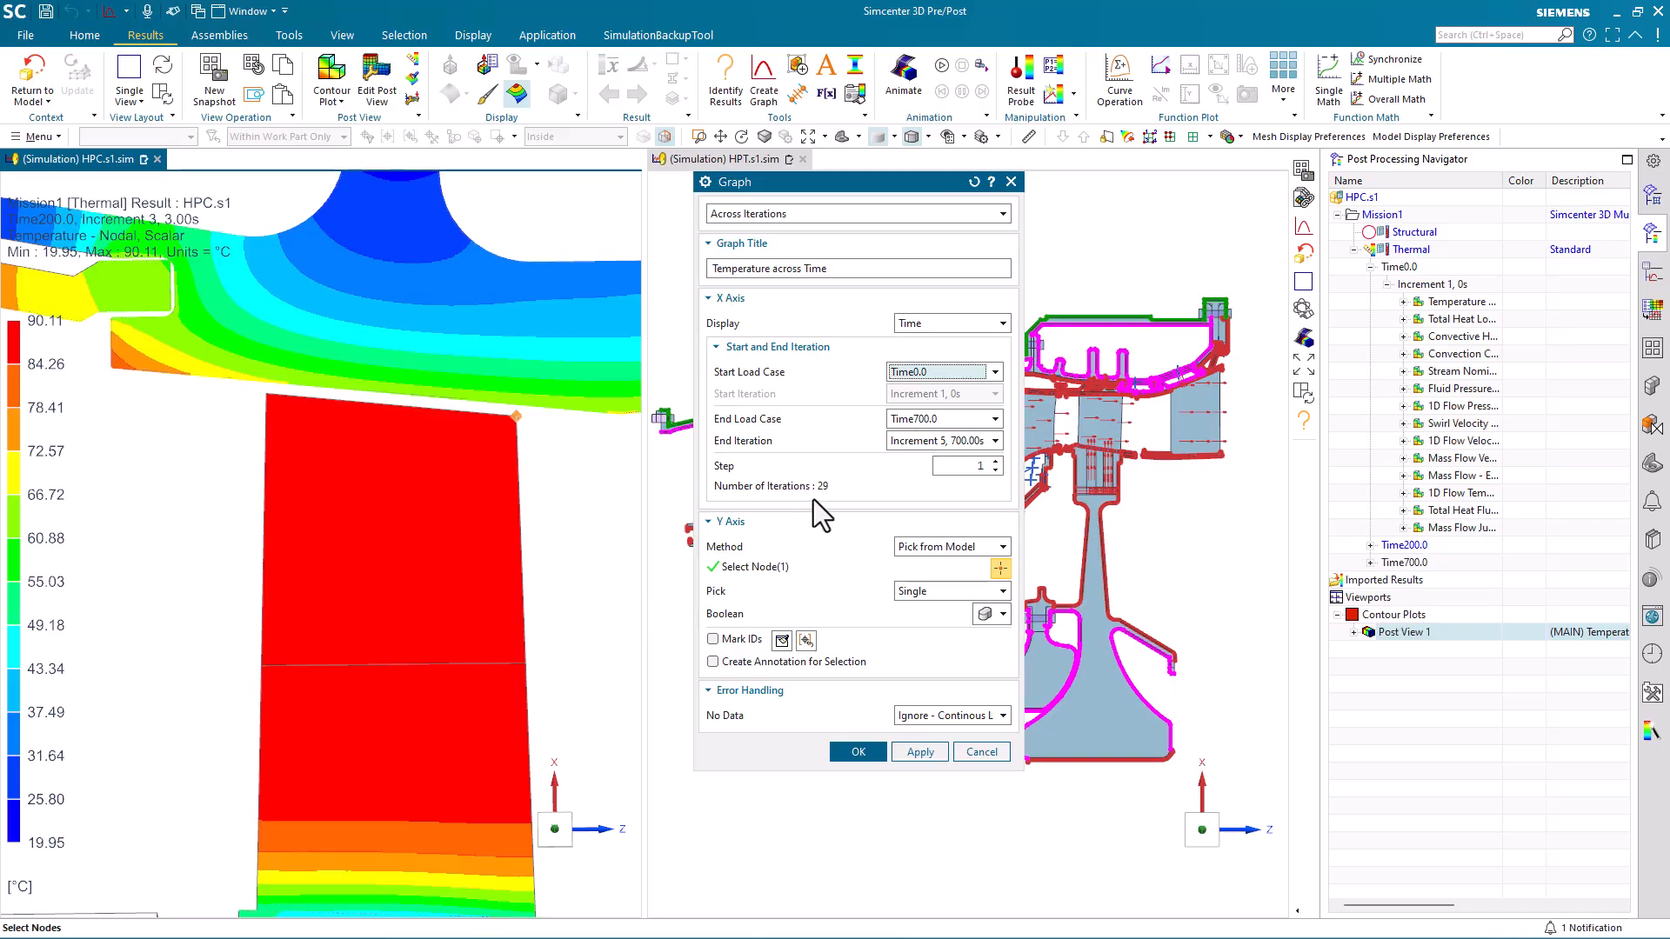
pyautogui.click(848, 752)
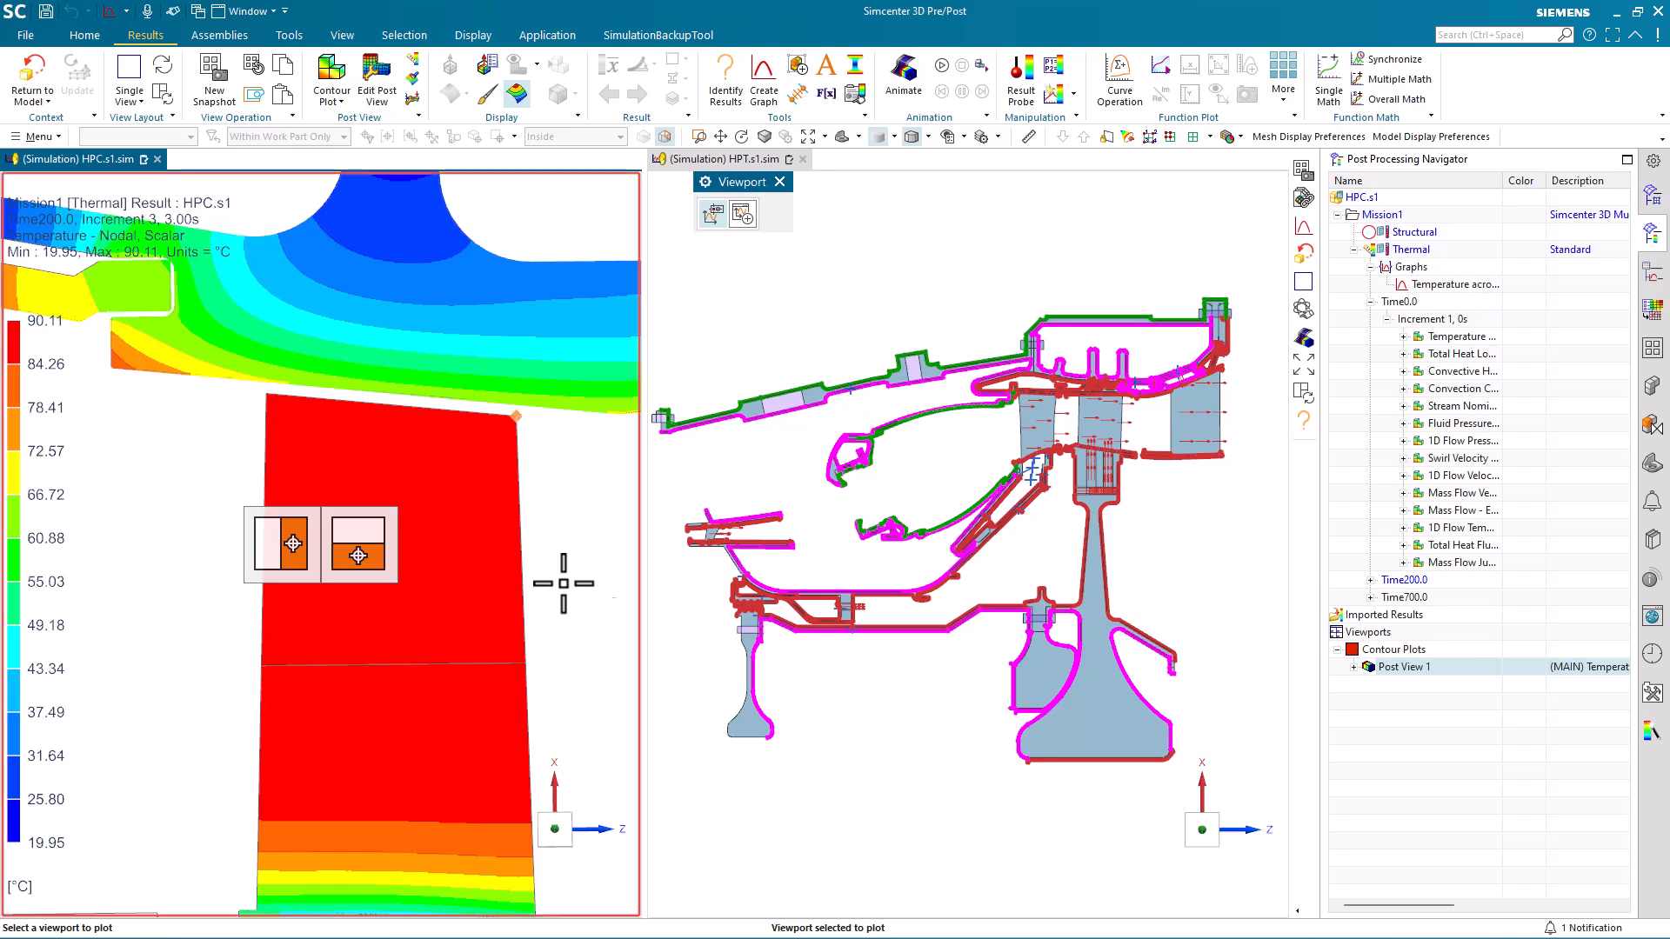
pyautogui.click(540, 526)
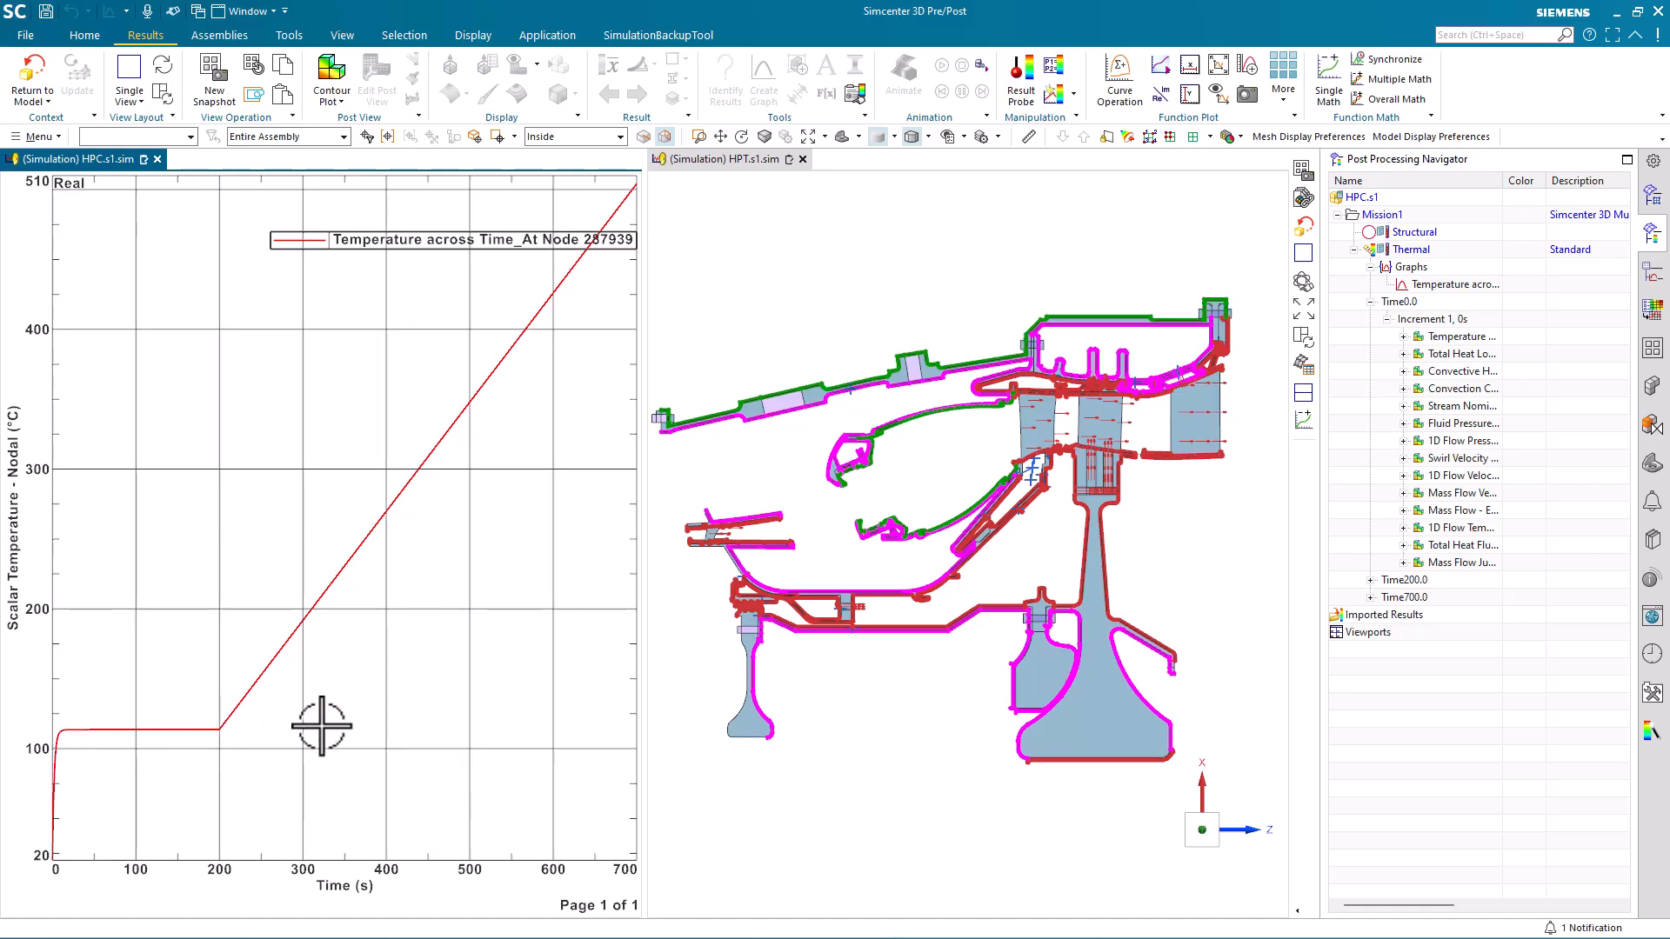
# Load the HPT simulation's Mission1 thermal results and plot the nodal temperature for Time200.0, Increment 2 at 2.00 s
pyautogui.click(1235, 218)
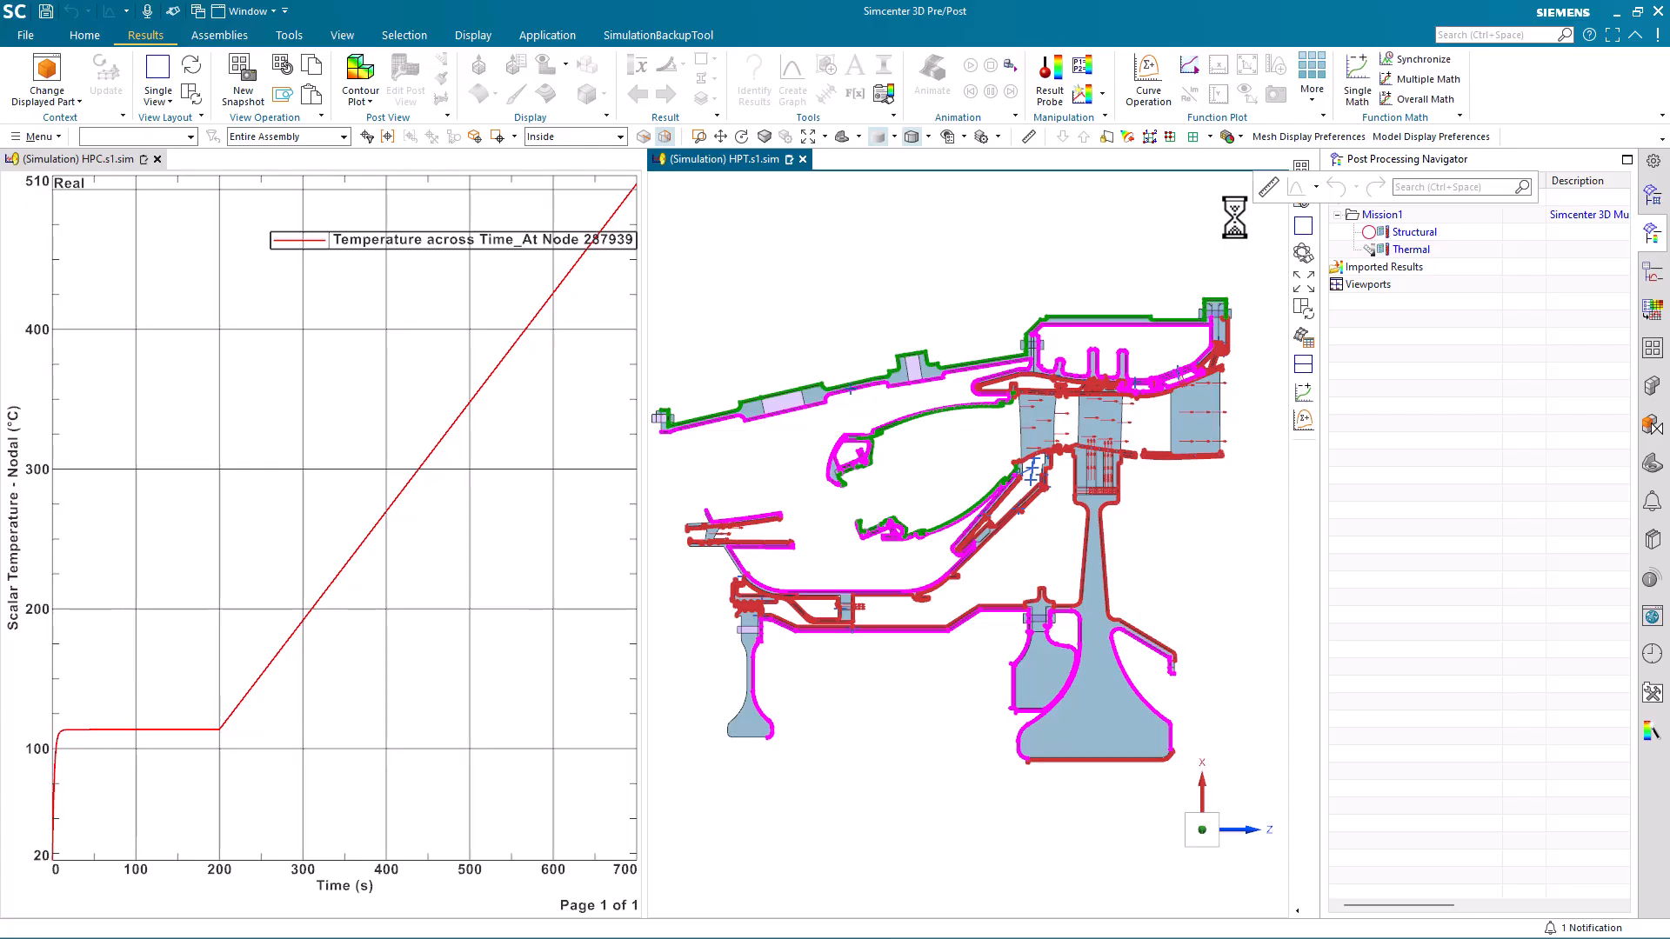
pyautogui.rightClick(1392, 249)
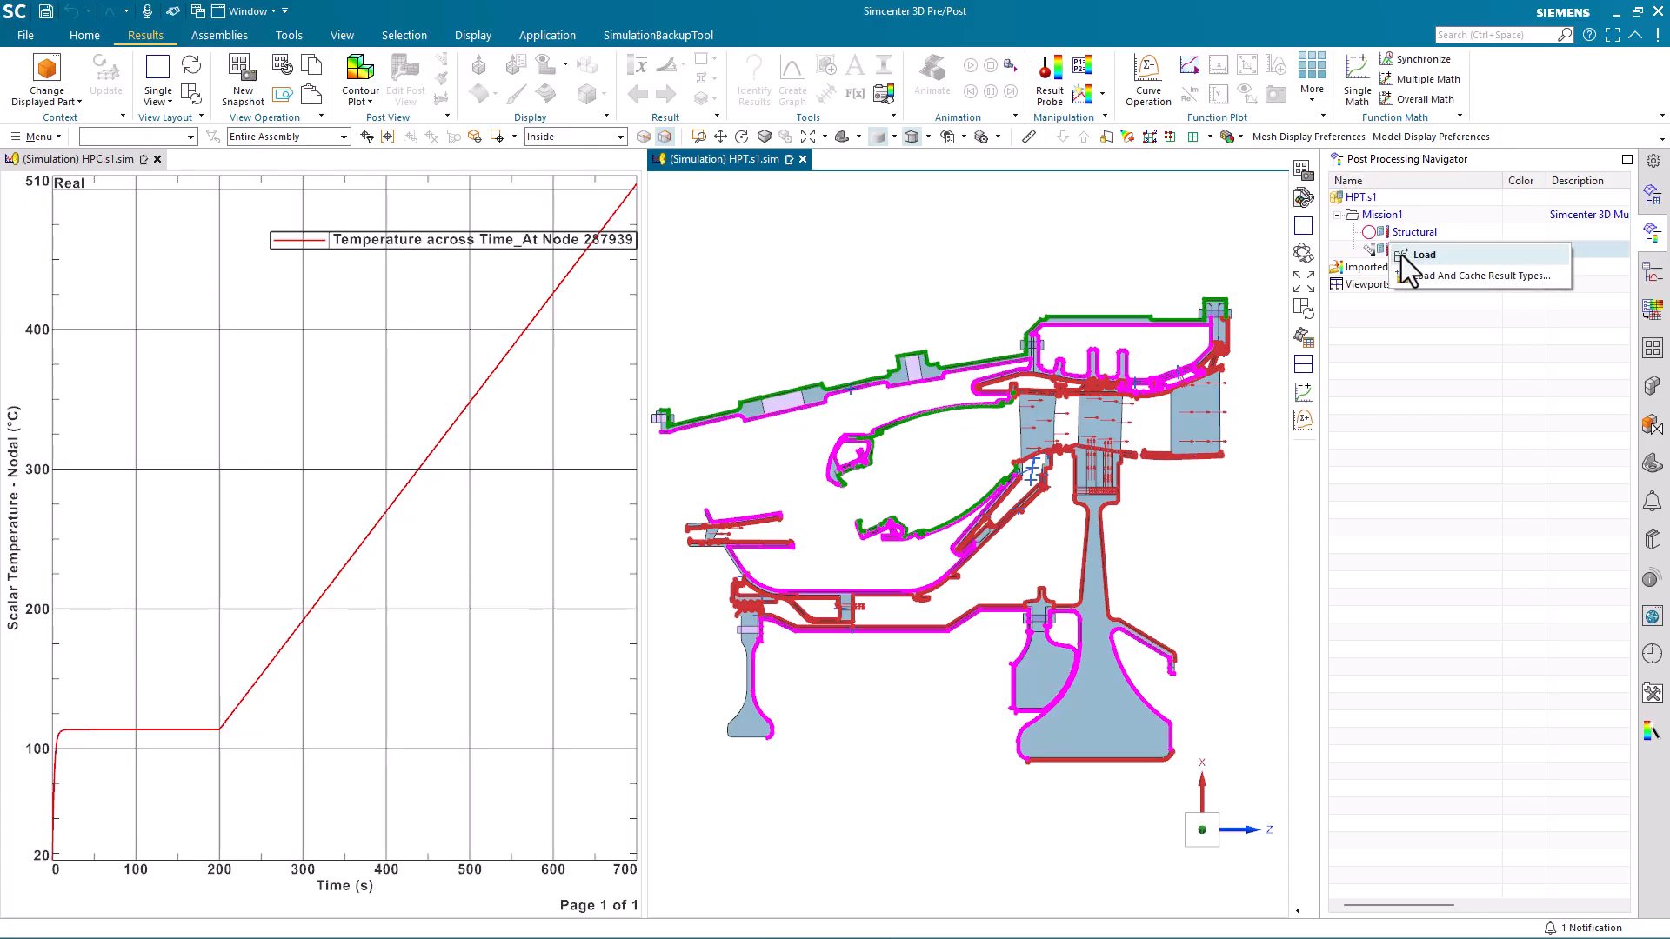
pyautogui.click(1401, 254)
pyautogui.click(1353, 250)
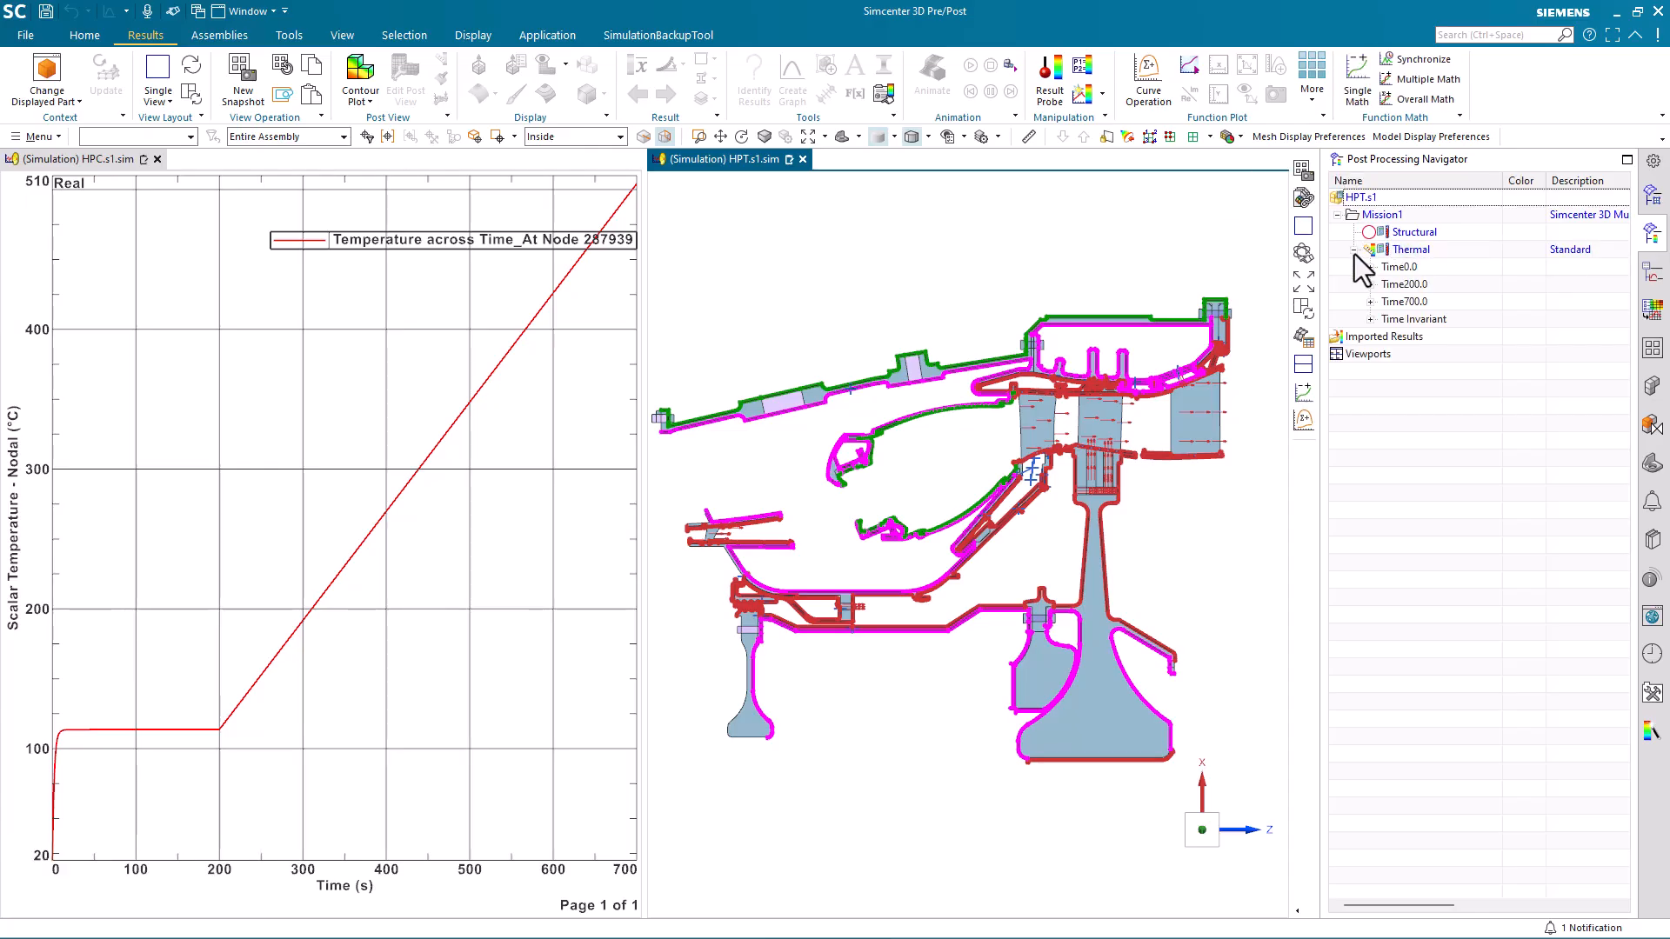
pyautogui.click(1370, 284)
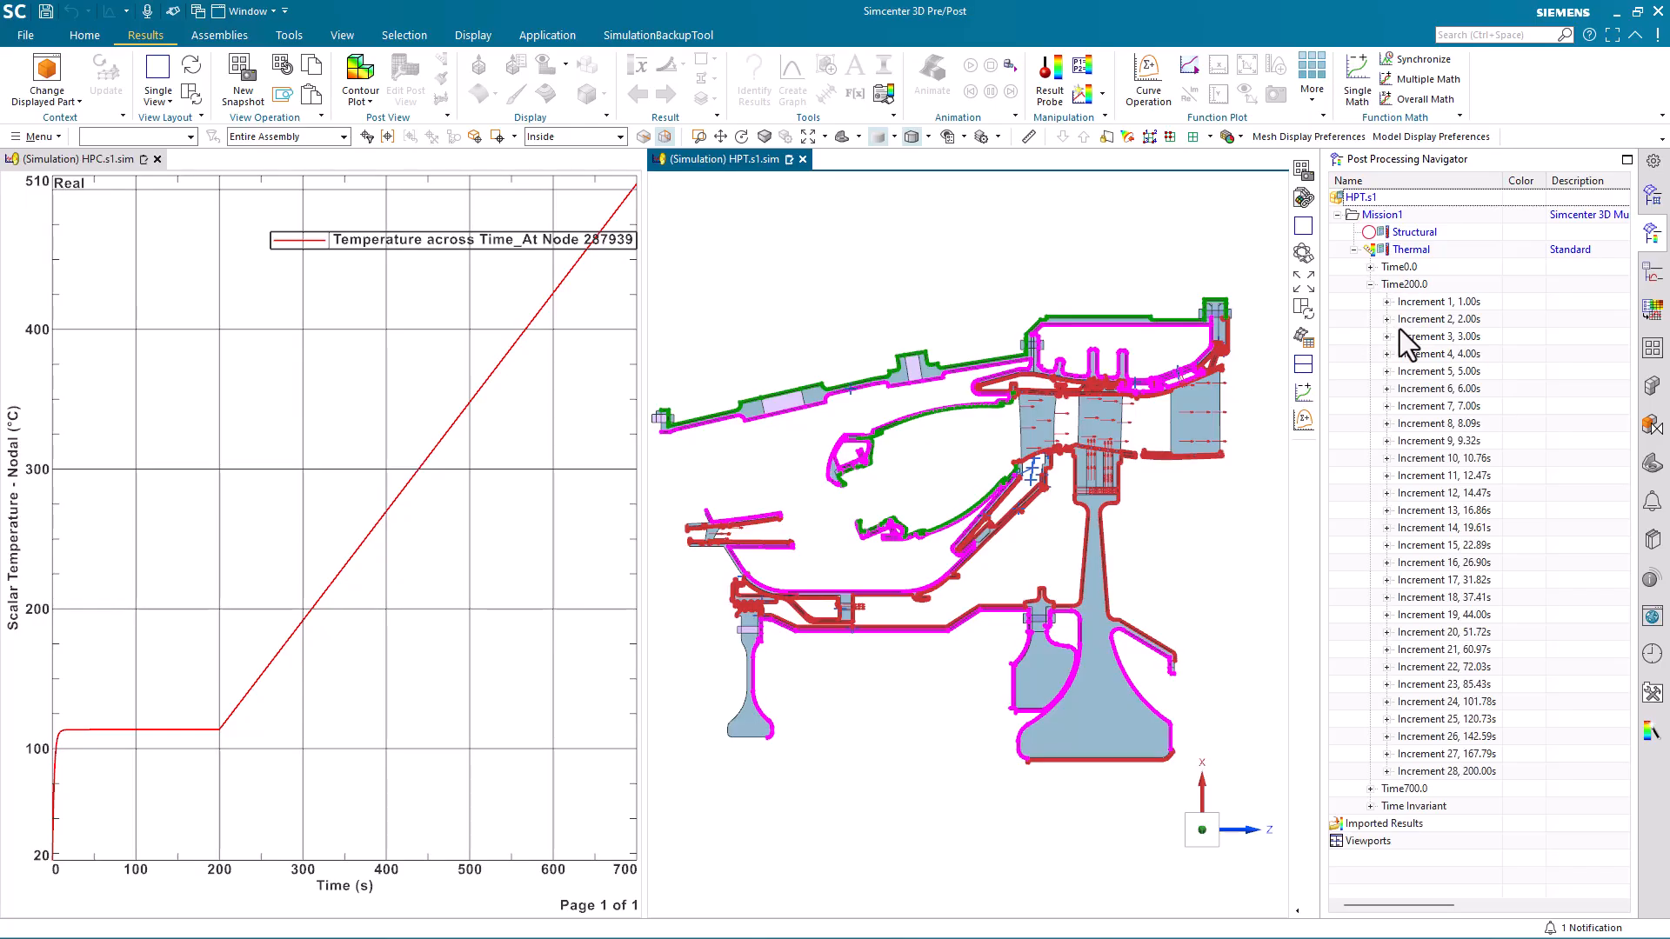
pyautogui.click(1387, 319)
pyautogui.rightClick(1437, 338)
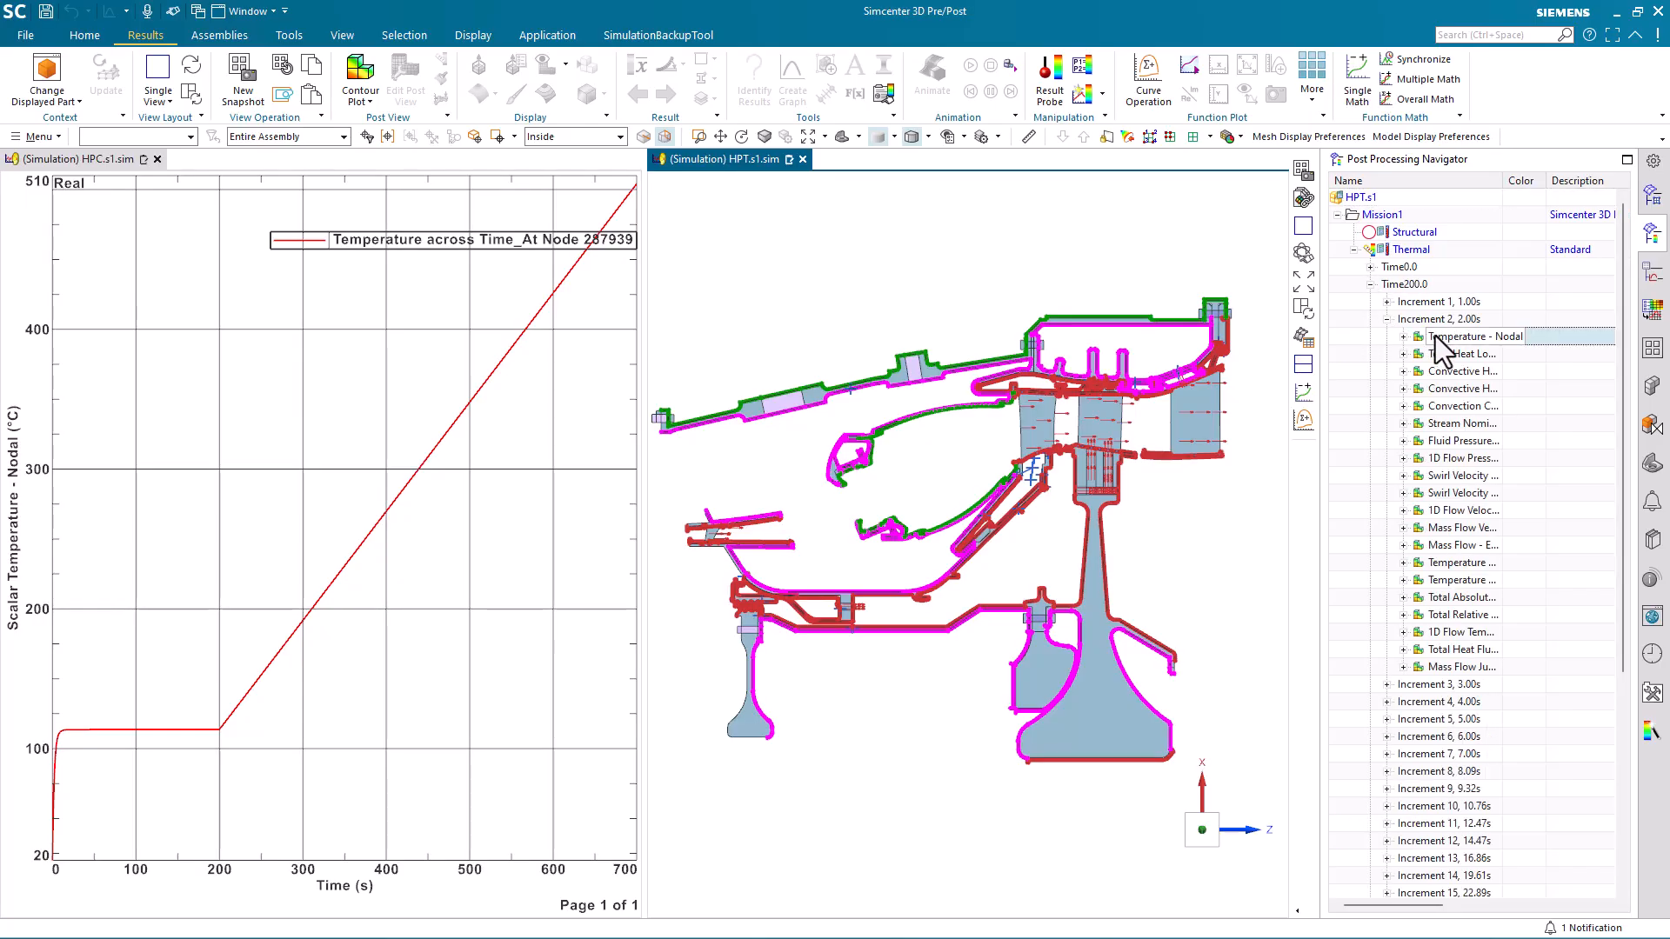
pyautogui.click(1479, 347)
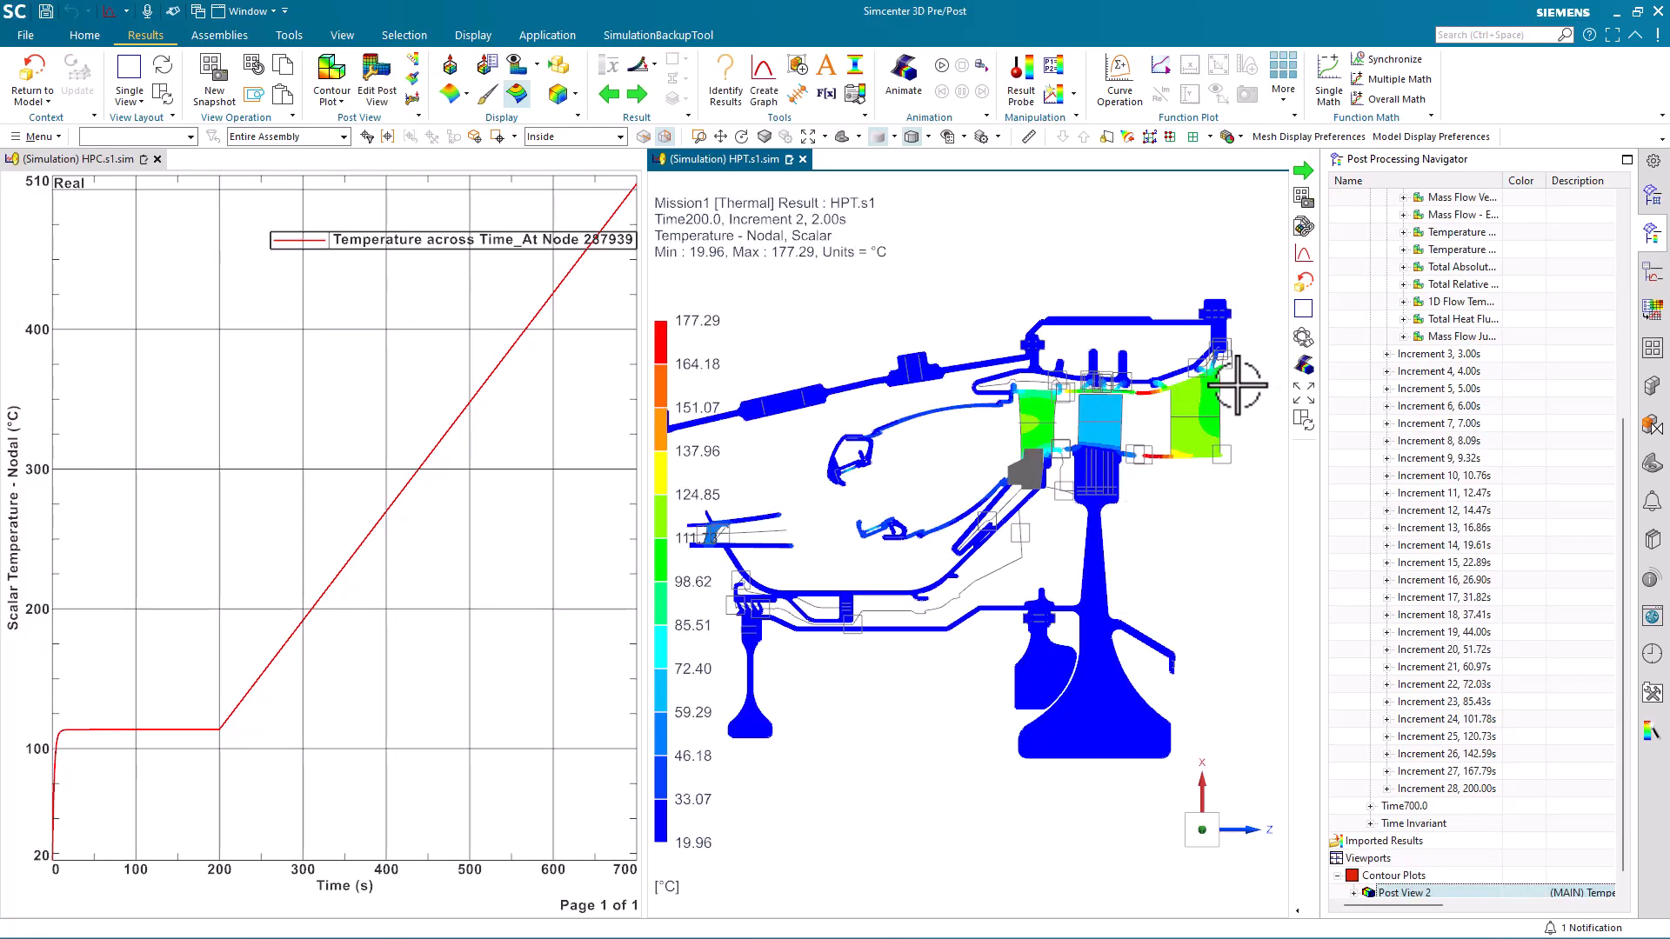
# Start an across-iterations temperature graph for the HPT and pick a node on the rearmost airfoil's trailing edge
pyautogui.scroll(3, 1235, 394)
pyautogui.scroll(1, 1235, 394)
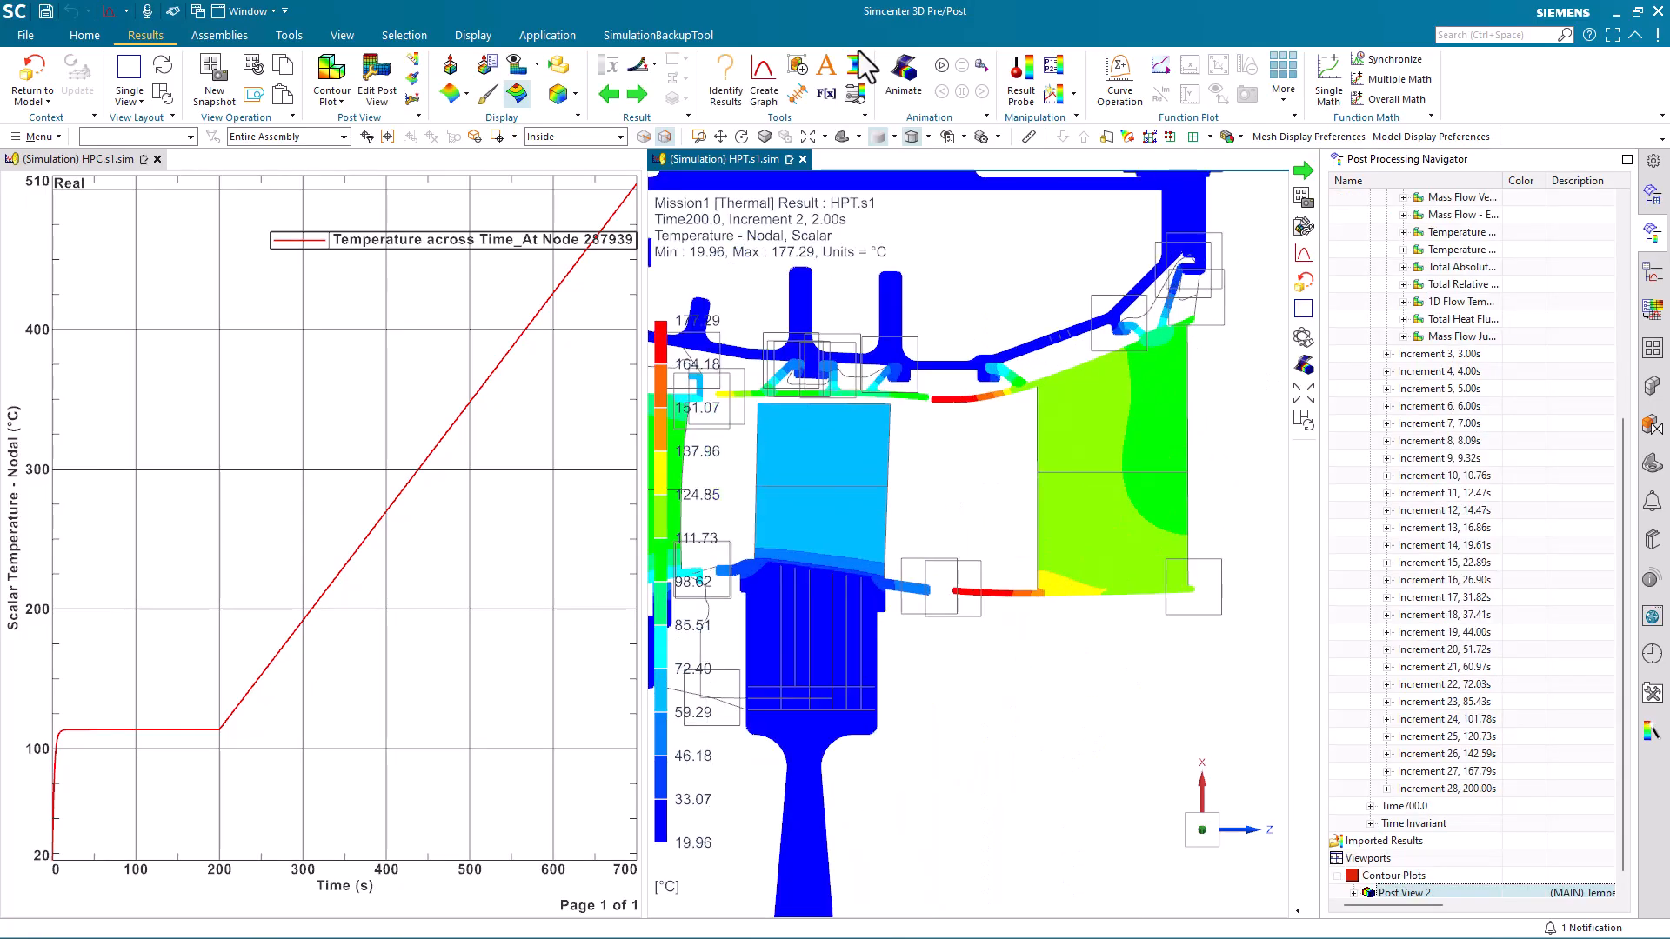
pyautogui.click(761, 87)
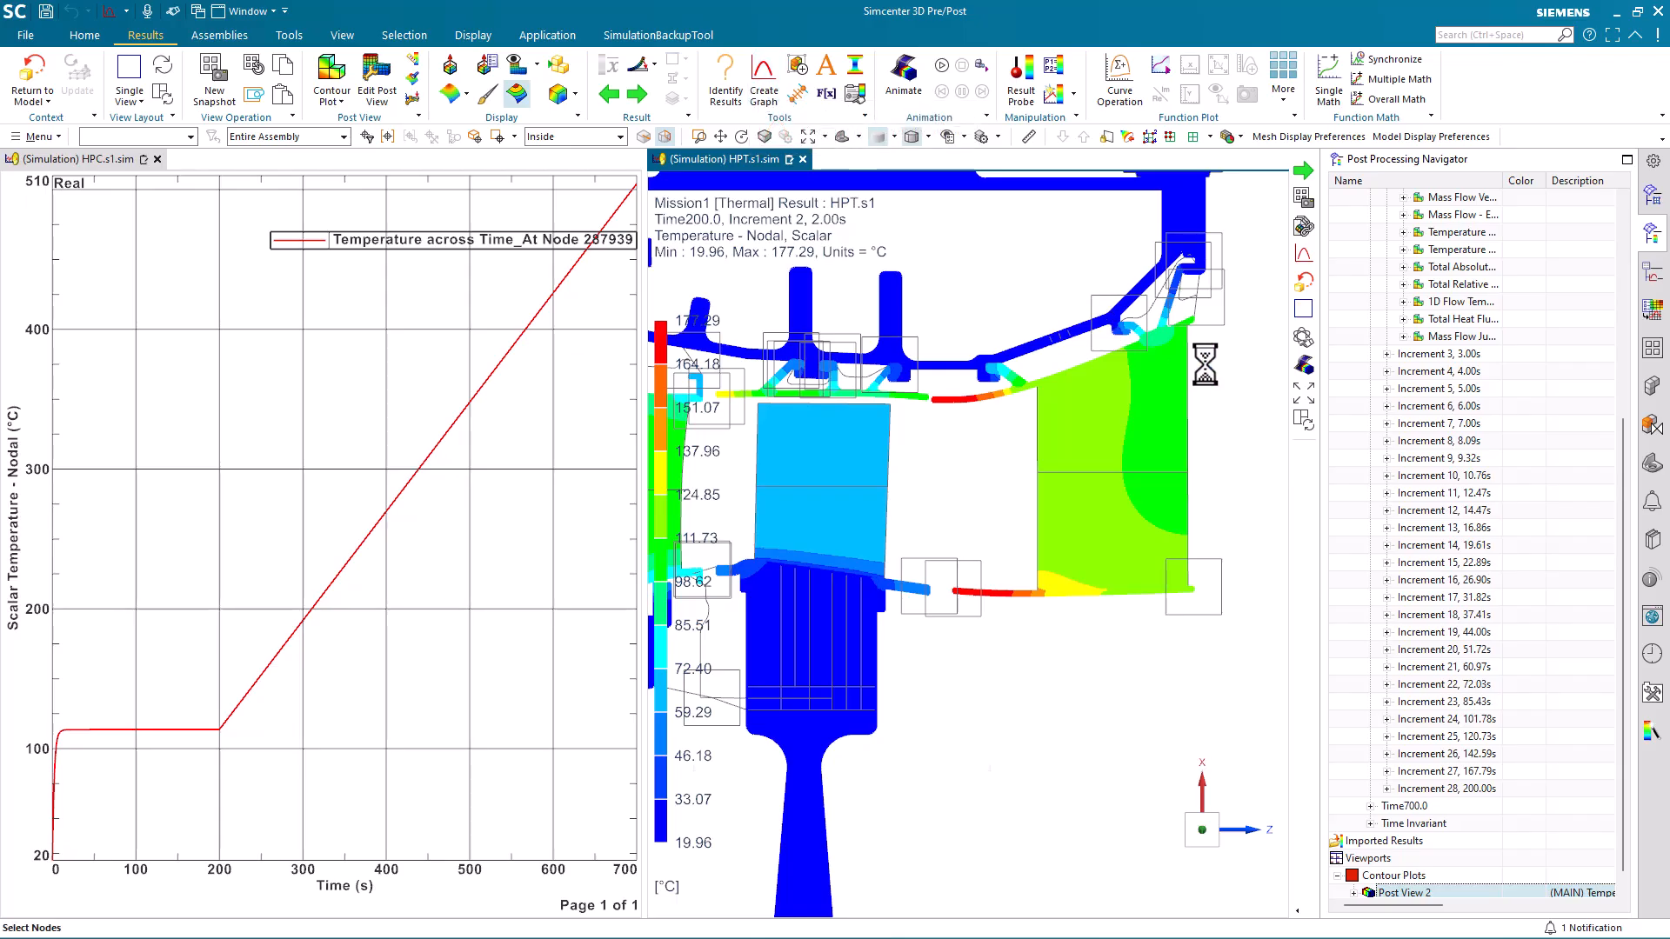
pyautogui.scroll(1, 1211, 452)
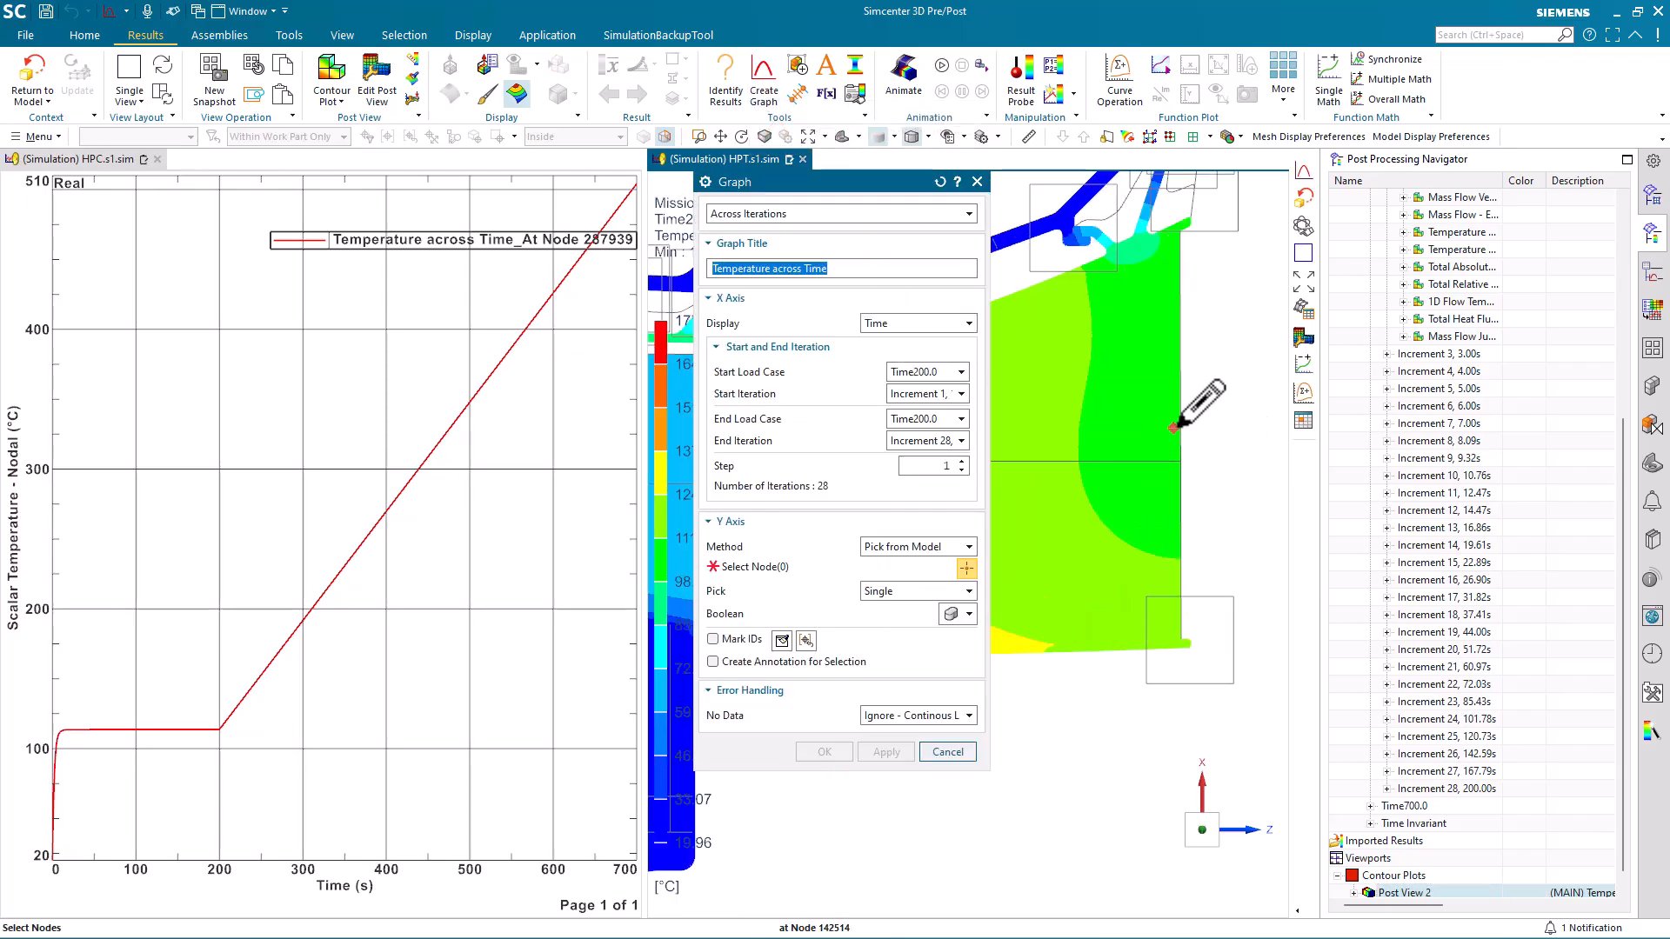
pyautogui.click(1181, 417)
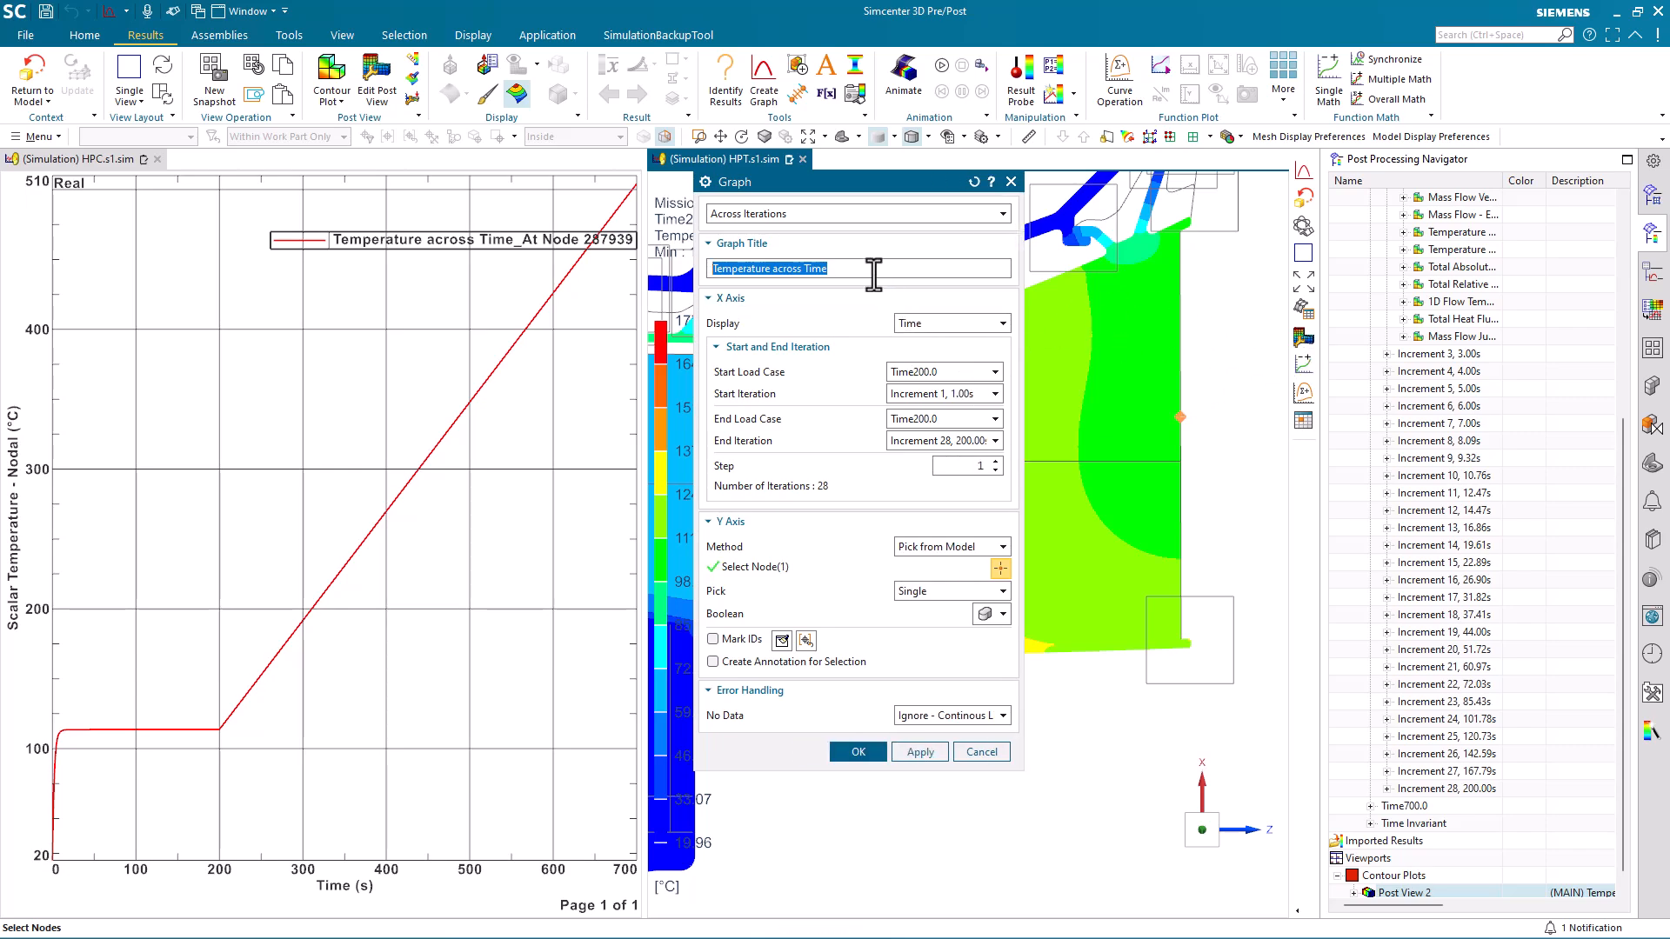
# Set the HPT graph's start load case to Time0.0 and end load case to Time700.0, and plot it in the HPT viewport
pyautogui.click(926, 373)
pyautogui.click(917, 392)
pyautogui.click(924, 420)
pyautogui.click(916, 467)
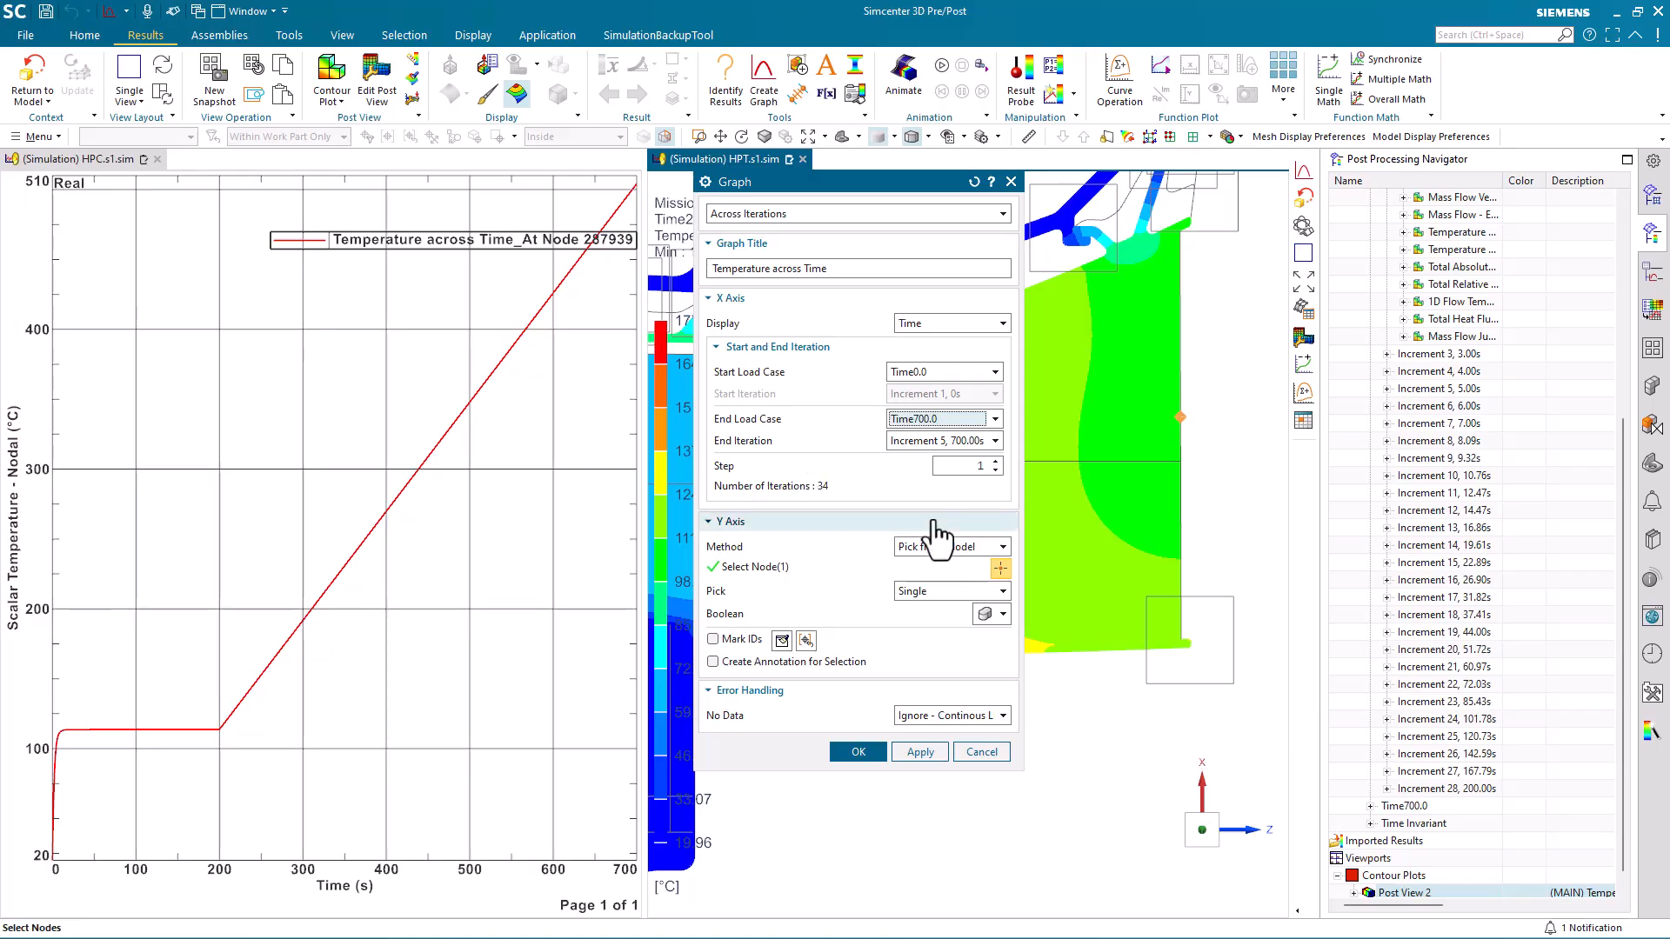
pyautogui.click(859, 752)
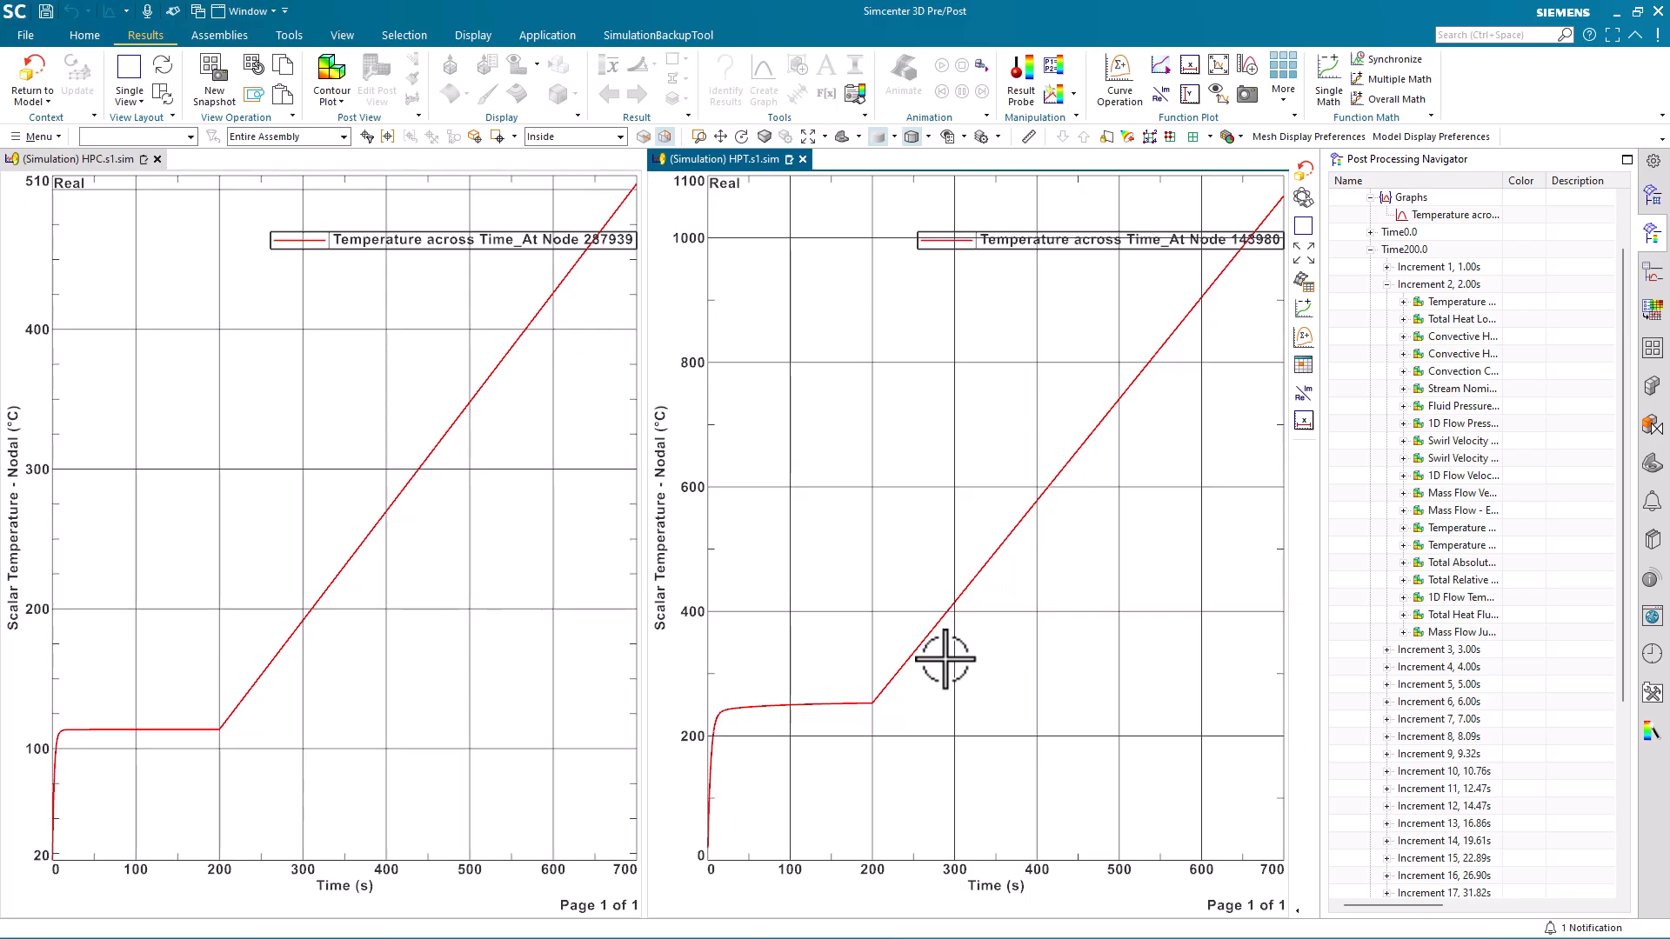
# Return the HPC and HPT viewports from the temperature graphs to their simulation models, showing each complete assembly
pyautogui.click(33, 76)
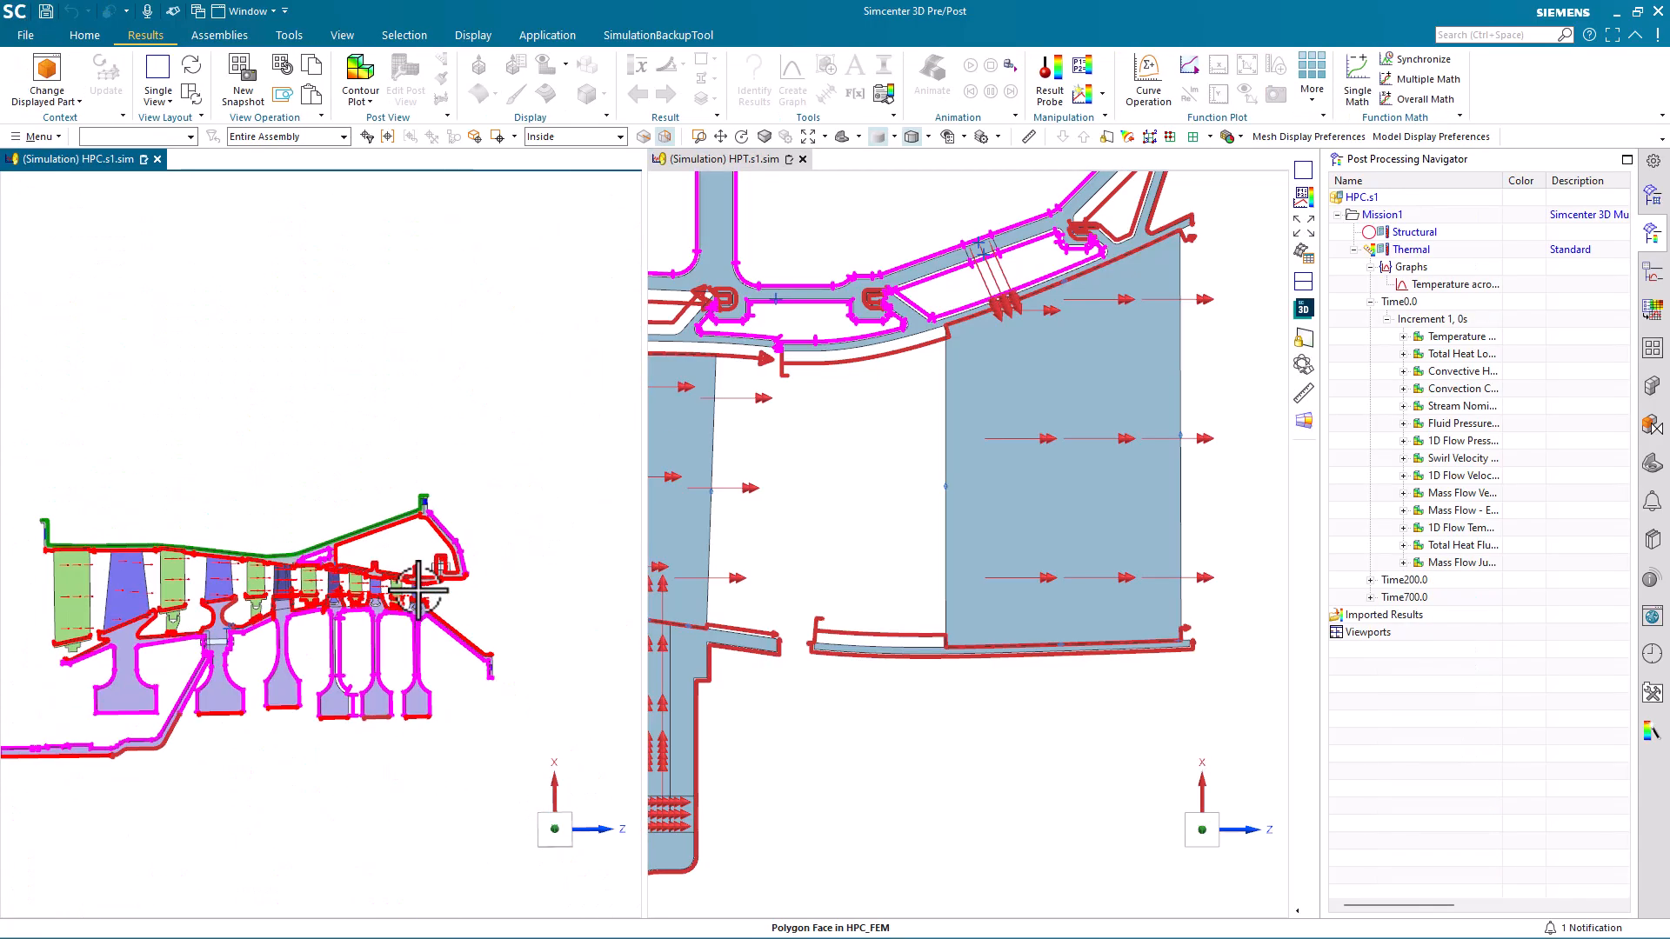
pyautogui.scroll(-5, 1040, 650)
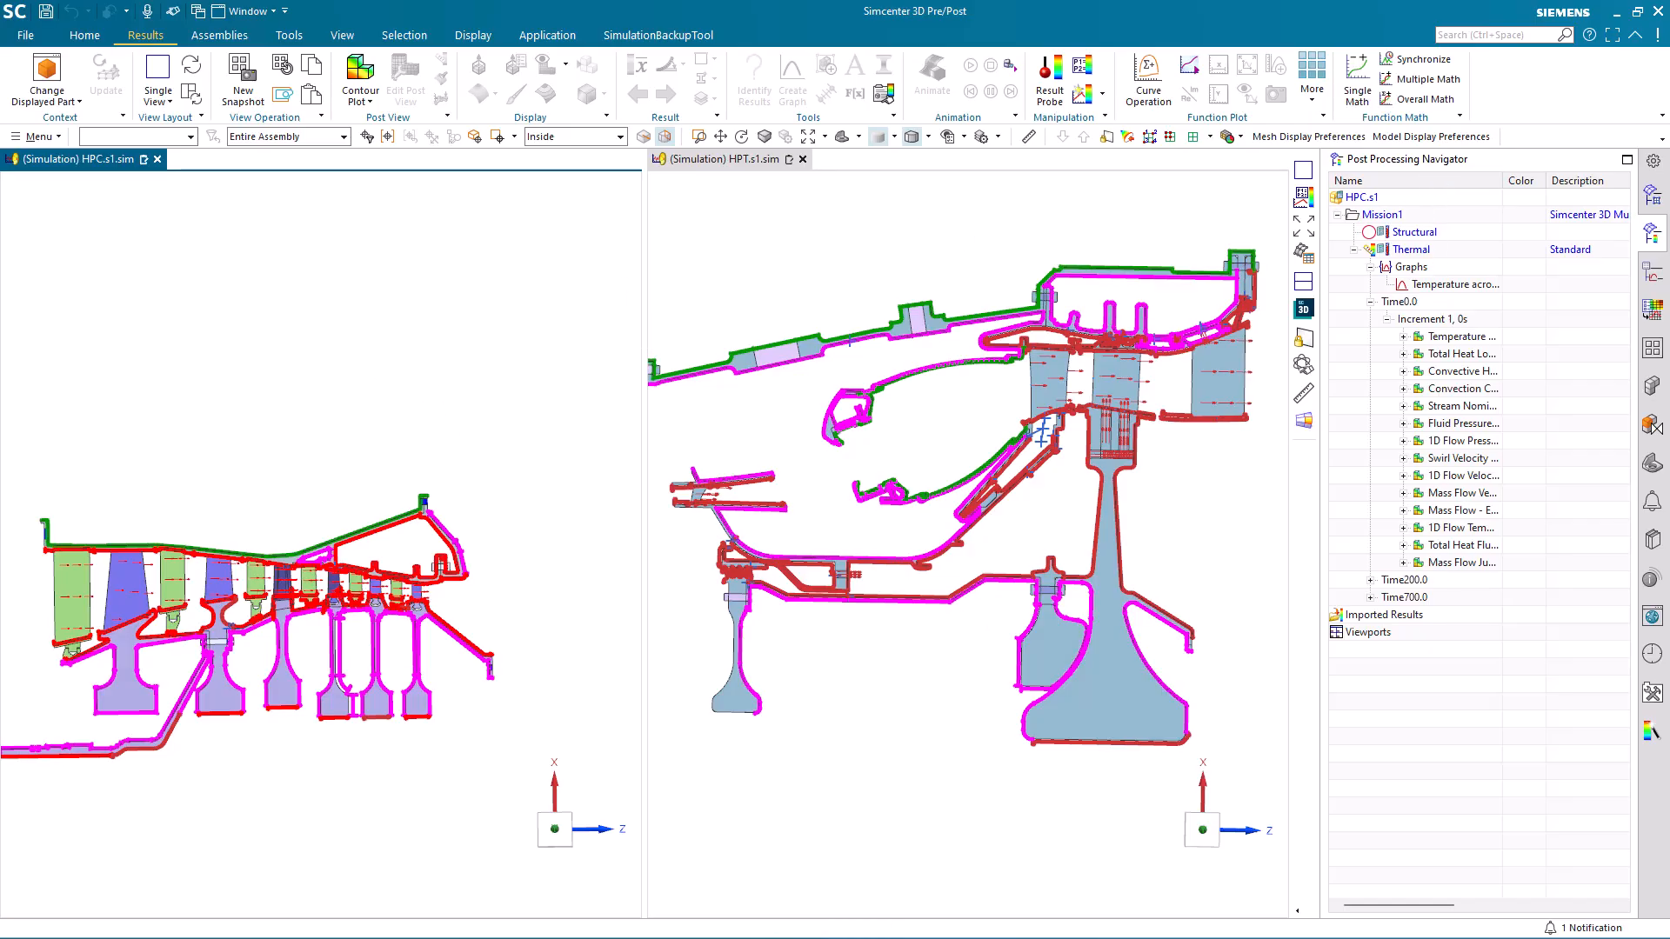
# Create a solution named Mapping in the HPC simulation with analysis type Mapping, 2D solid option ZX Plane, Z Axis, and solution type Thermal
pyautogui.click(1652, 196)
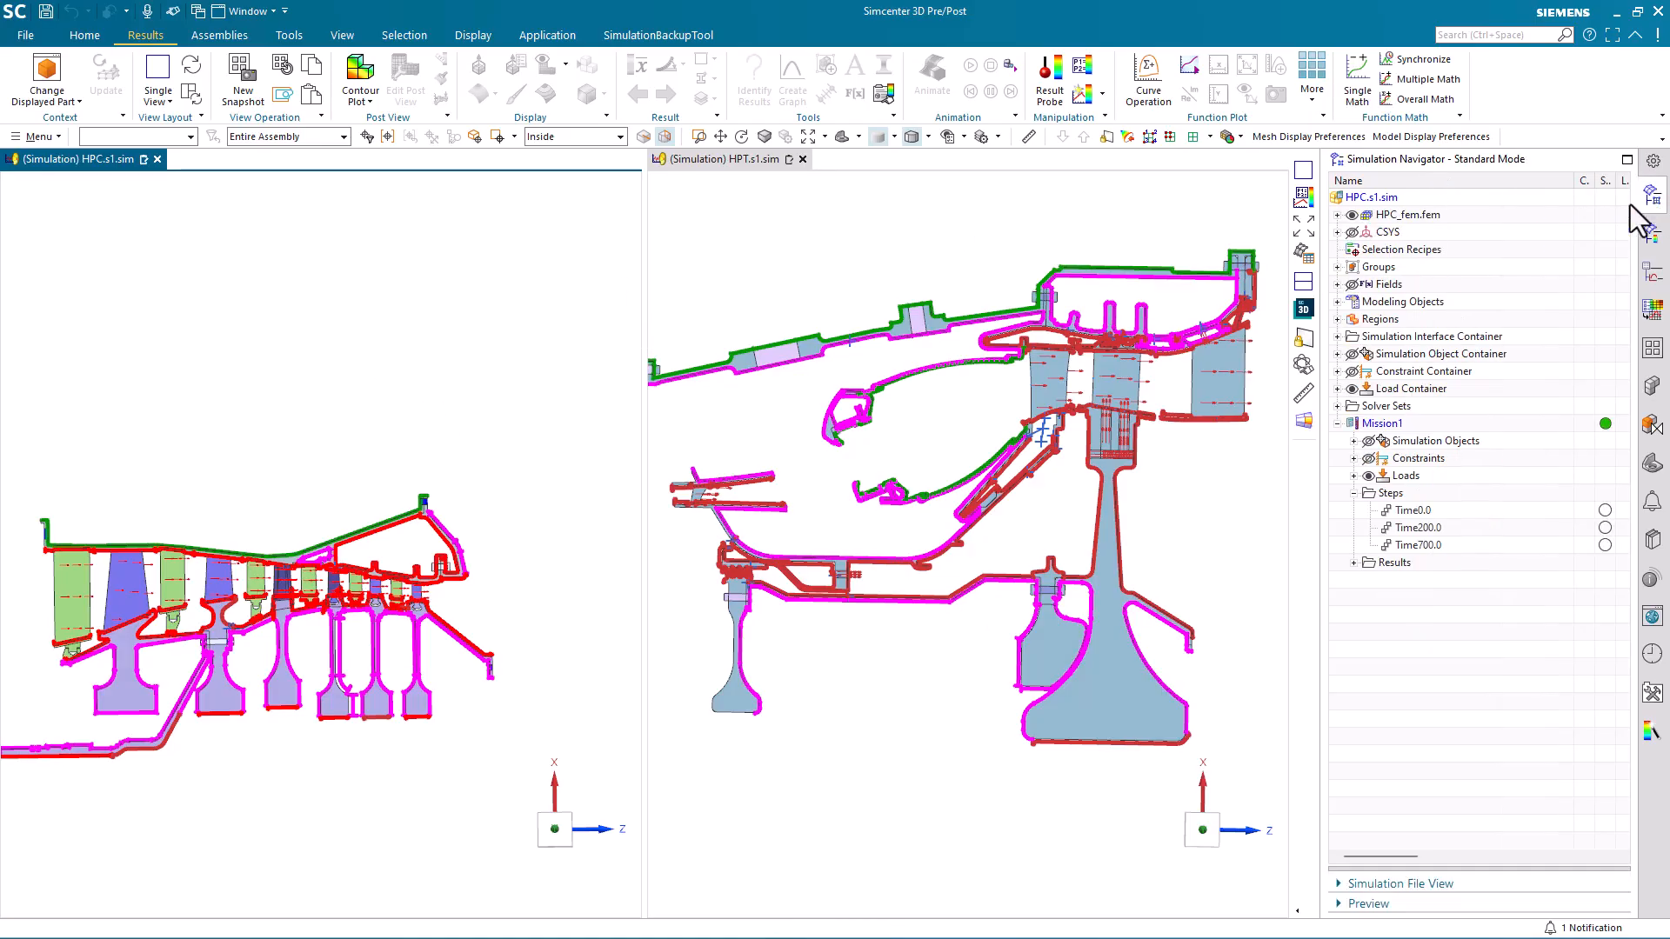
pyautogui.rightClick(1382, 197)
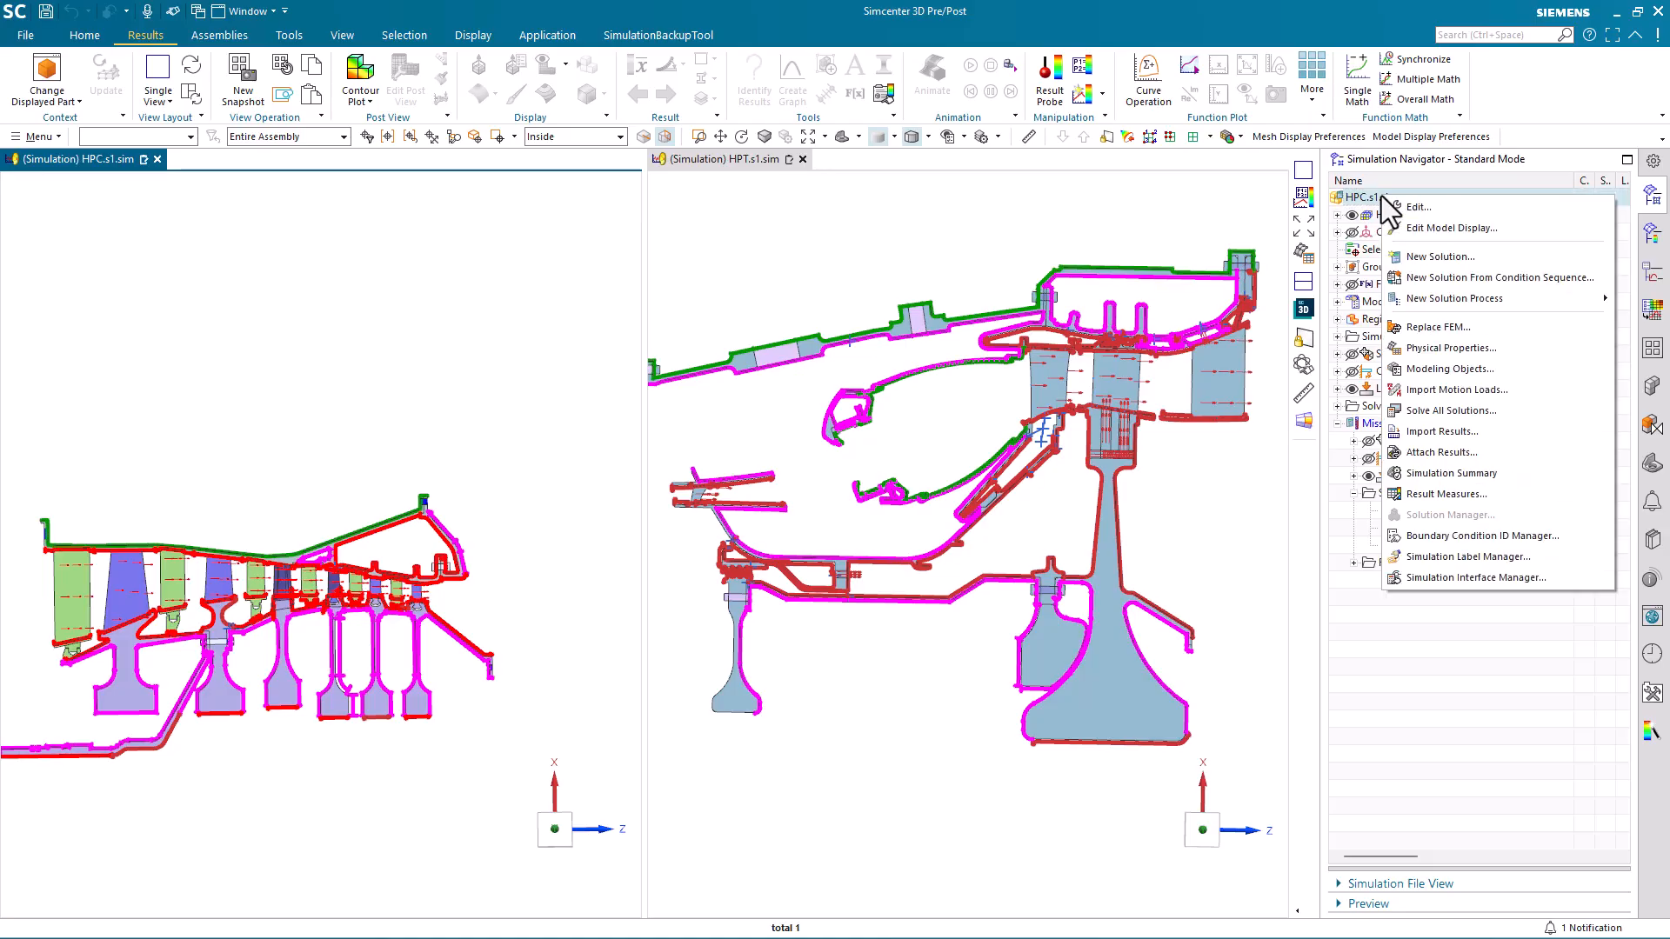
pyautogui.click(1414, 257)
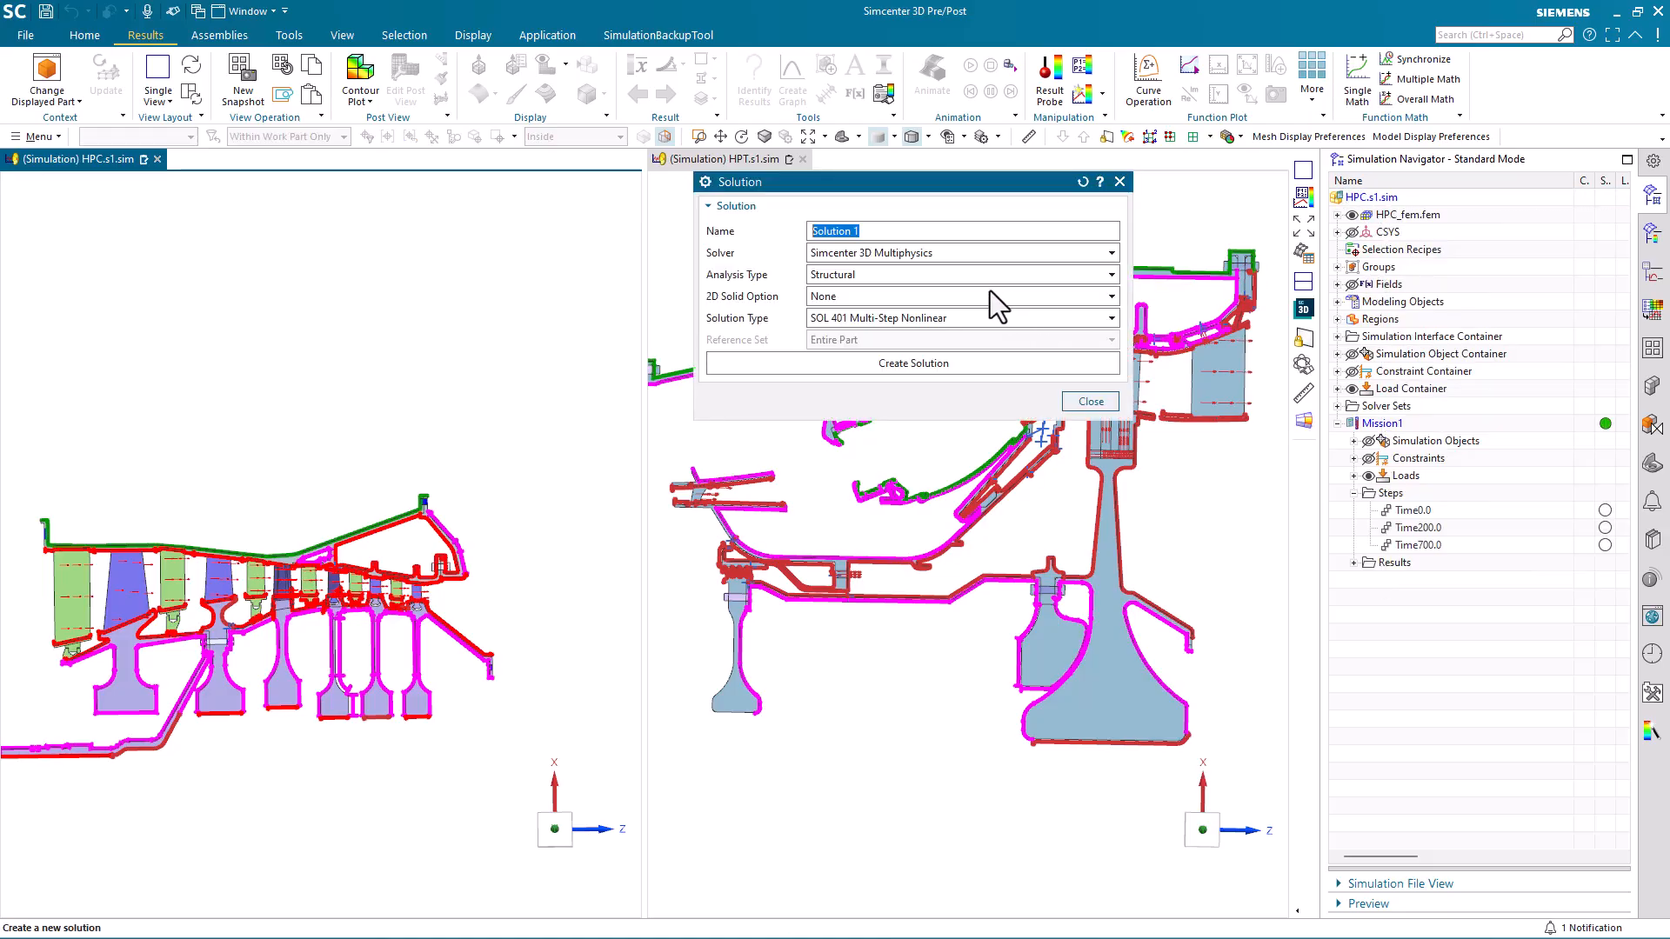
pyautogui.write('Mapping')
pyautogui.click(962, 274)
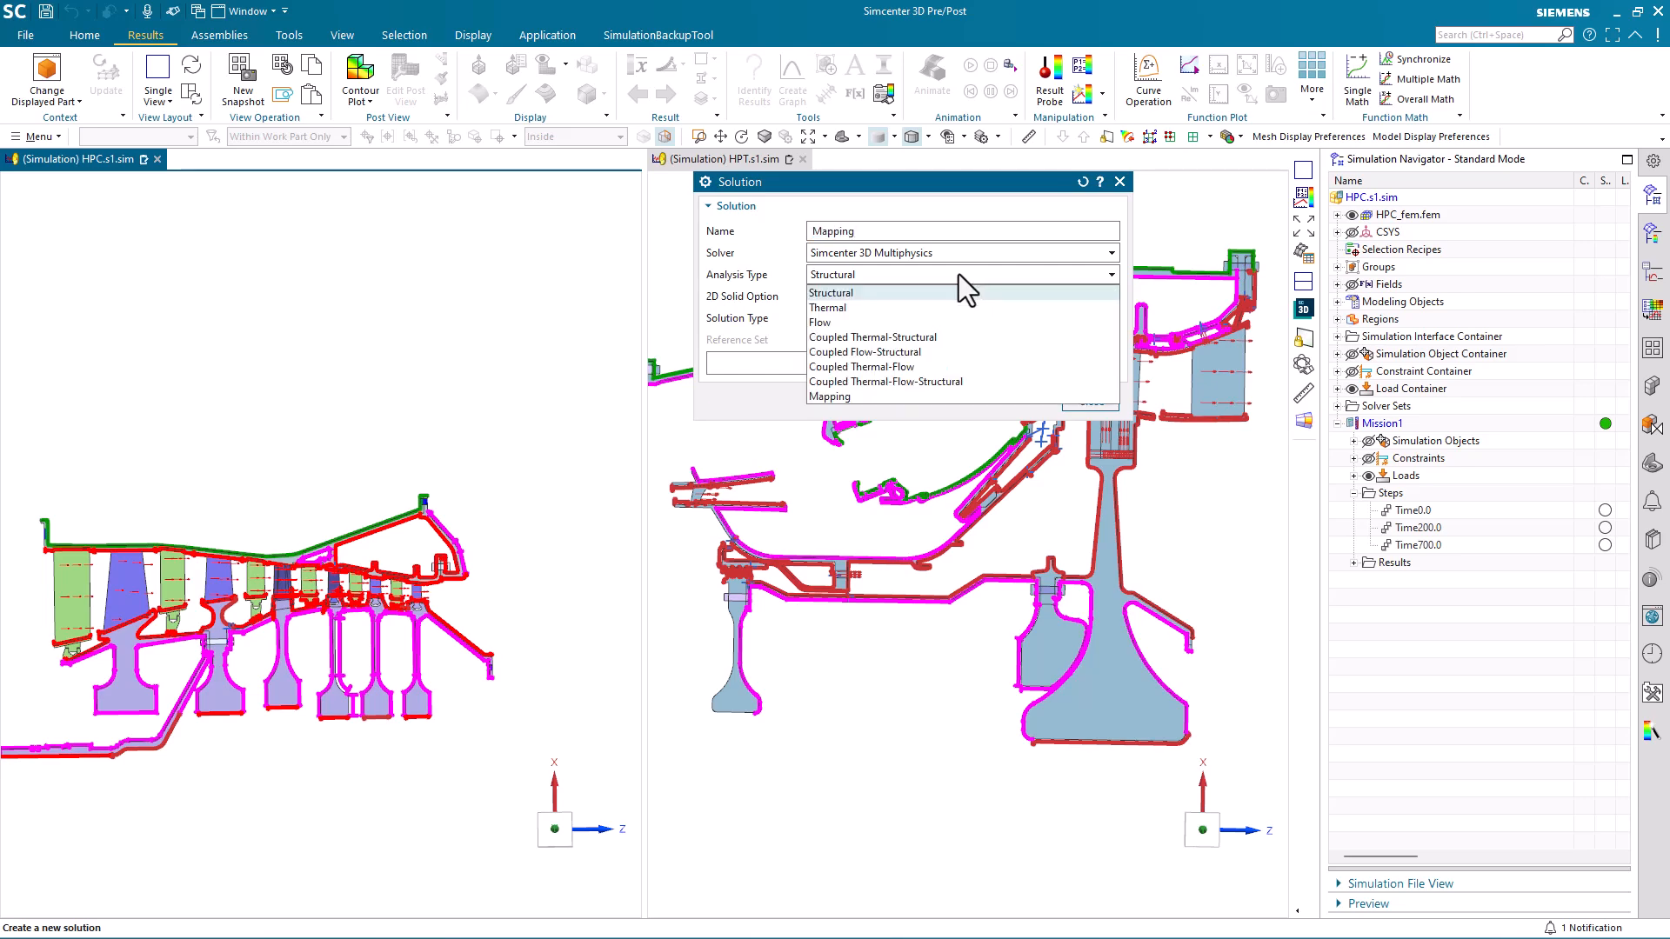
pyautogui.click(851, 394)
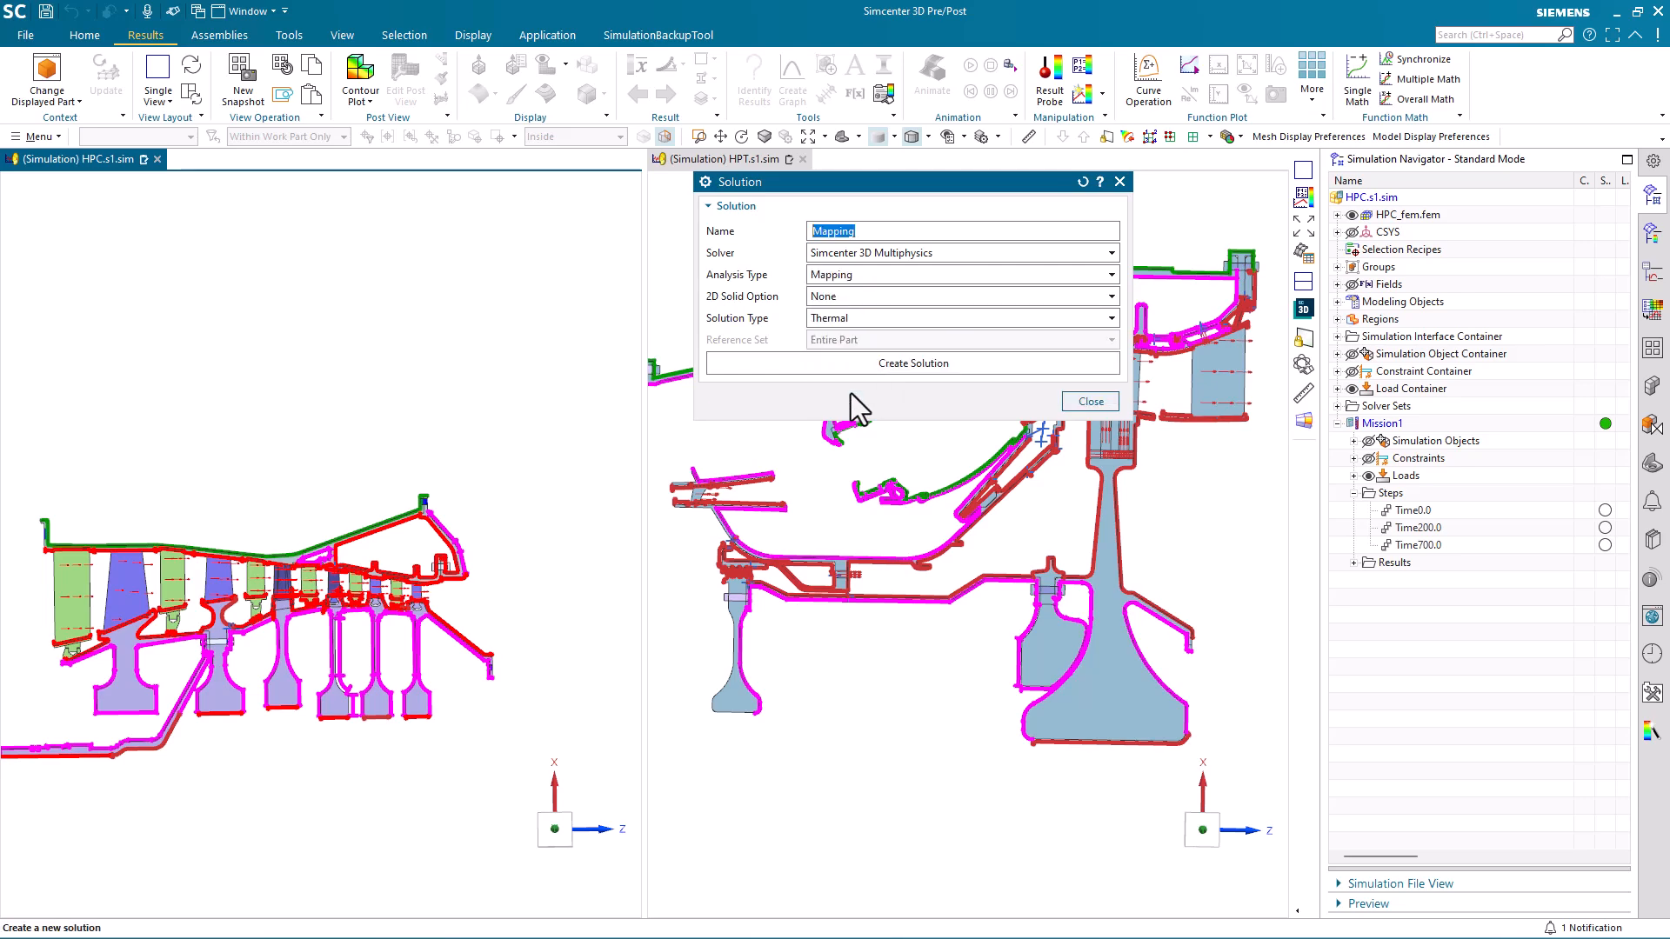
pyautogui.click(870, 297)
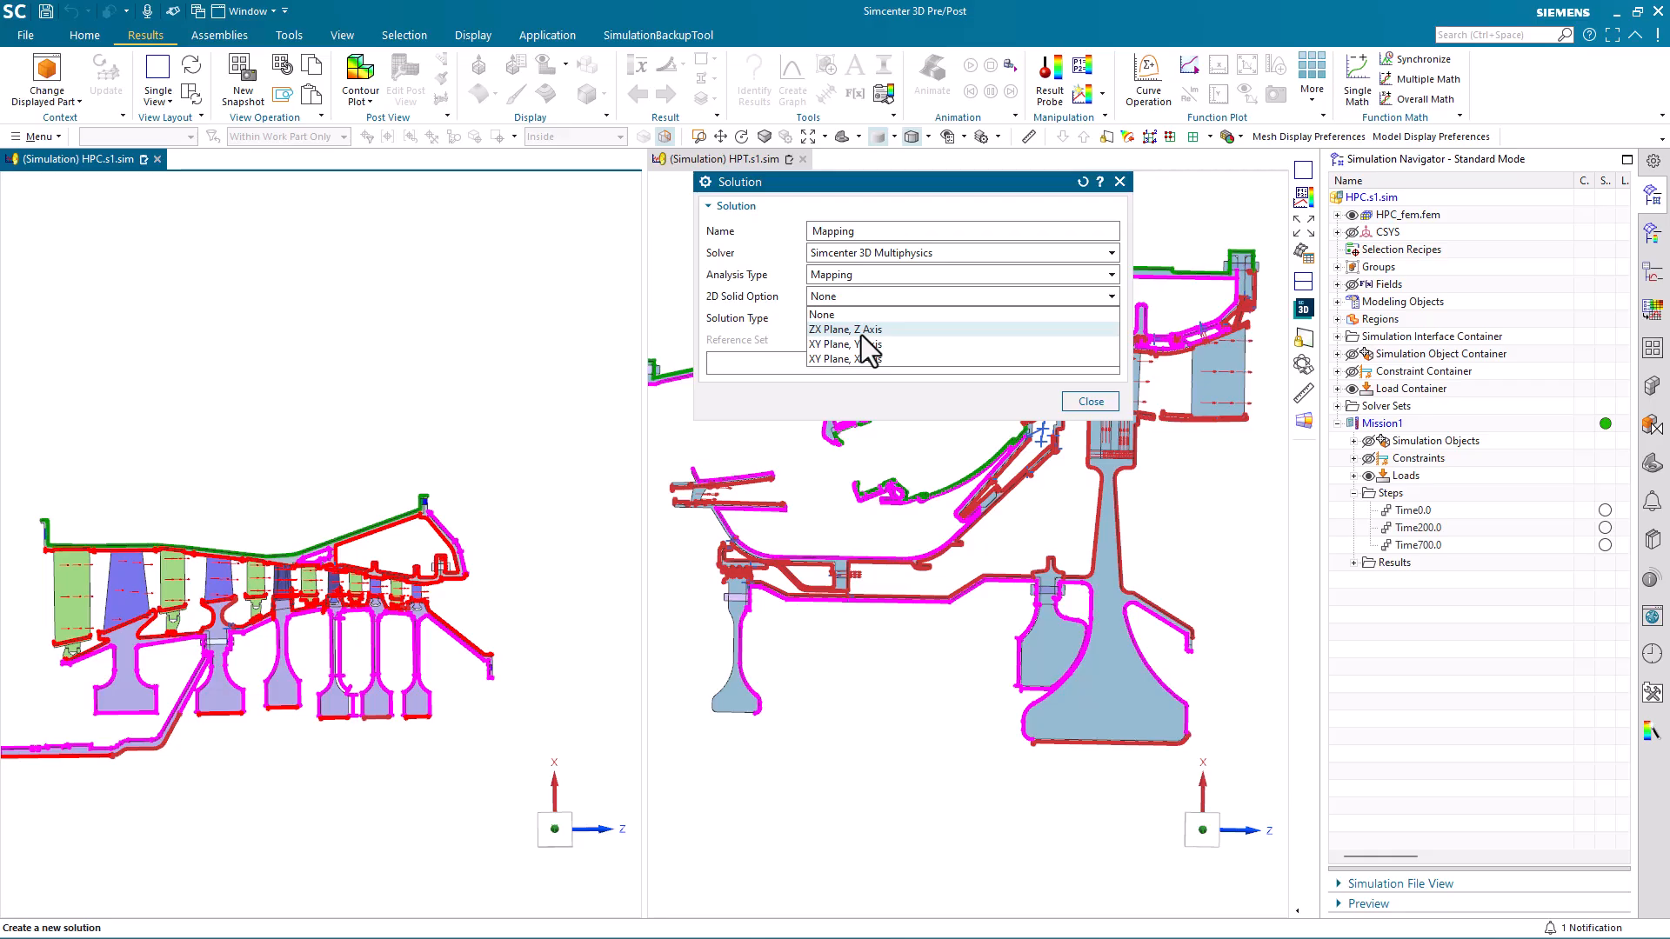
pyautogui.click(861, 331)
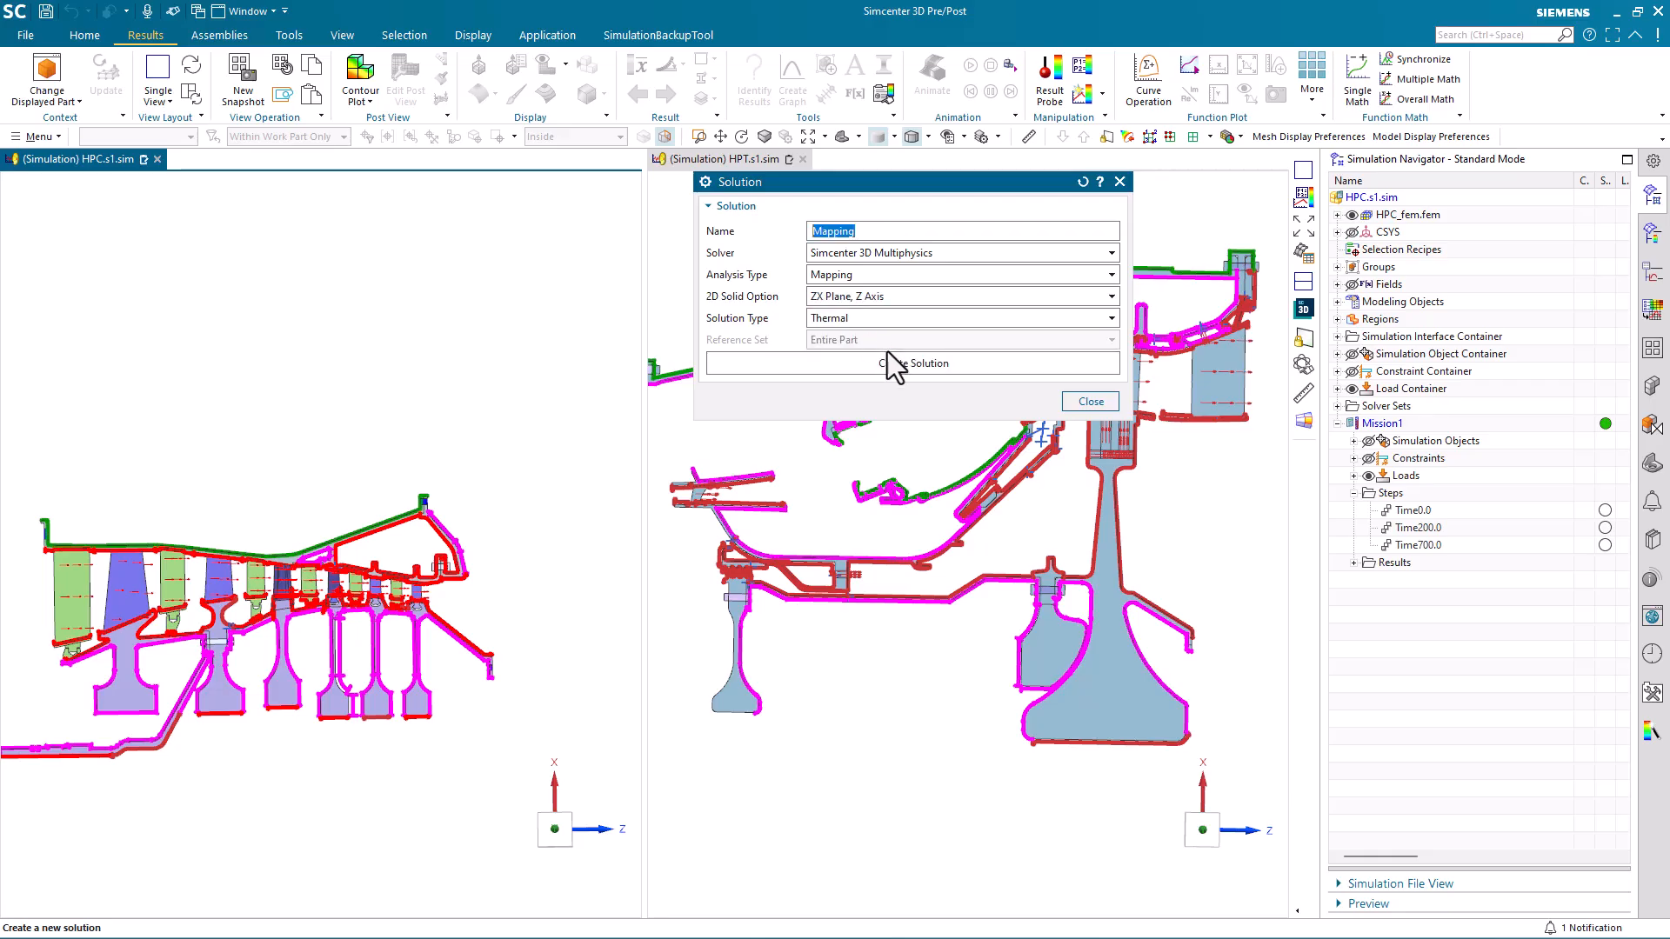
pyautogui.click(891, 363)
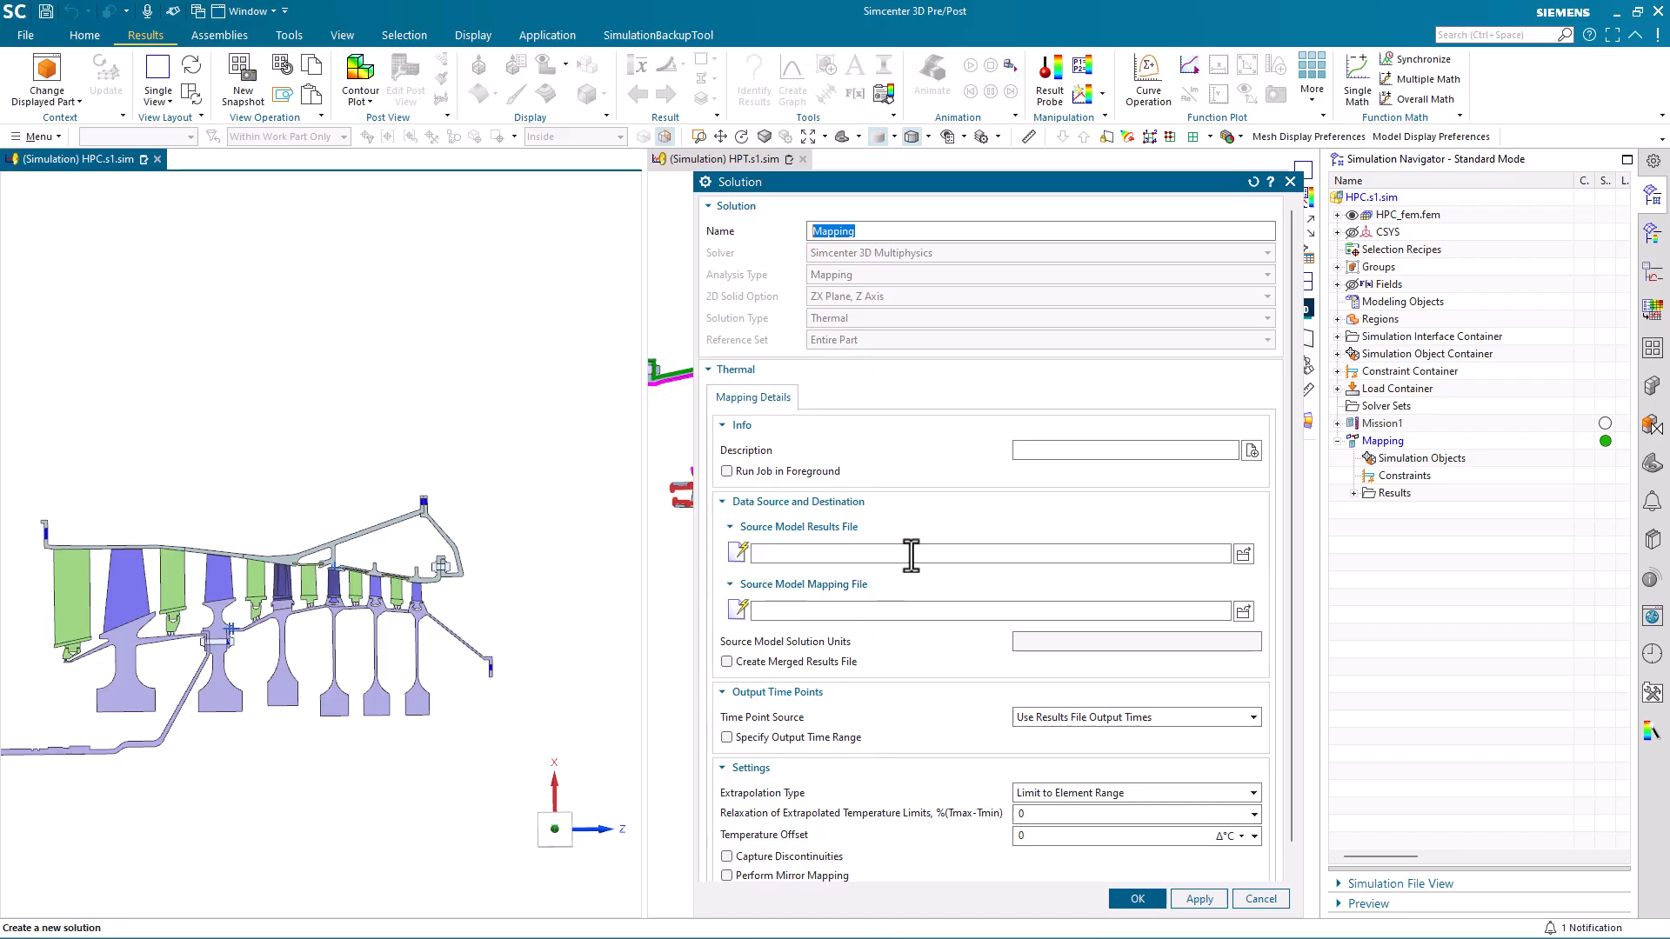
# Assign HPC.s1-Mission1.bun as the source model results file and HPC.s1-Mission1.map as the source model mapping file
pyautogui.click(1243, 553)
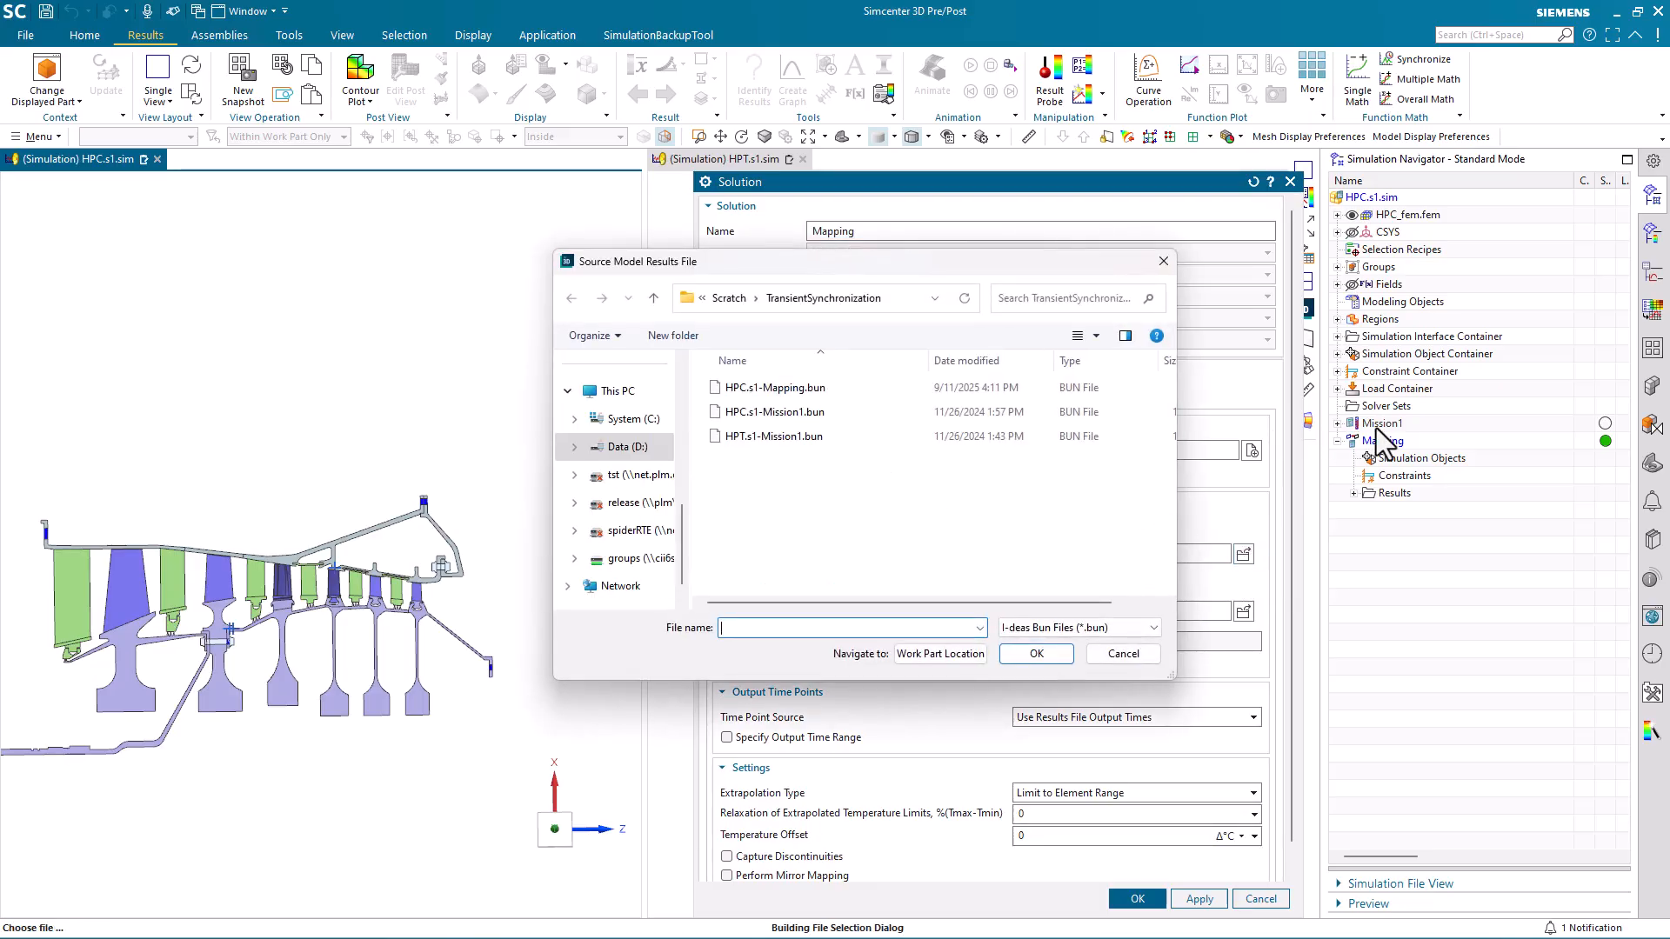
pyautogui.click(770, 413)
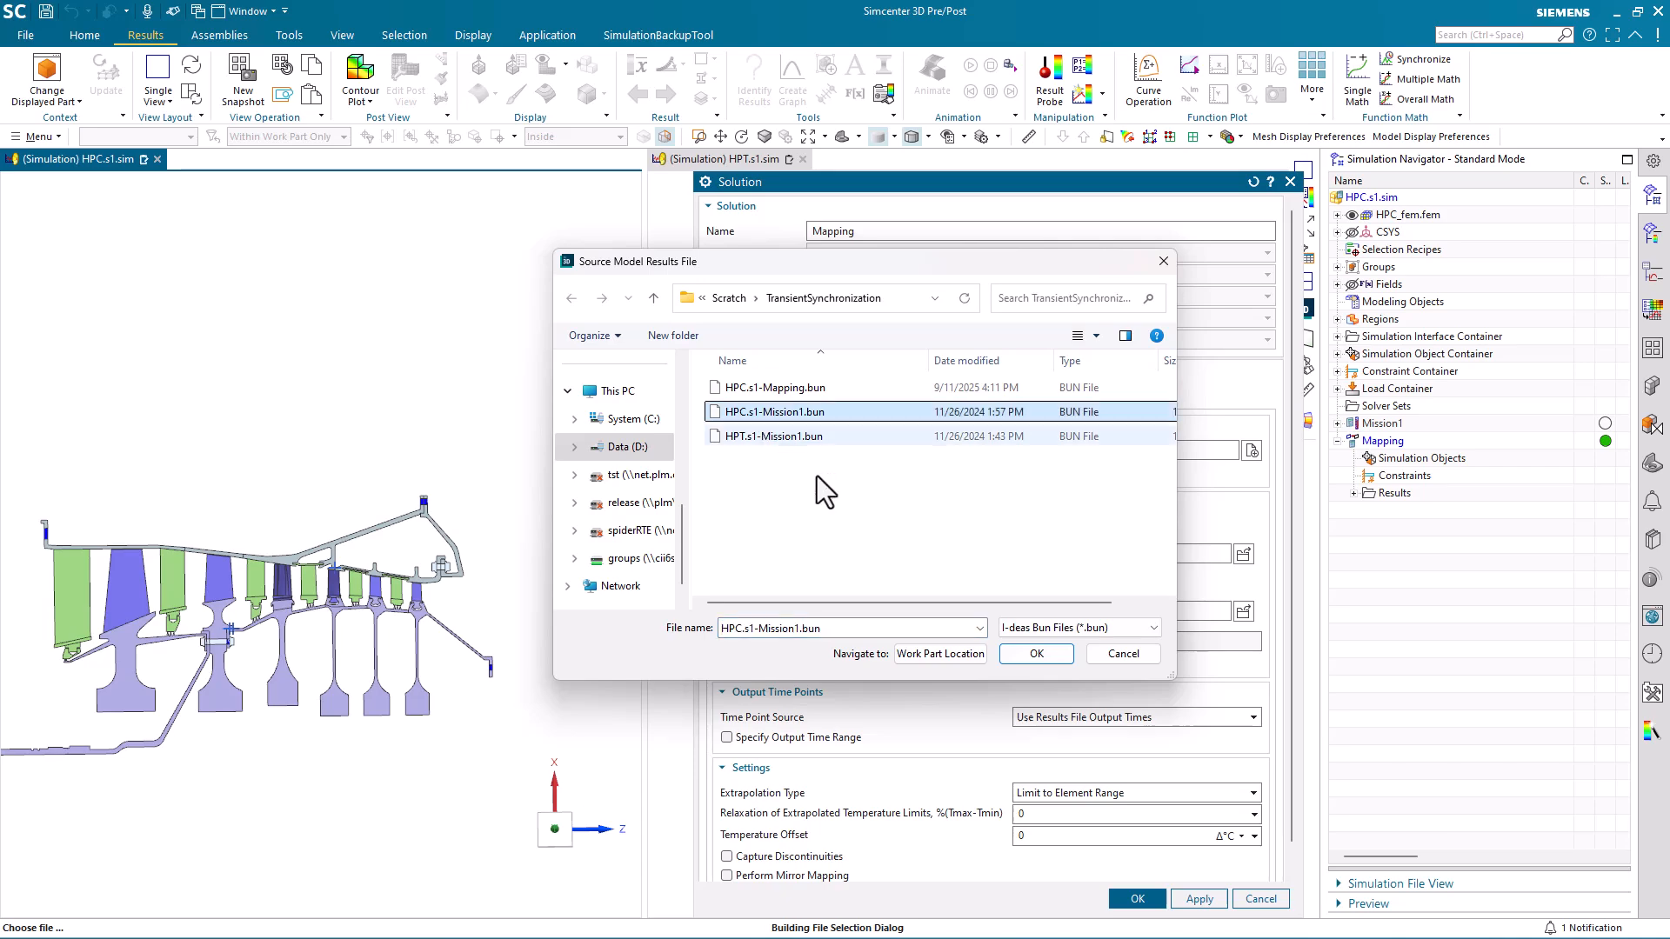
pyautogui.click(1039, 656)
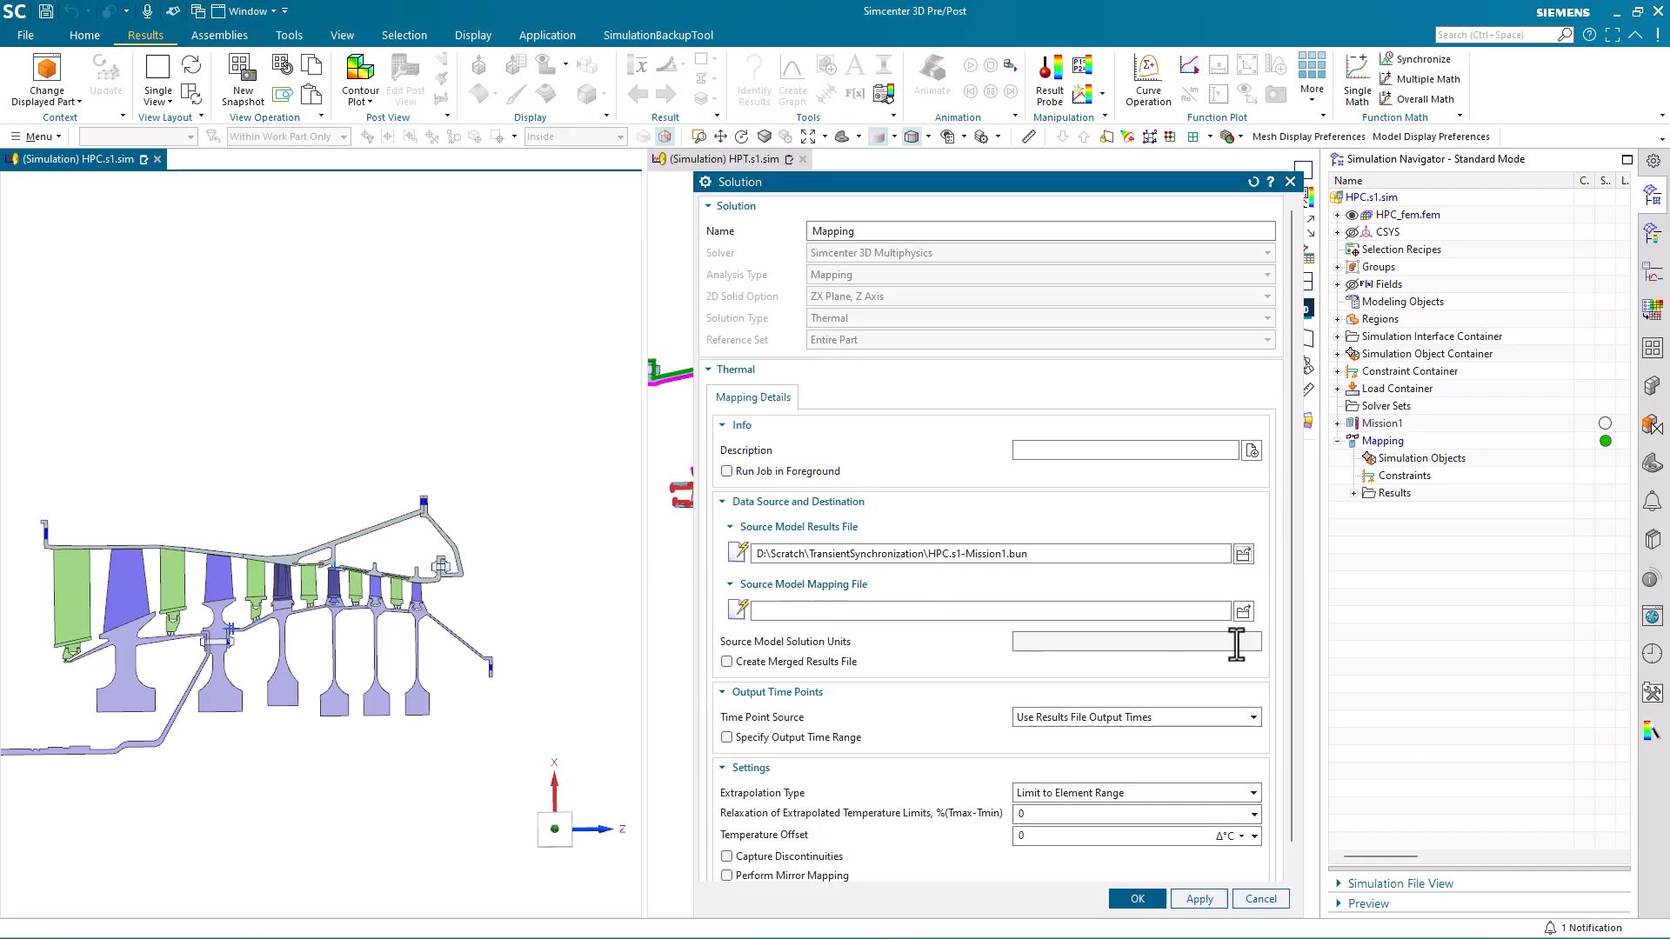
pyautogui.click(1243, 611)
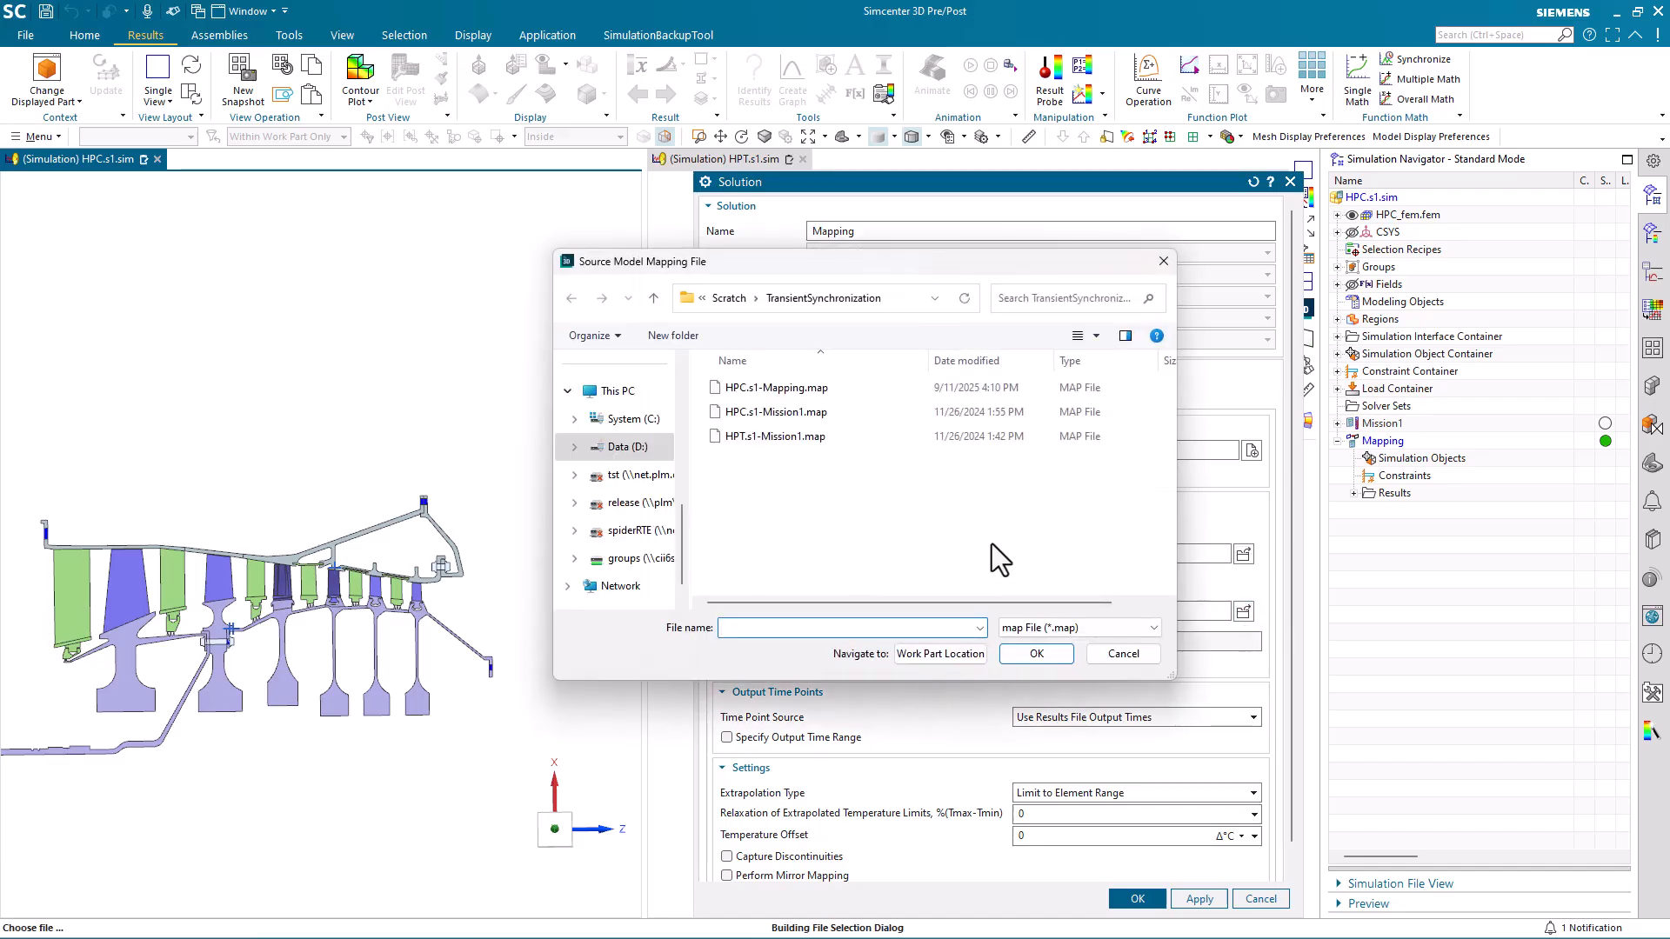
pyautogui.click(1036, 624)
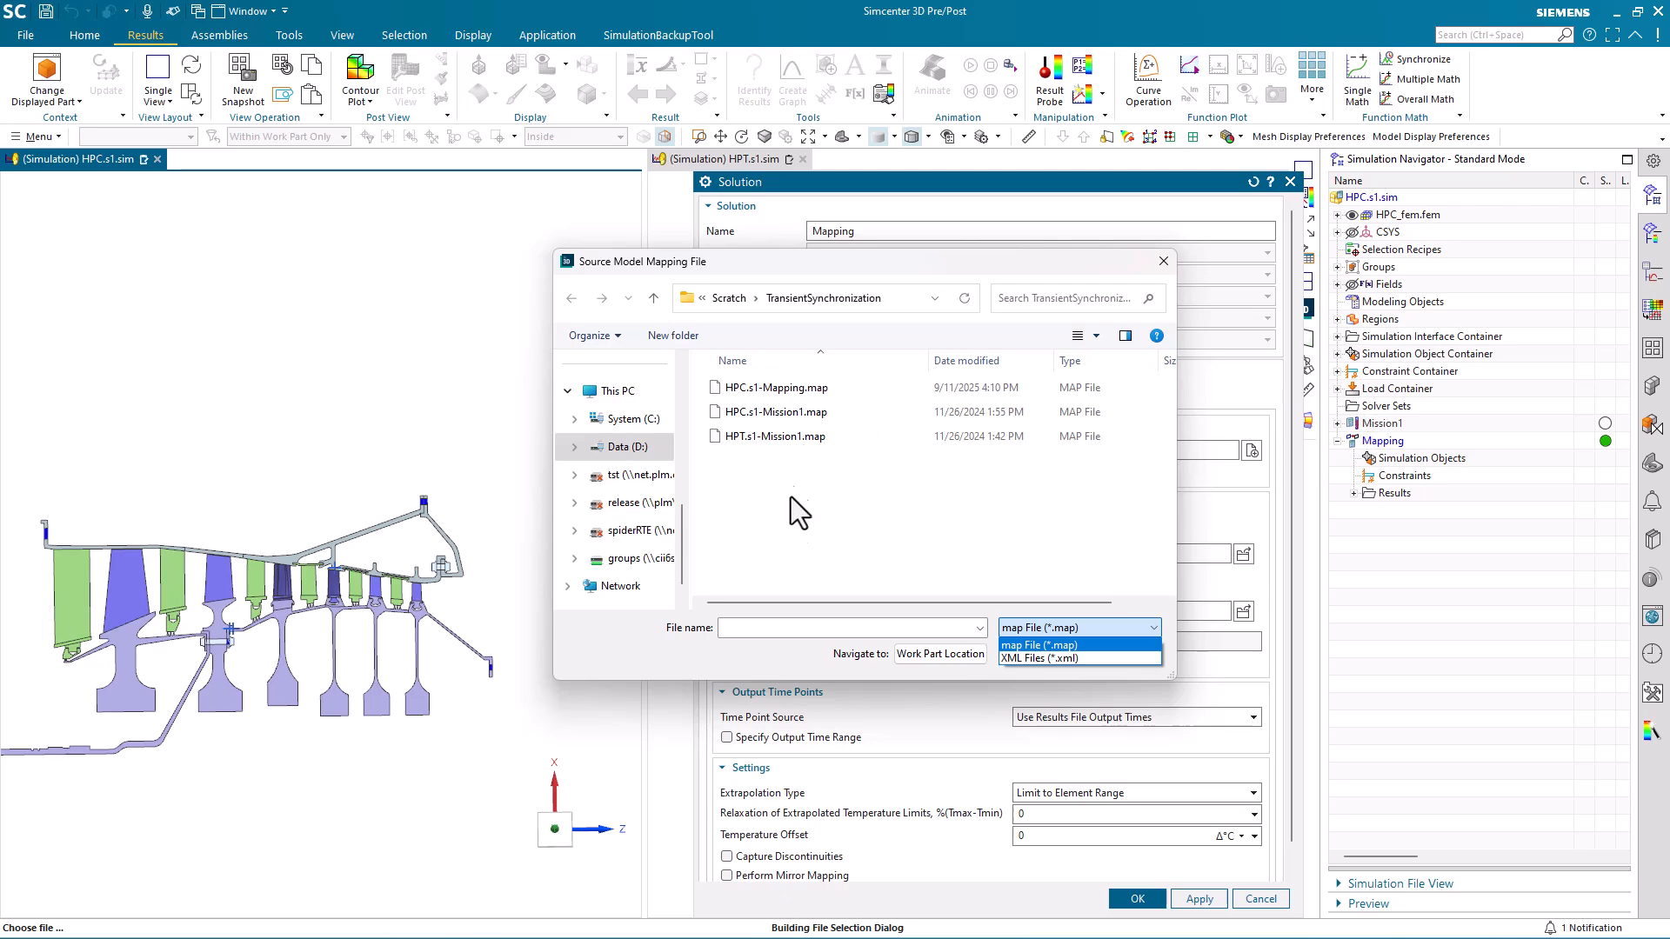
pyautogui.click(775, 416)
pyautogui.click(774, 416)
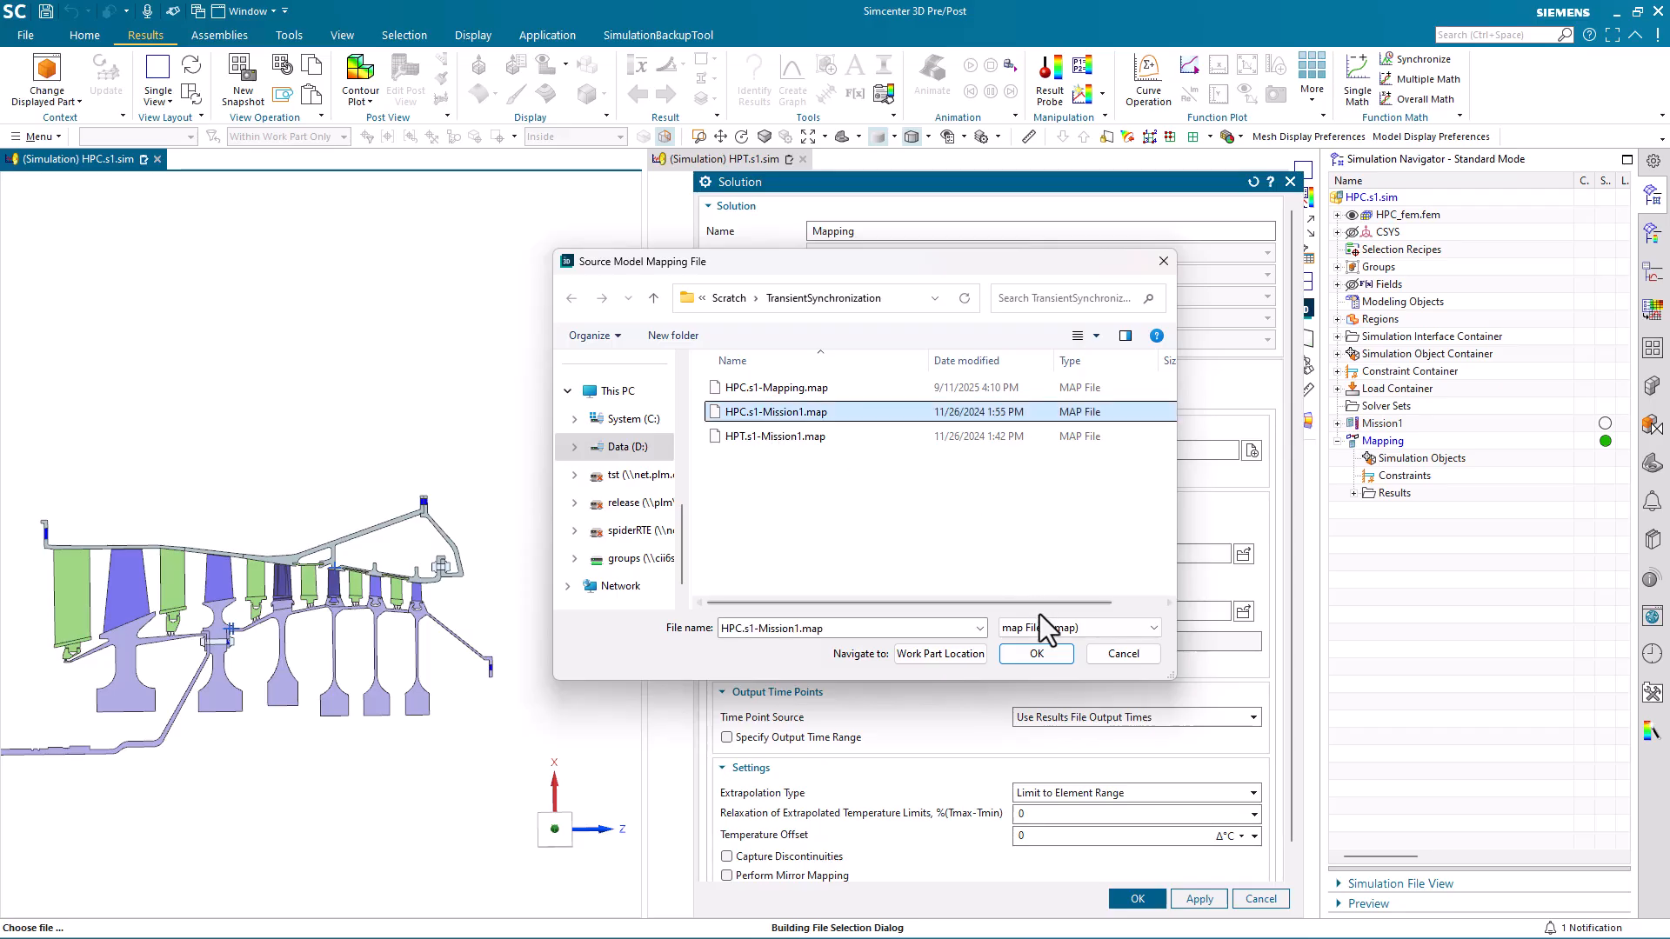
pyautogui.click(1037, 654)
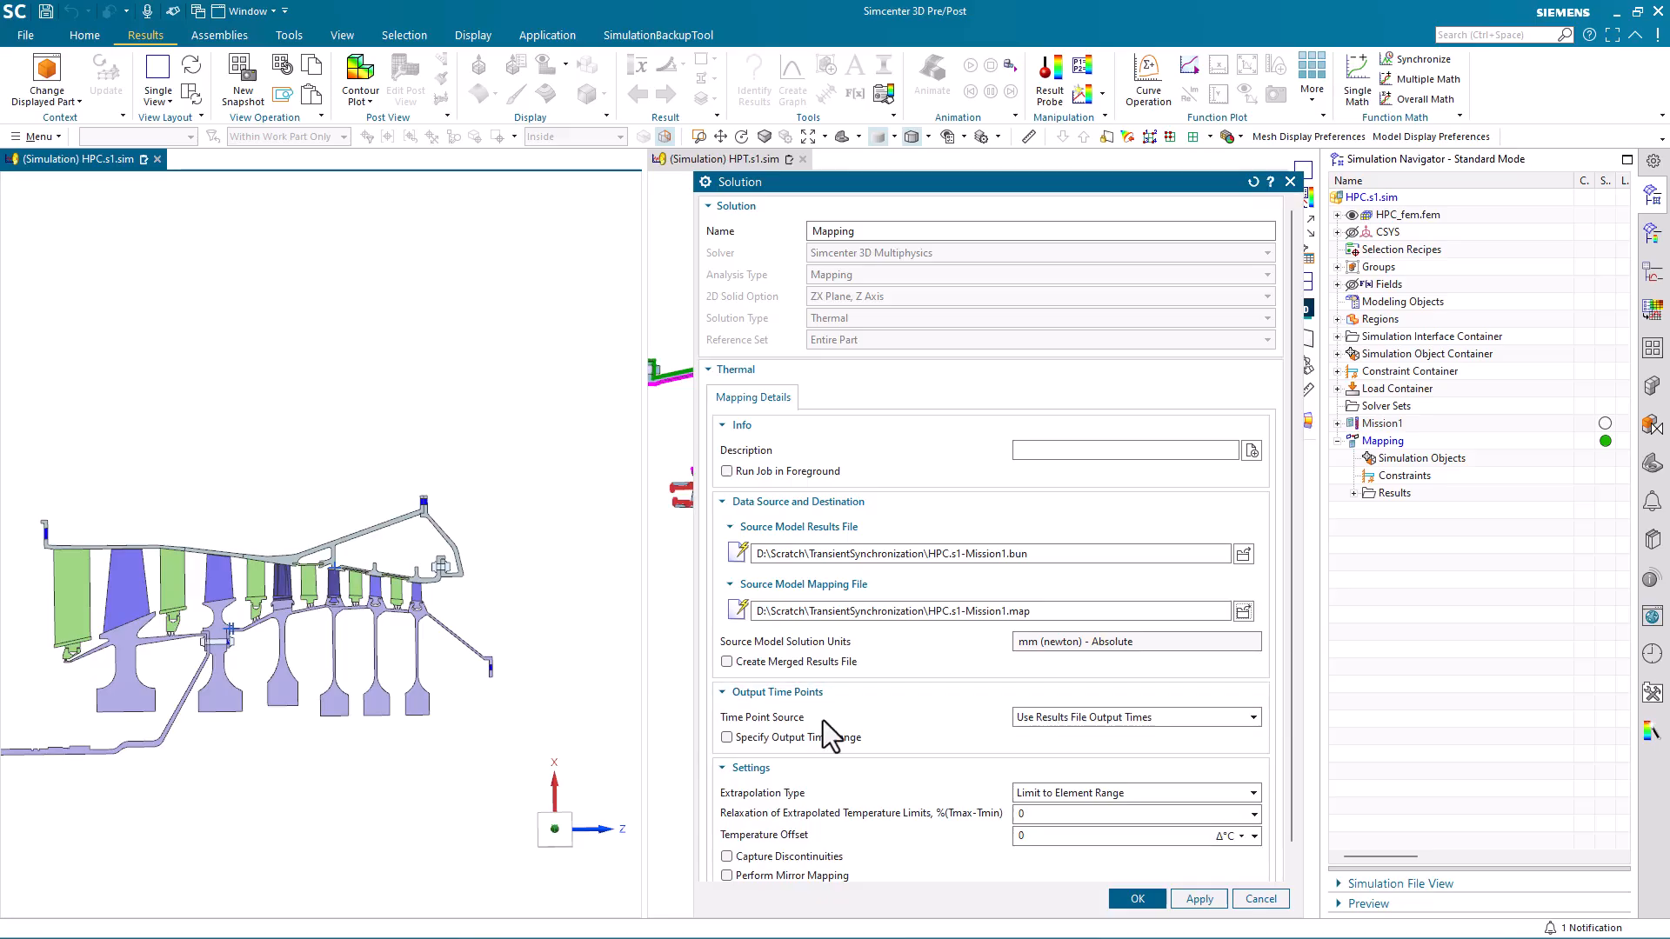
# Specify the mapping output times as 0, 5, 10, 50, 100, 150, 200, 450, 700 s and accept the solution settings
pyautogui.click(1089, 721)
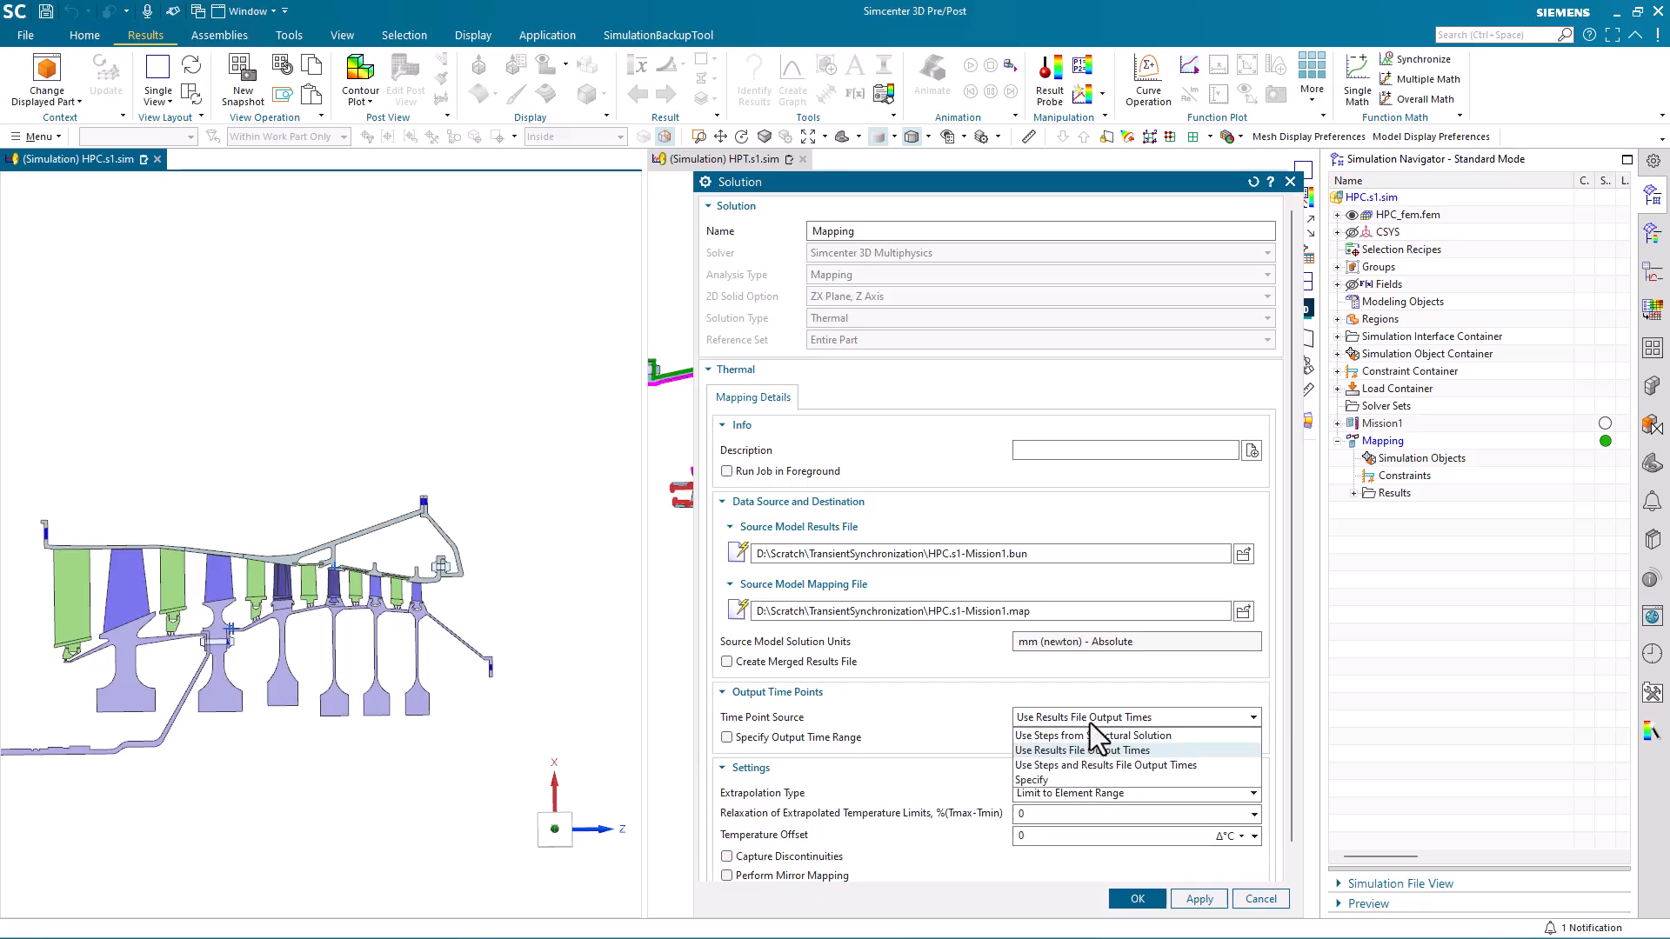
pyautogui.click(1051, 780)
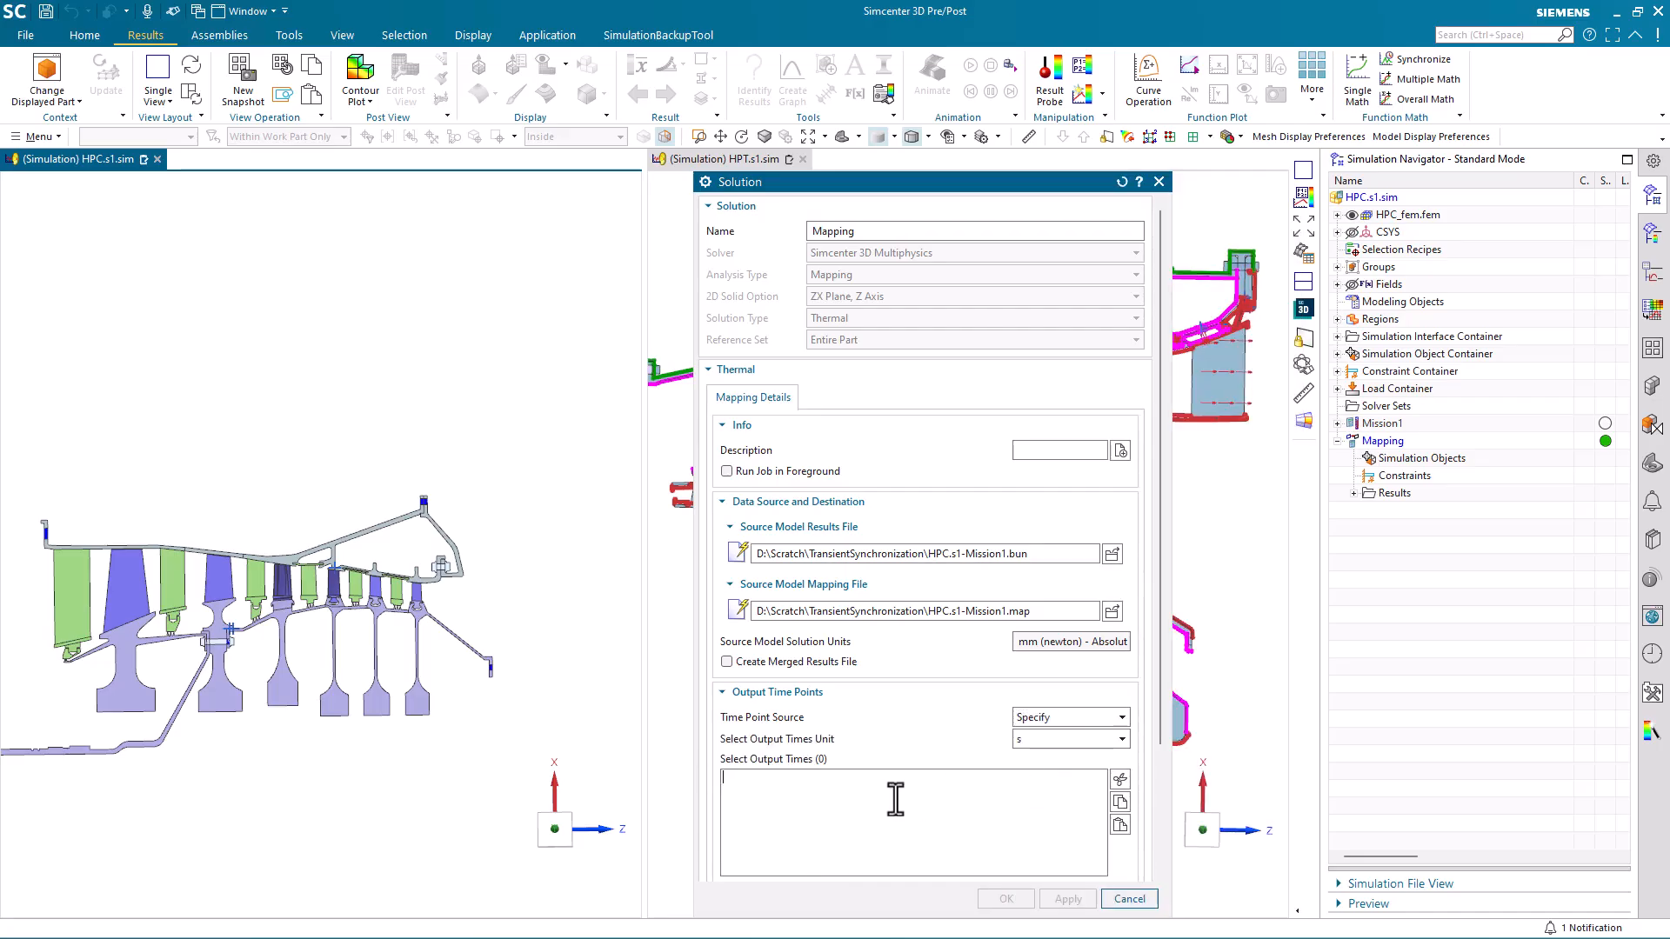
pyautogui.write('0, 5, 10, 50, 100, 150, 200, 450, 700')
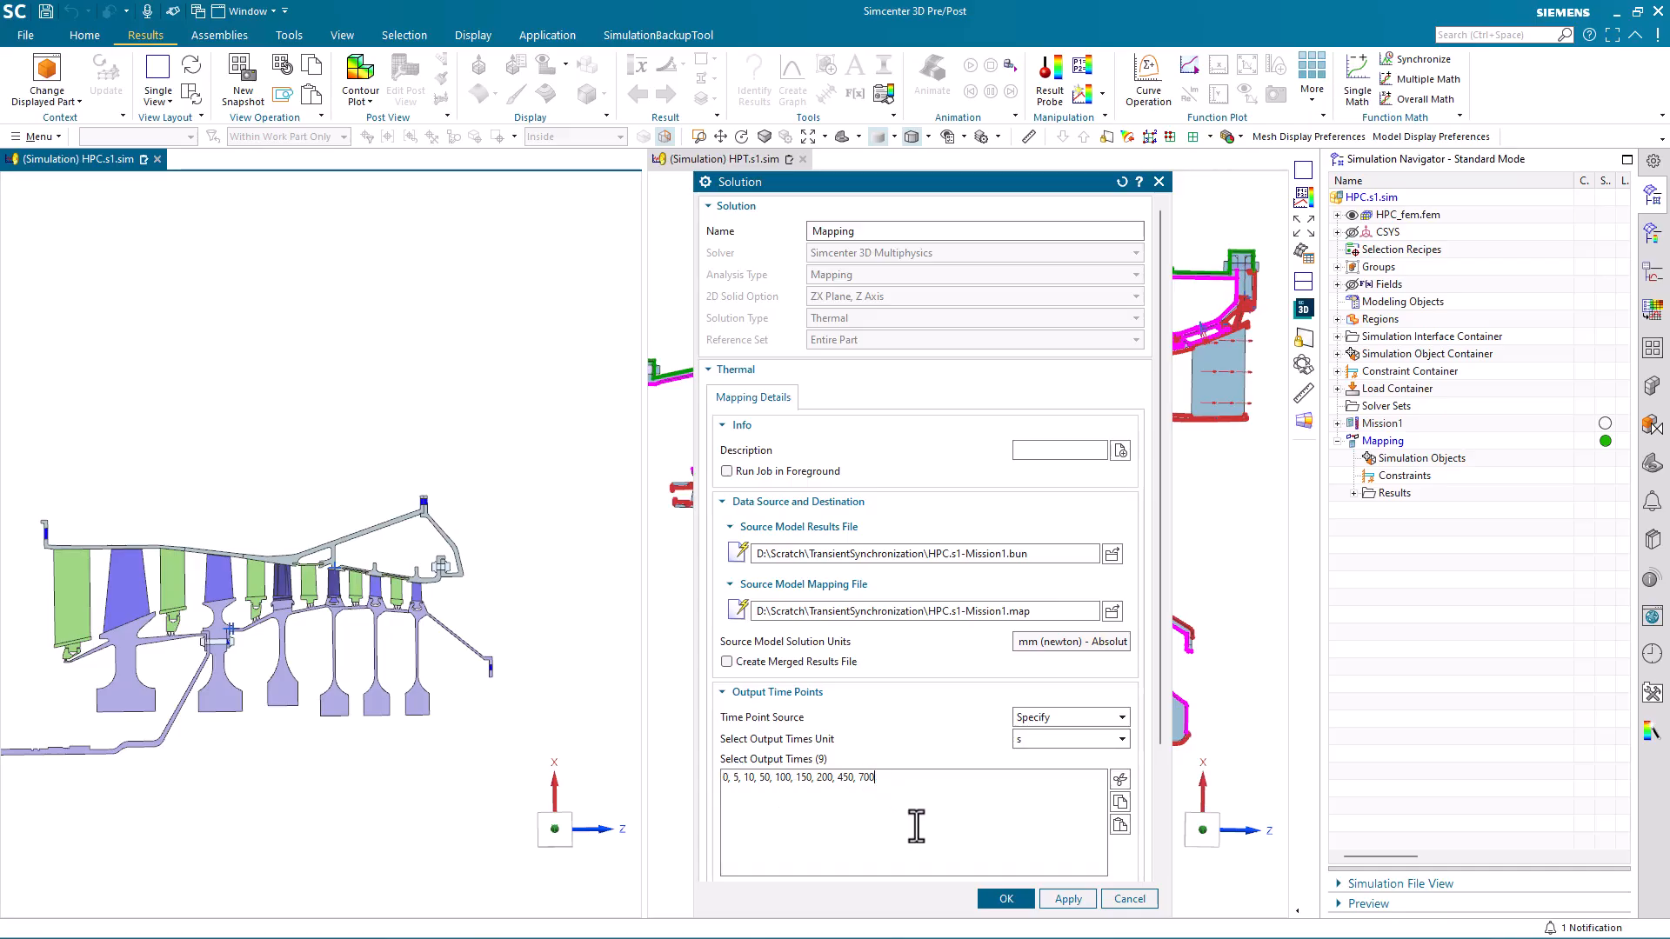
pyautogui.click(1006, 900)
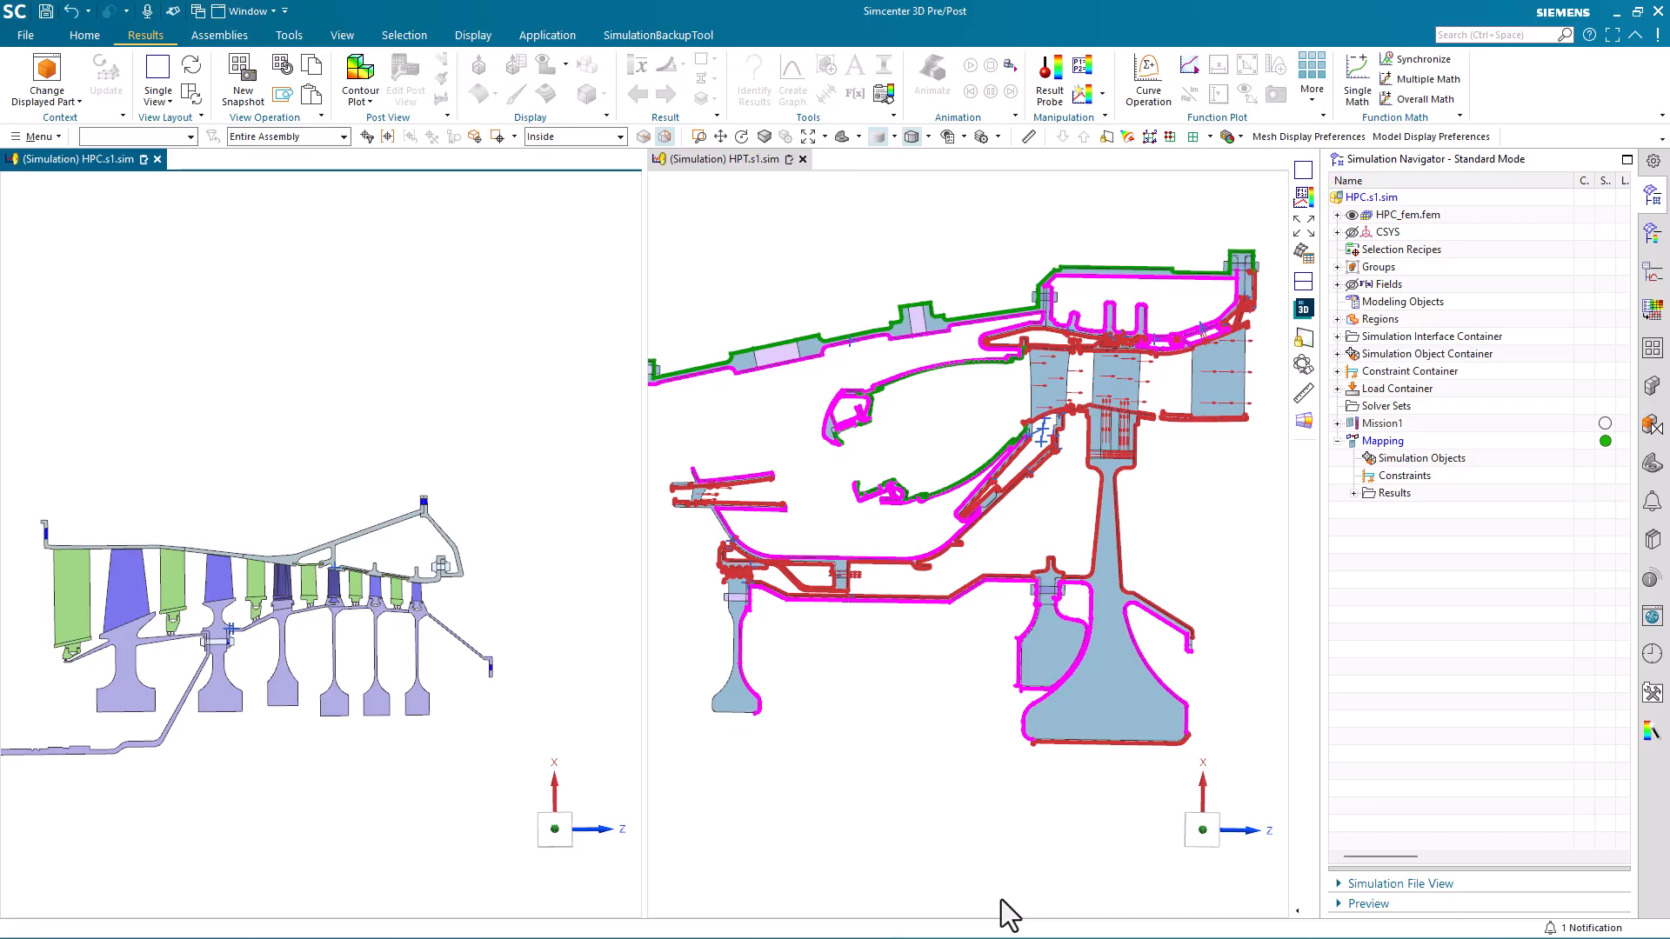
# Solve the Mapping solution, saving all parts before the solve
pyautogui.rightClick(1374, 442)
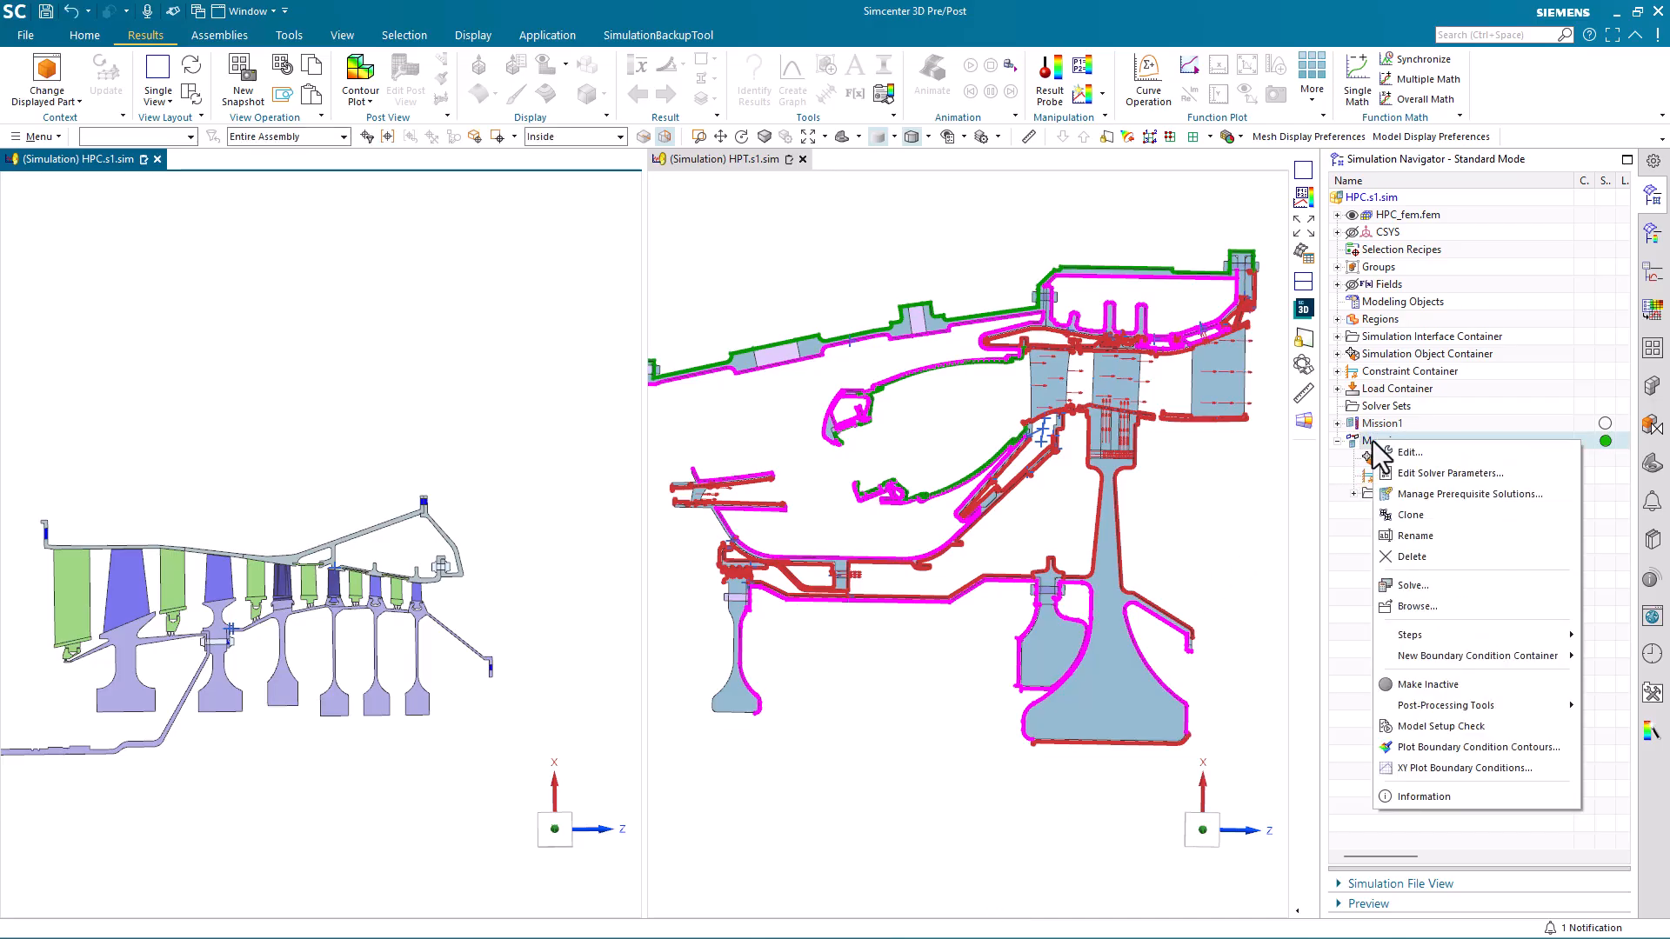
pyautogui.click(1411, 585)
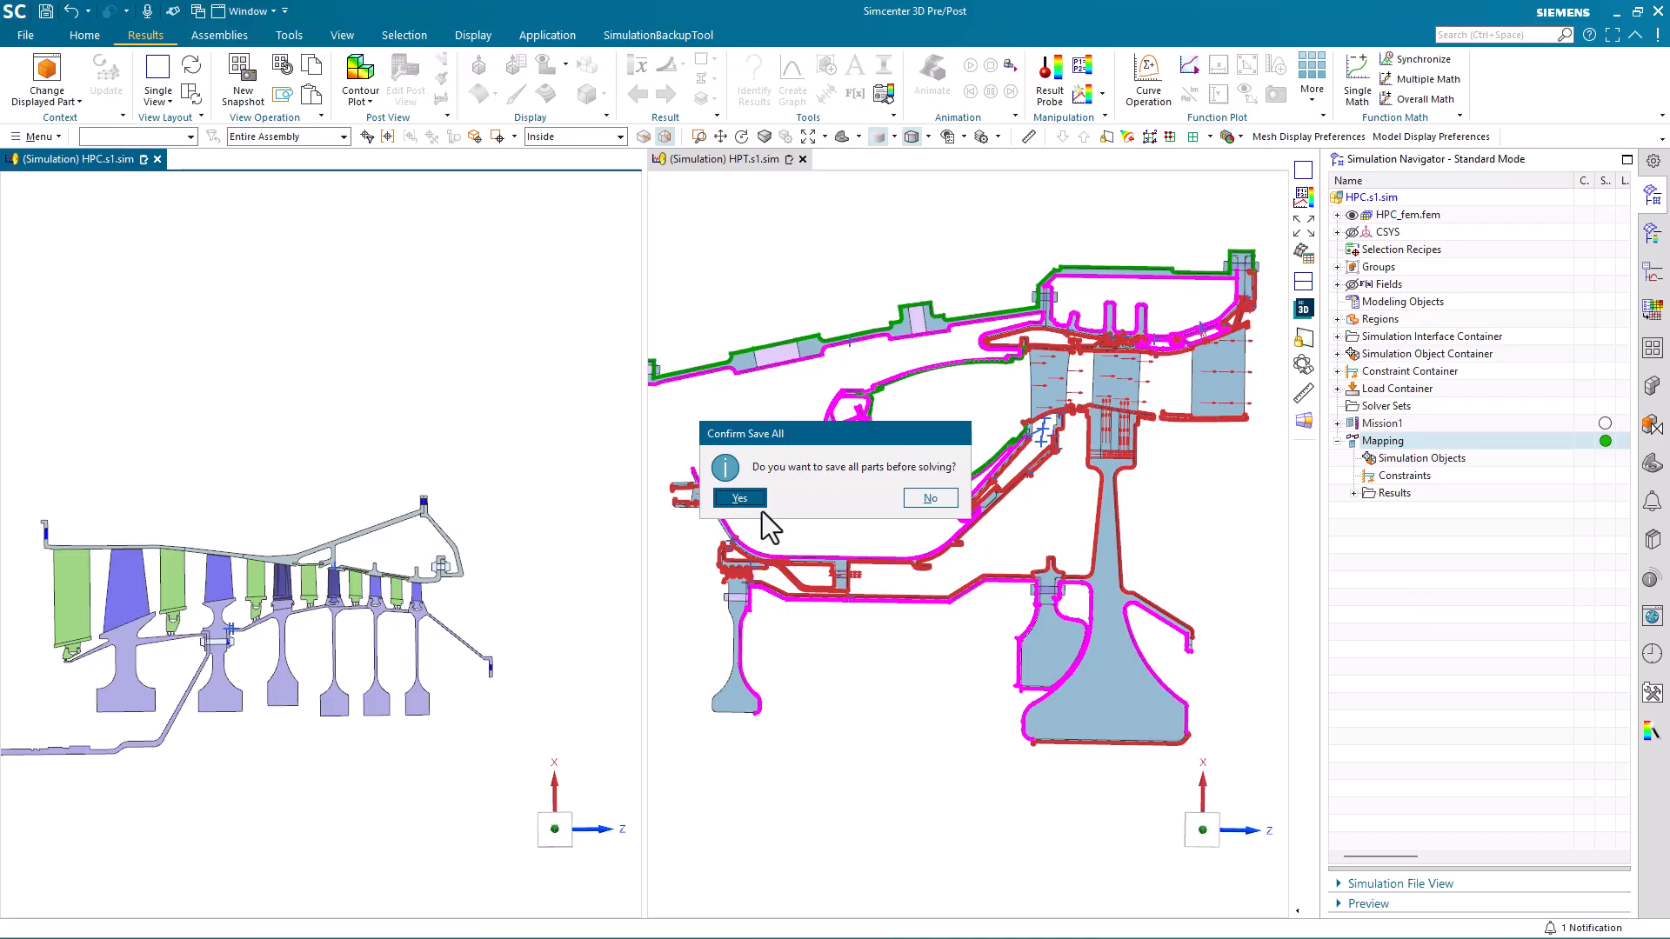
pyautogui.click(750, 499)
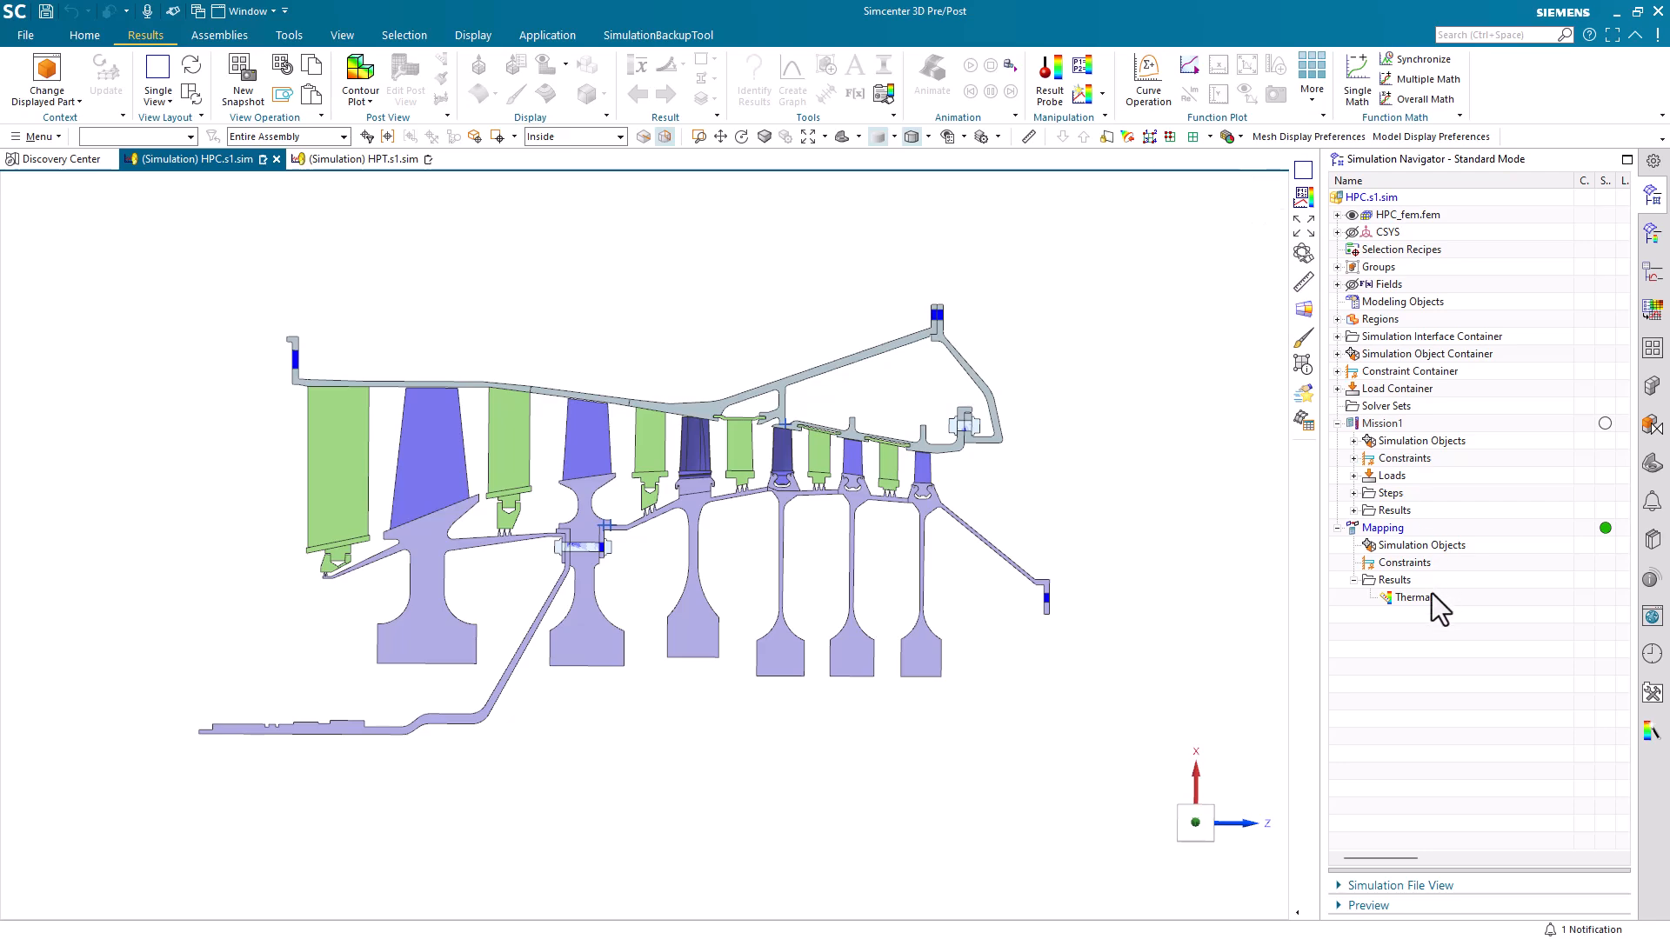
# Load the Mapping thermal results, expand all three load cases, and plot the nodal temperature for Load Case 2, Increment 2 at 5.00 s
pyautogui.click(1654, 235)
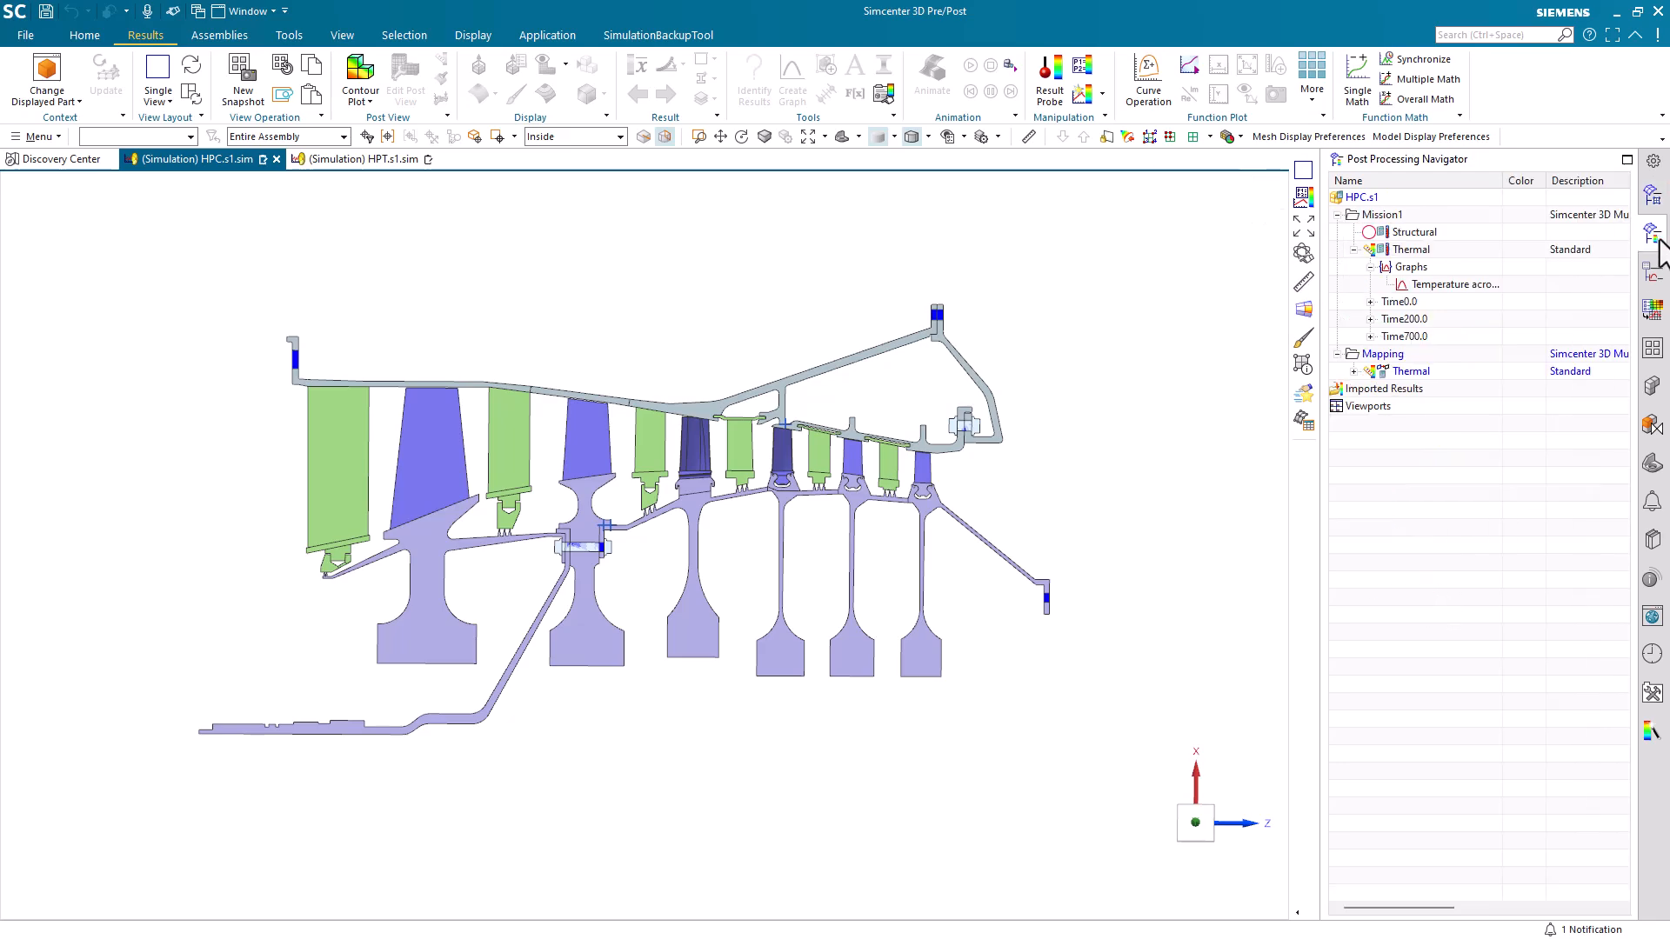
pyautogui.click(1353, 372)
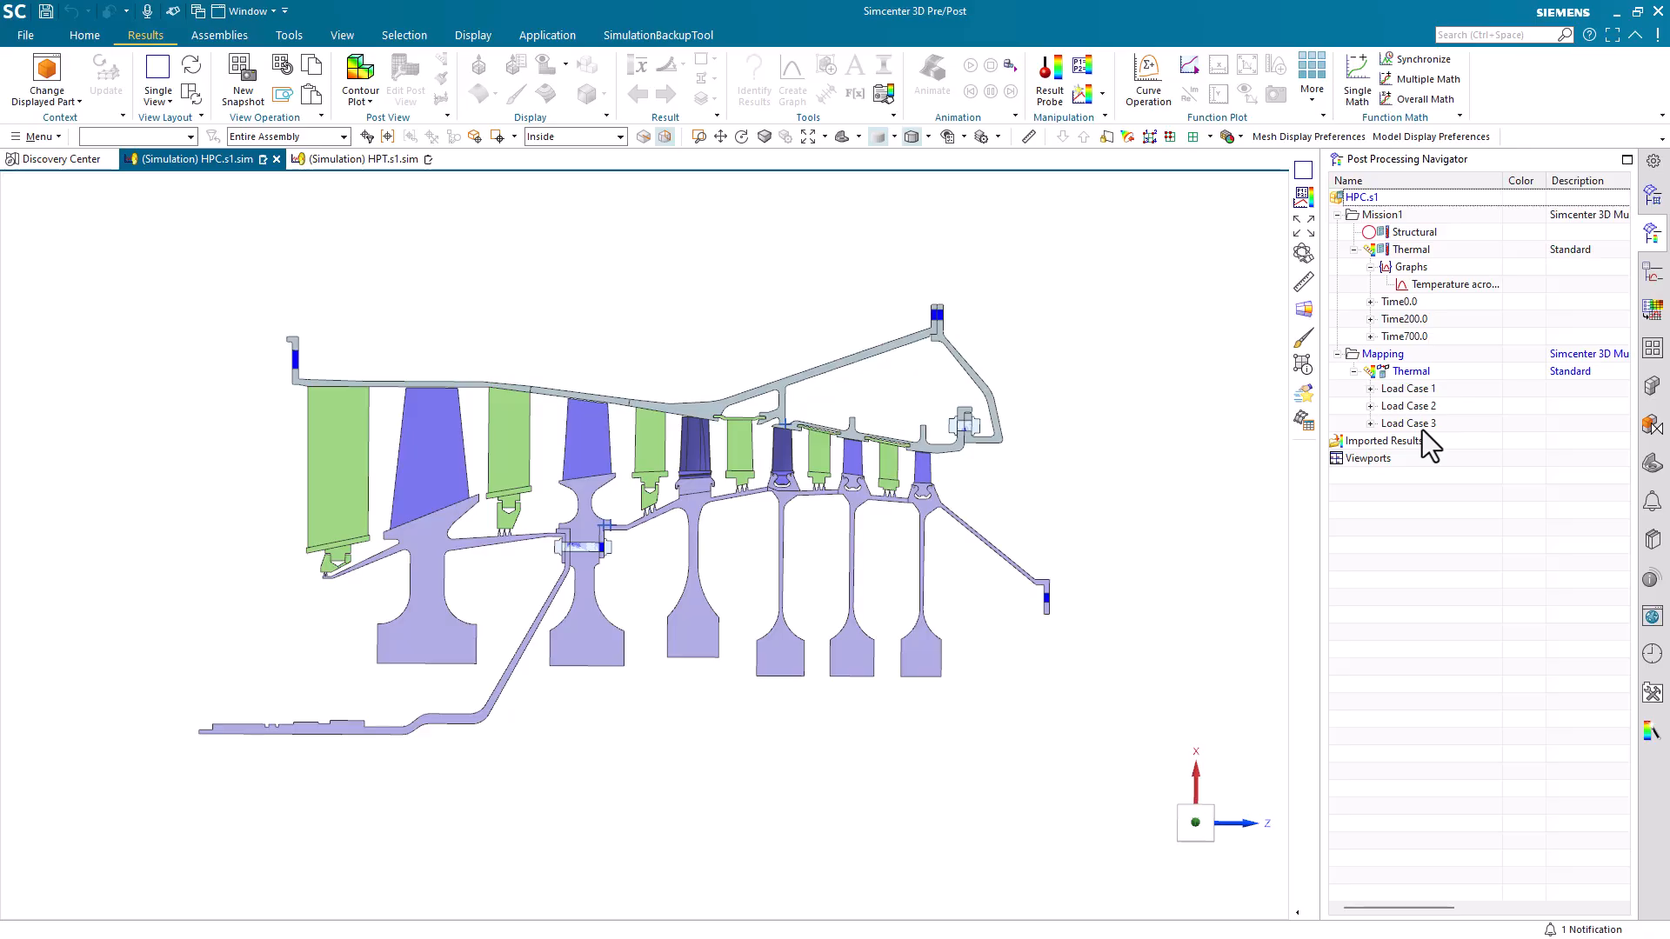
pyautogui.click(1371, 388)
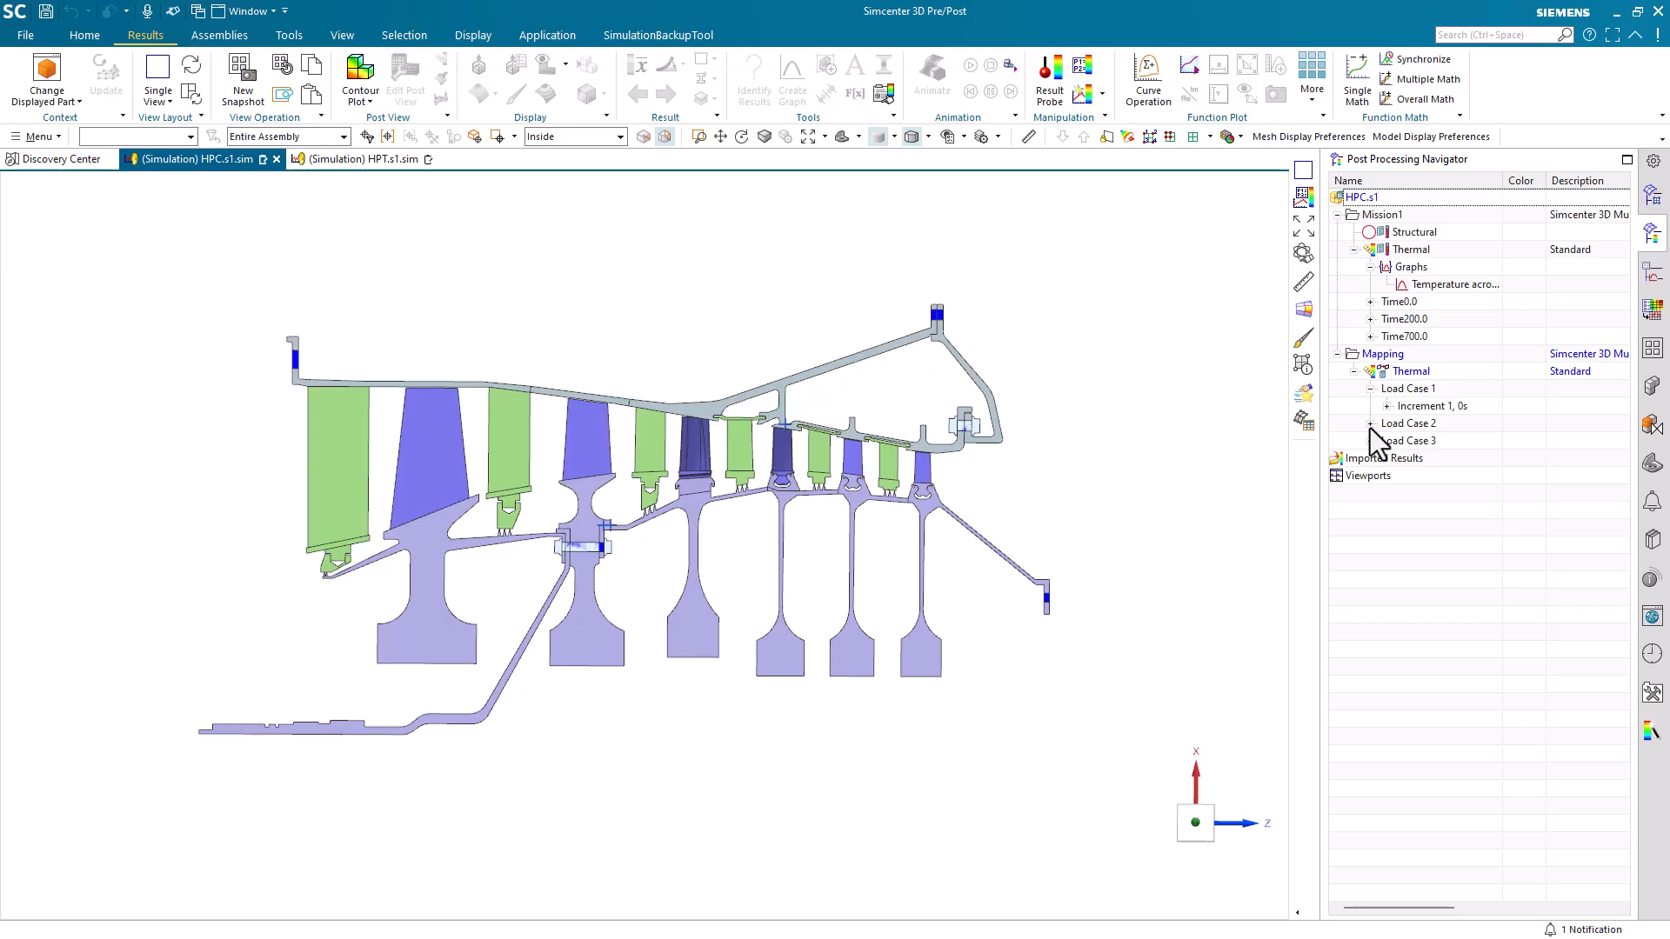
pyautogui.click(1370, 424)
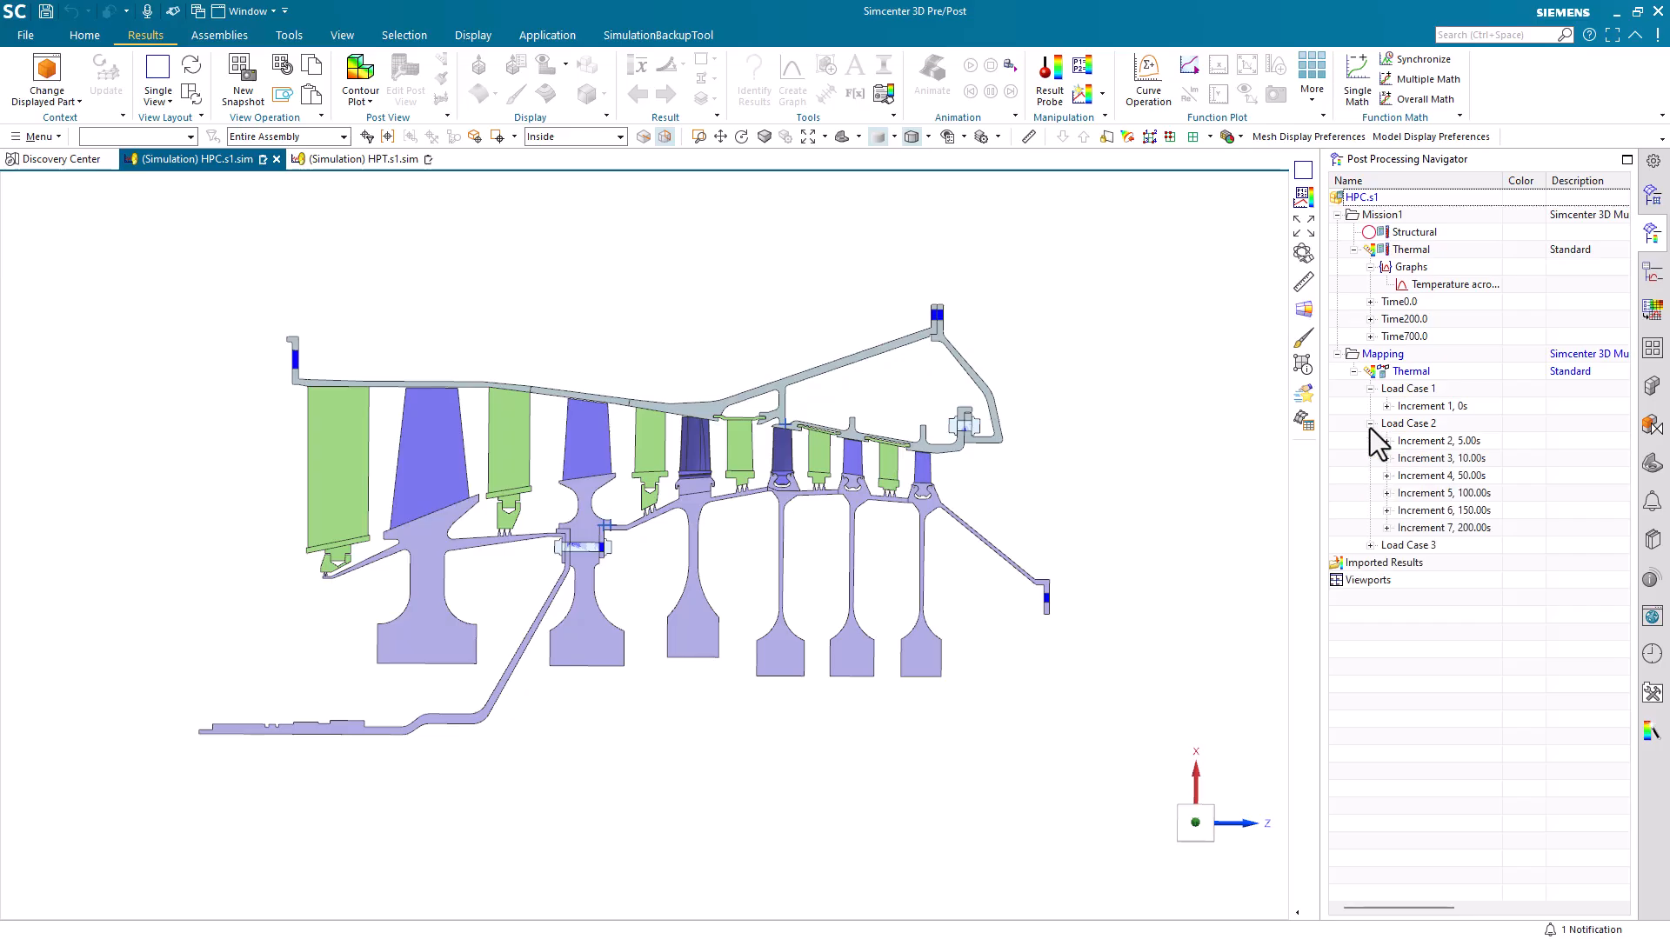
pyautogui.click(1371, 546)
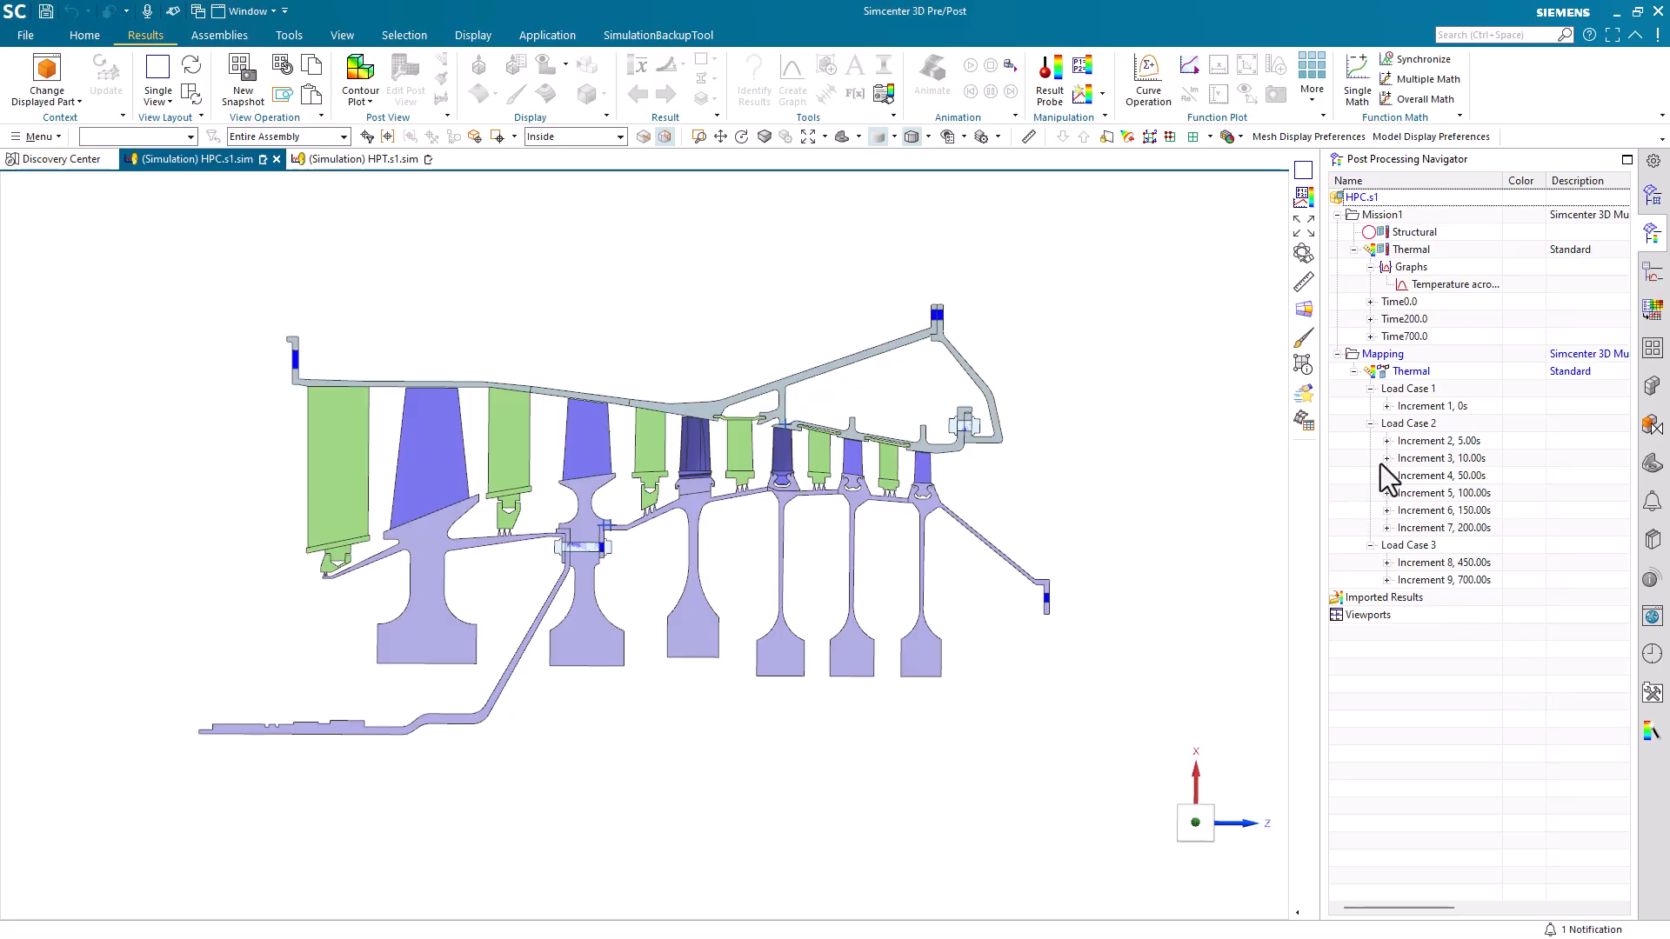
pyautogui.click(1388, 441)
pyautogui.doubleClick(1465, 461)
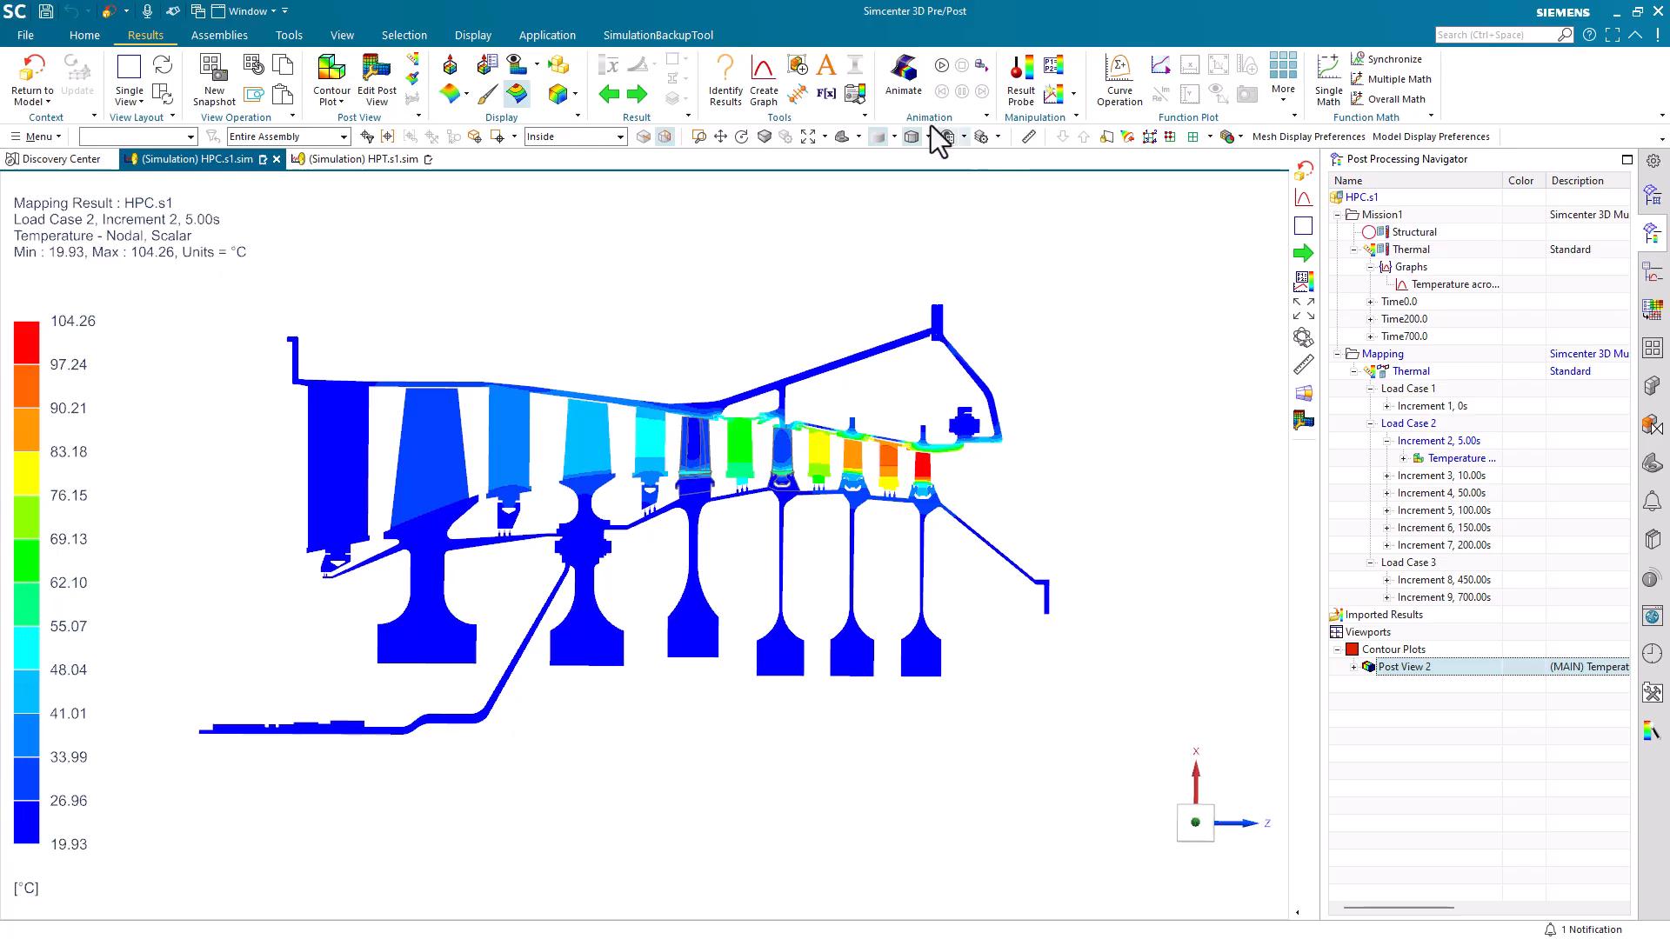
# Start an across-iterations temperature graph for the mapped results and specify node 287939
pyautogui.click(766, 80)
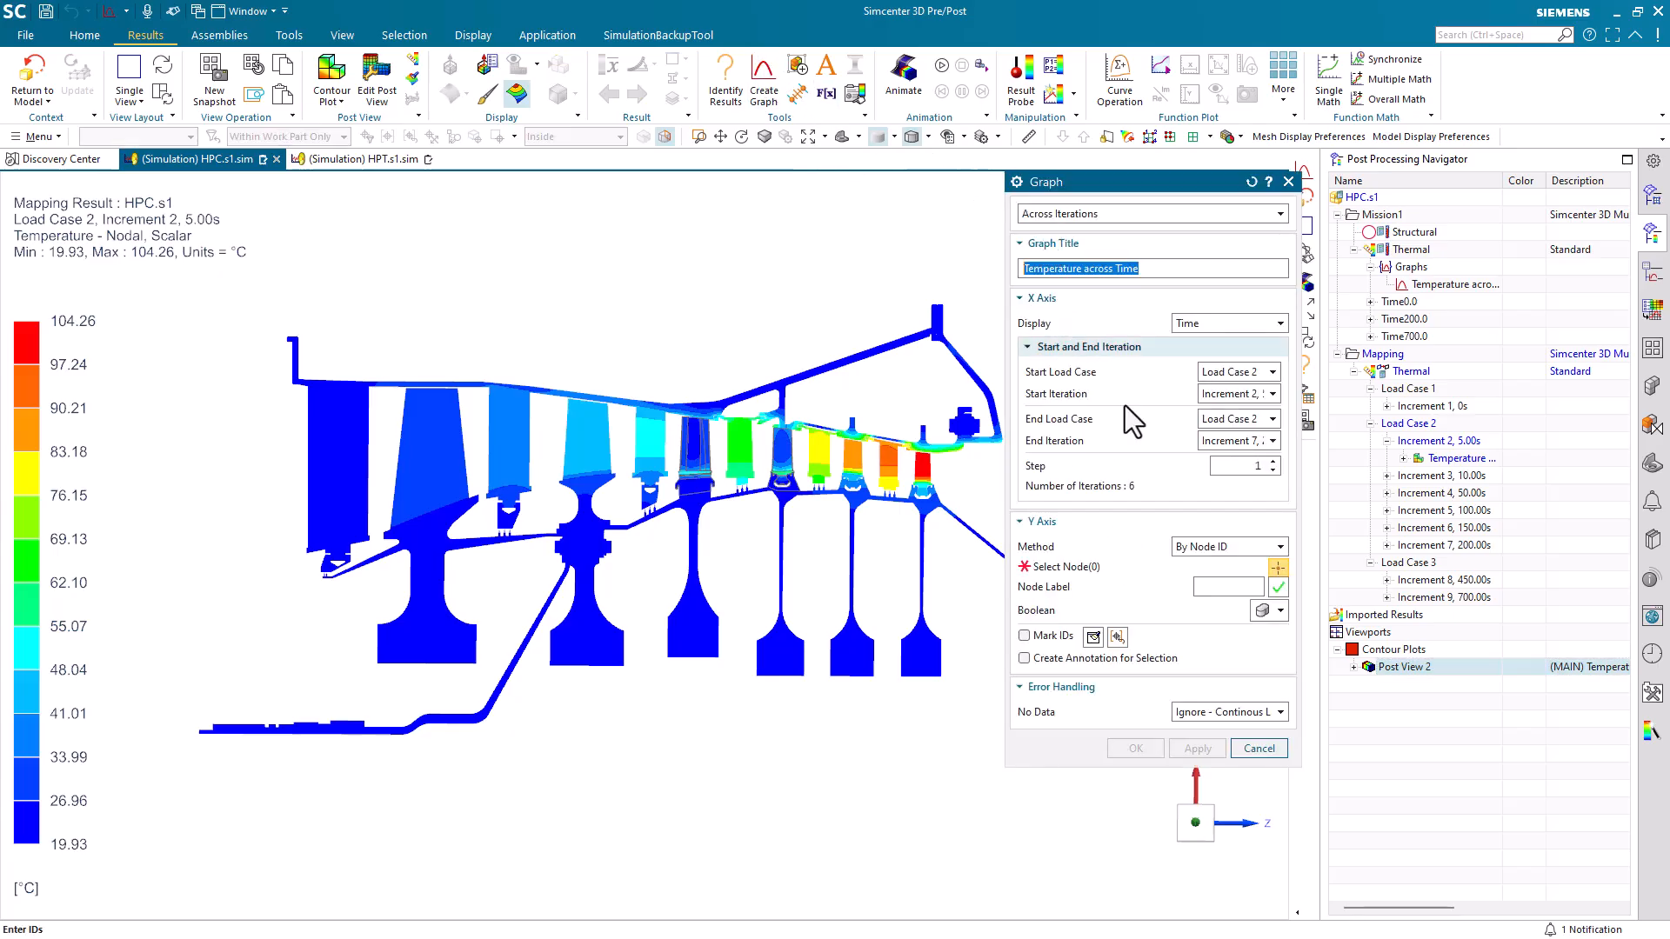
pyautogui.click(1246, 587)
pyautogui.write('287939')
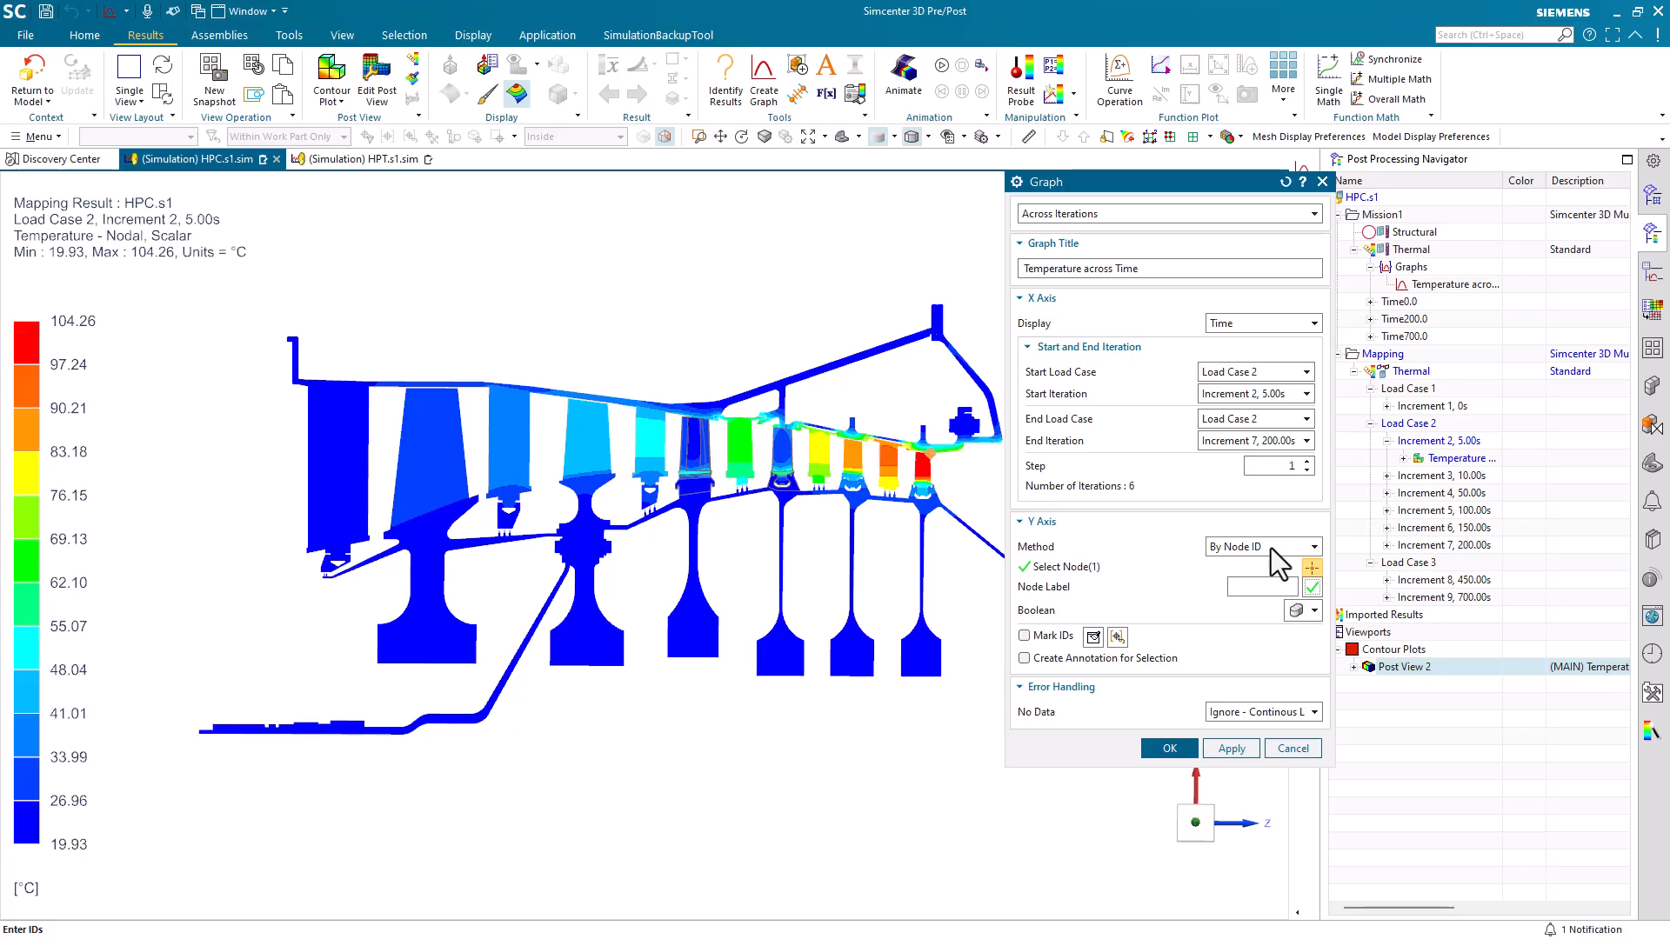
# Set the graph range from Load Case 1 to Load Case 3, Increment 9 at 700.00 s, and plot it in the HPC viewport
pyautogui.click(1245, 373)
pyautogui.click(1241, 390)
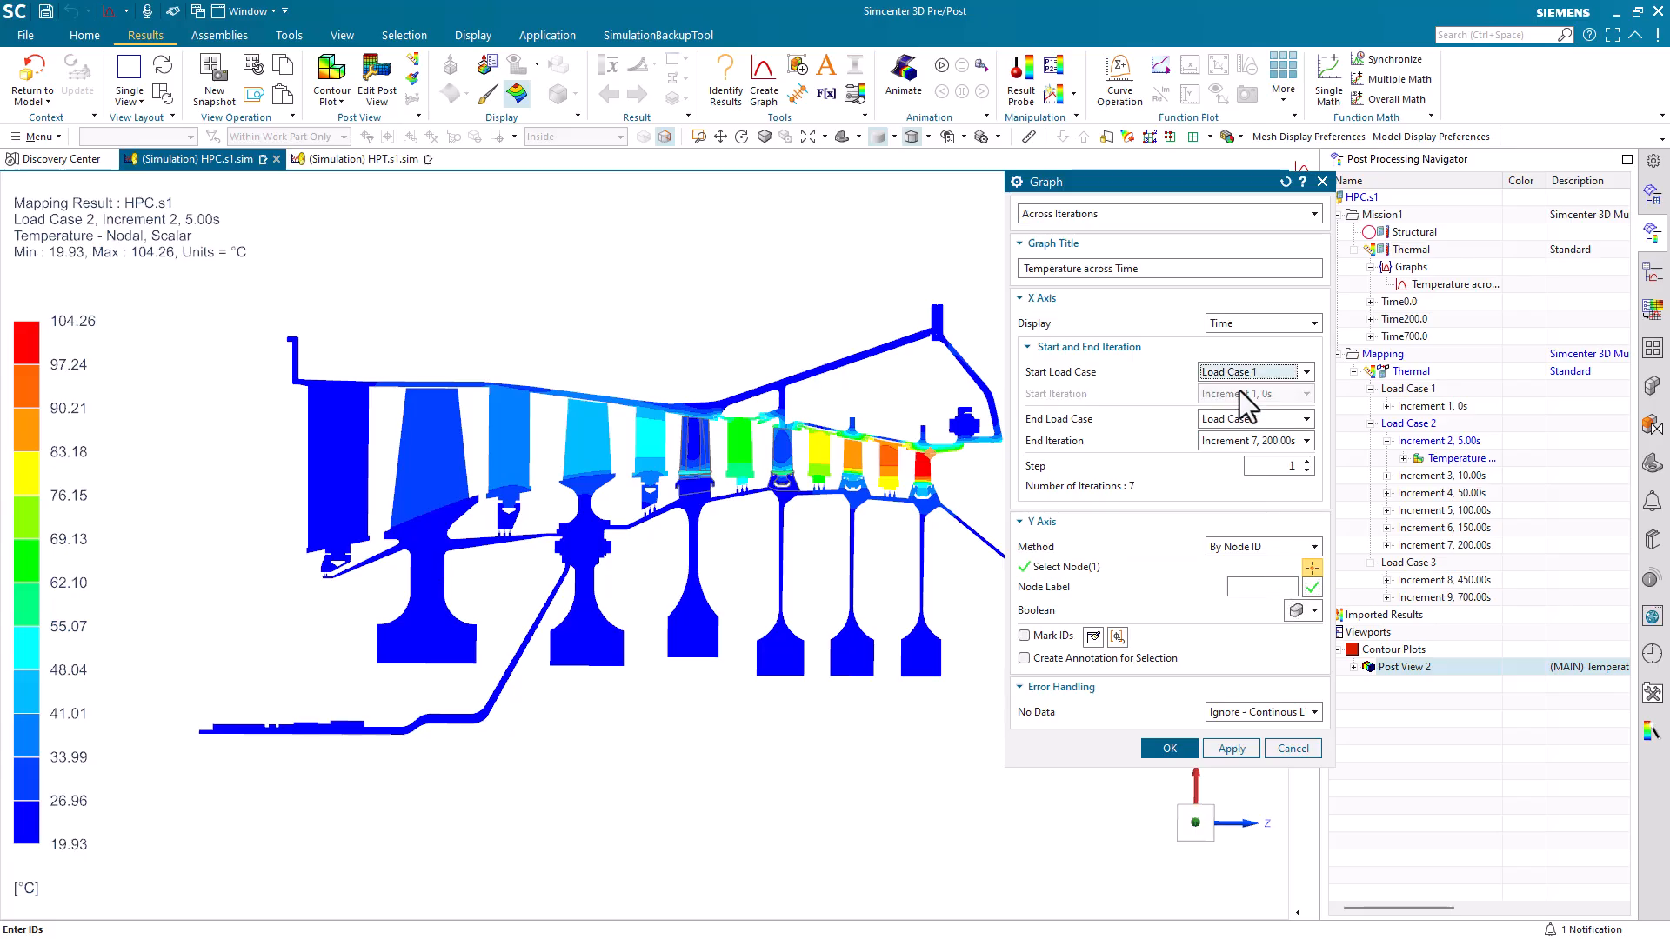
pyautogui.click(1251, 442)
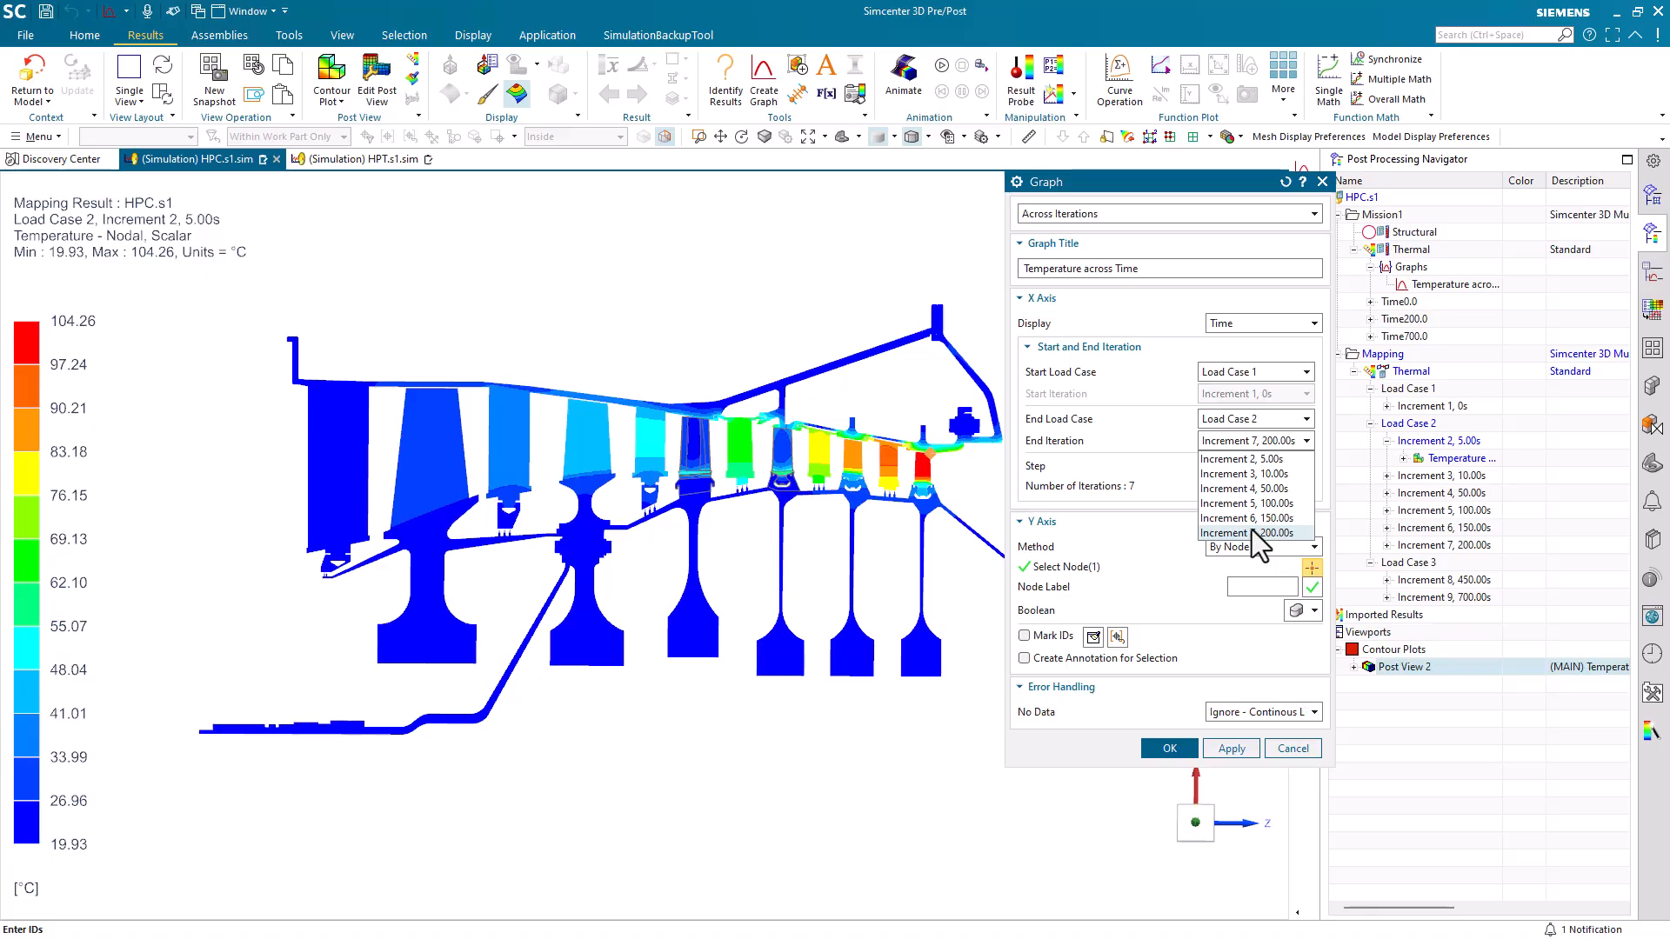
pyautogui.click(1241, 425)
pyautogui.click(1240, 468)
pyautogui.click(1255, 442)
pyautogui.click(1250, 470)
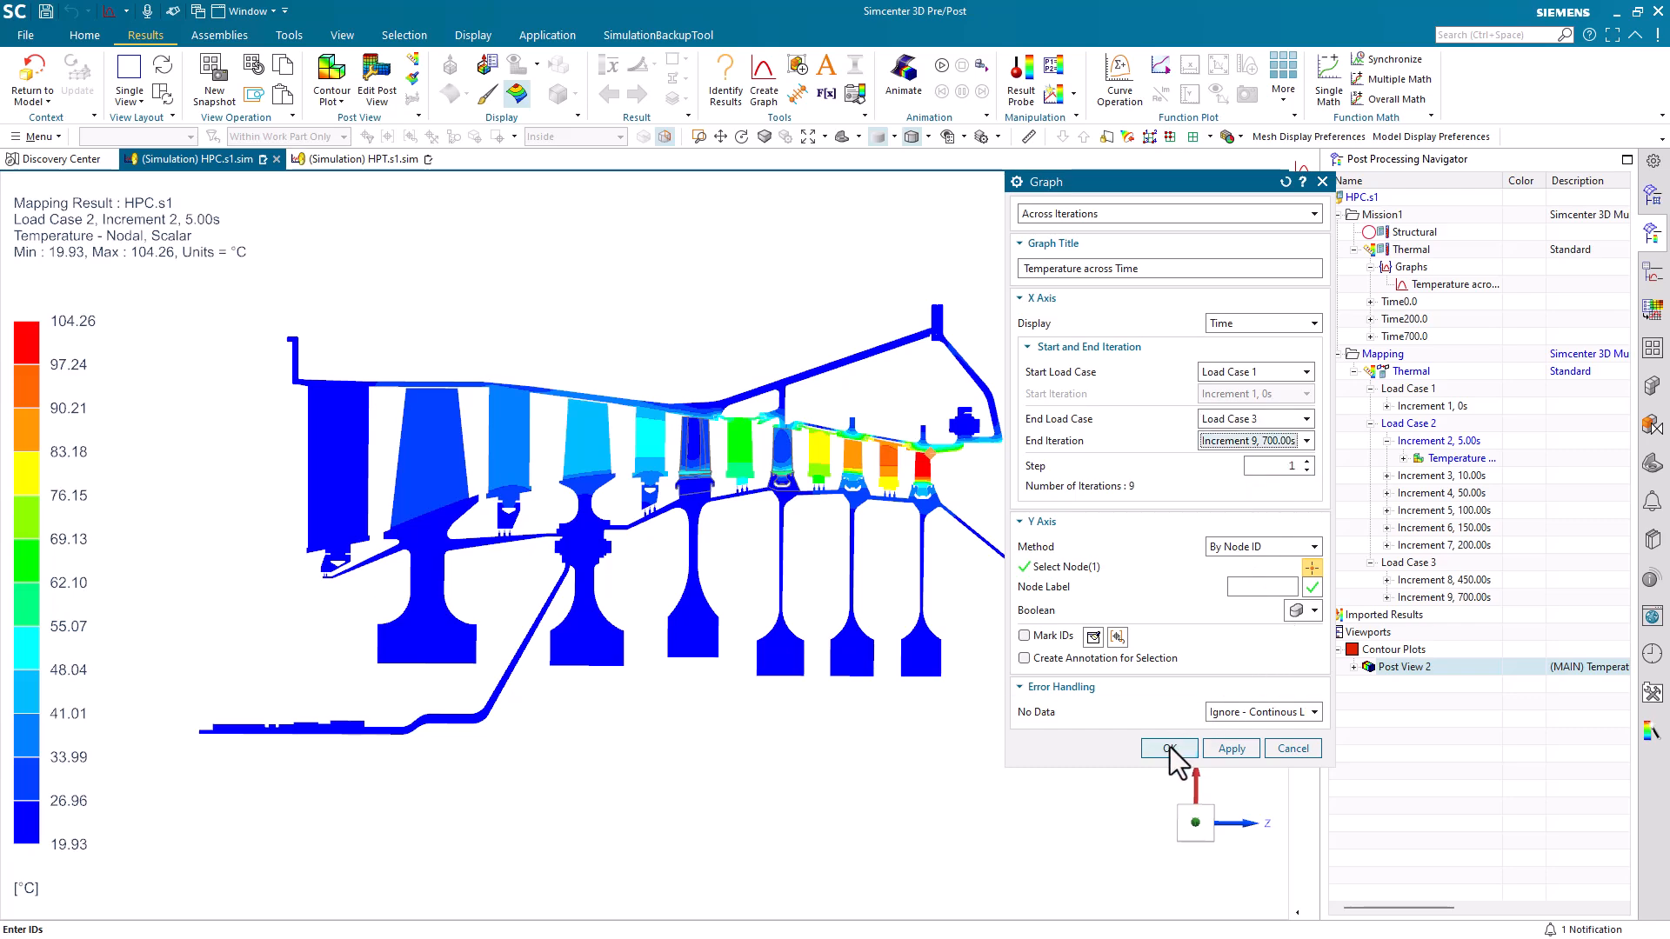
pyautogui.click(1170, 750)
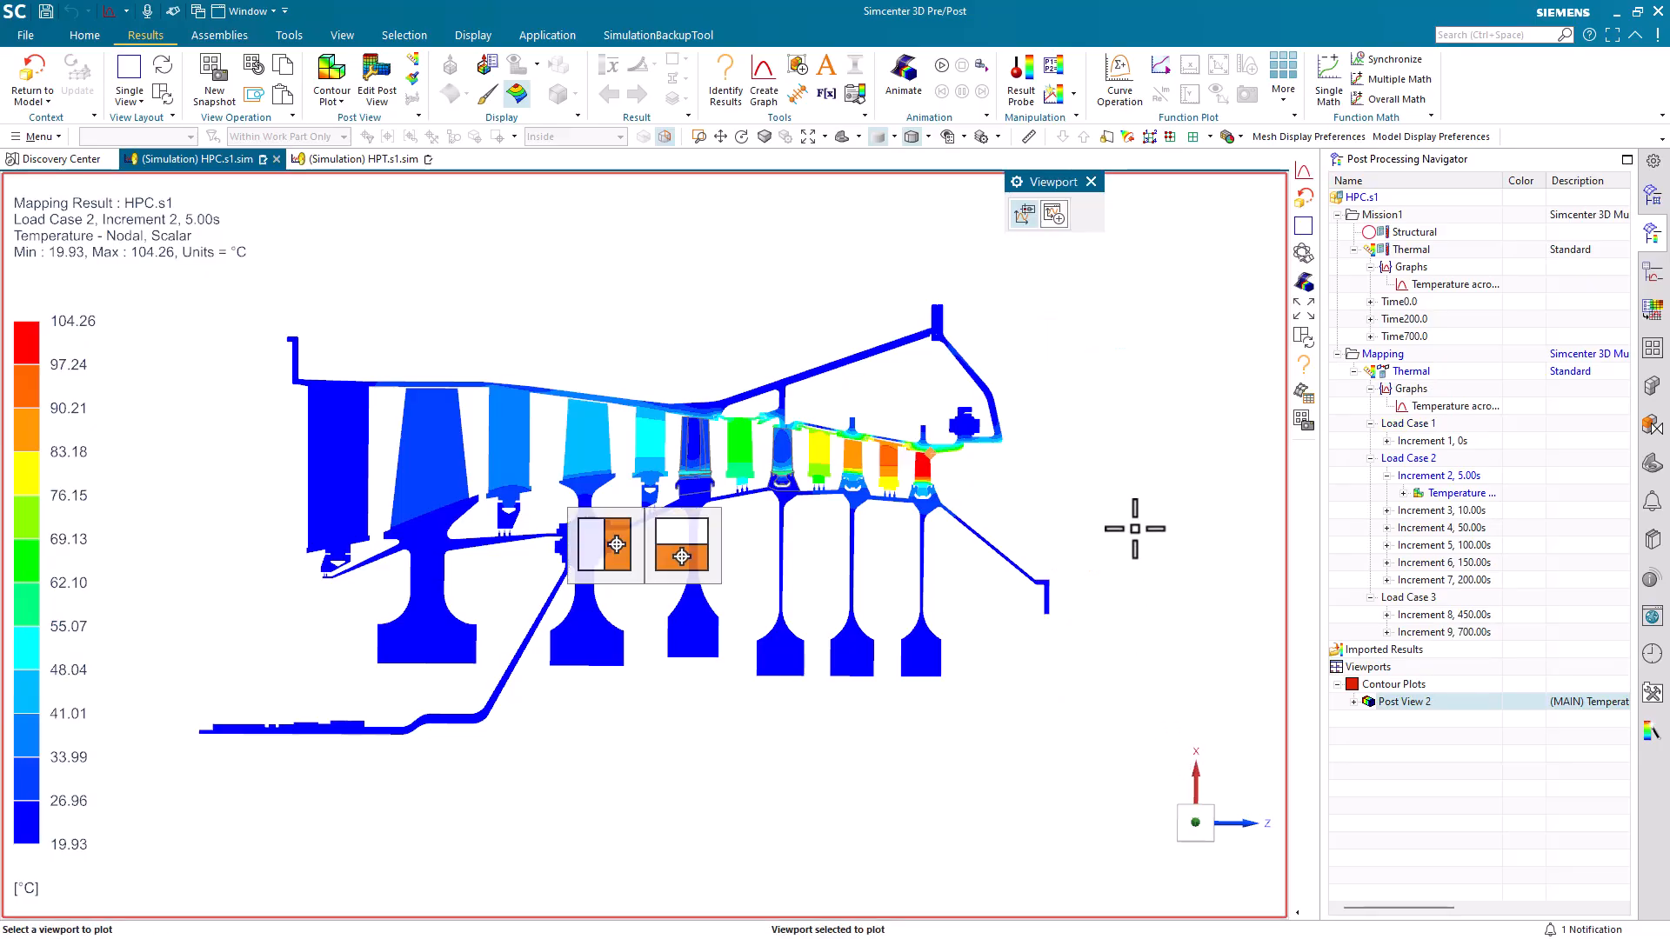
pyautogui.click(1134, 528)
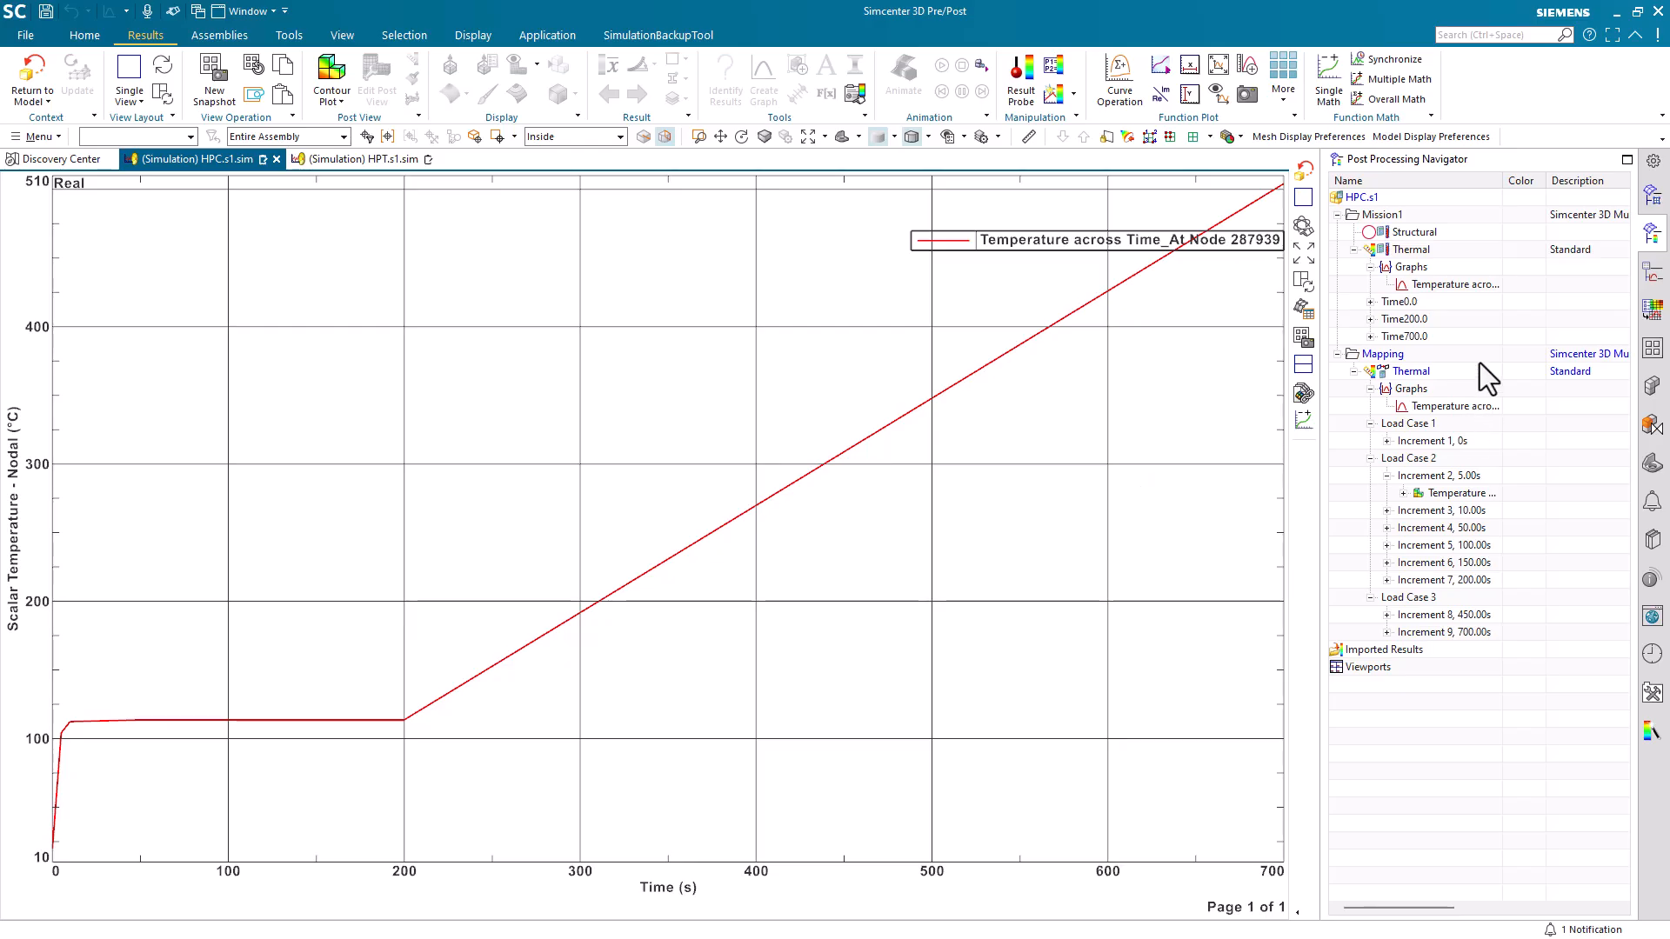
# Overlay the Mission1 thermal temperature graph for node 287939 on the plotted Mapping graph
pyautogui.rightClick(1459, 290)
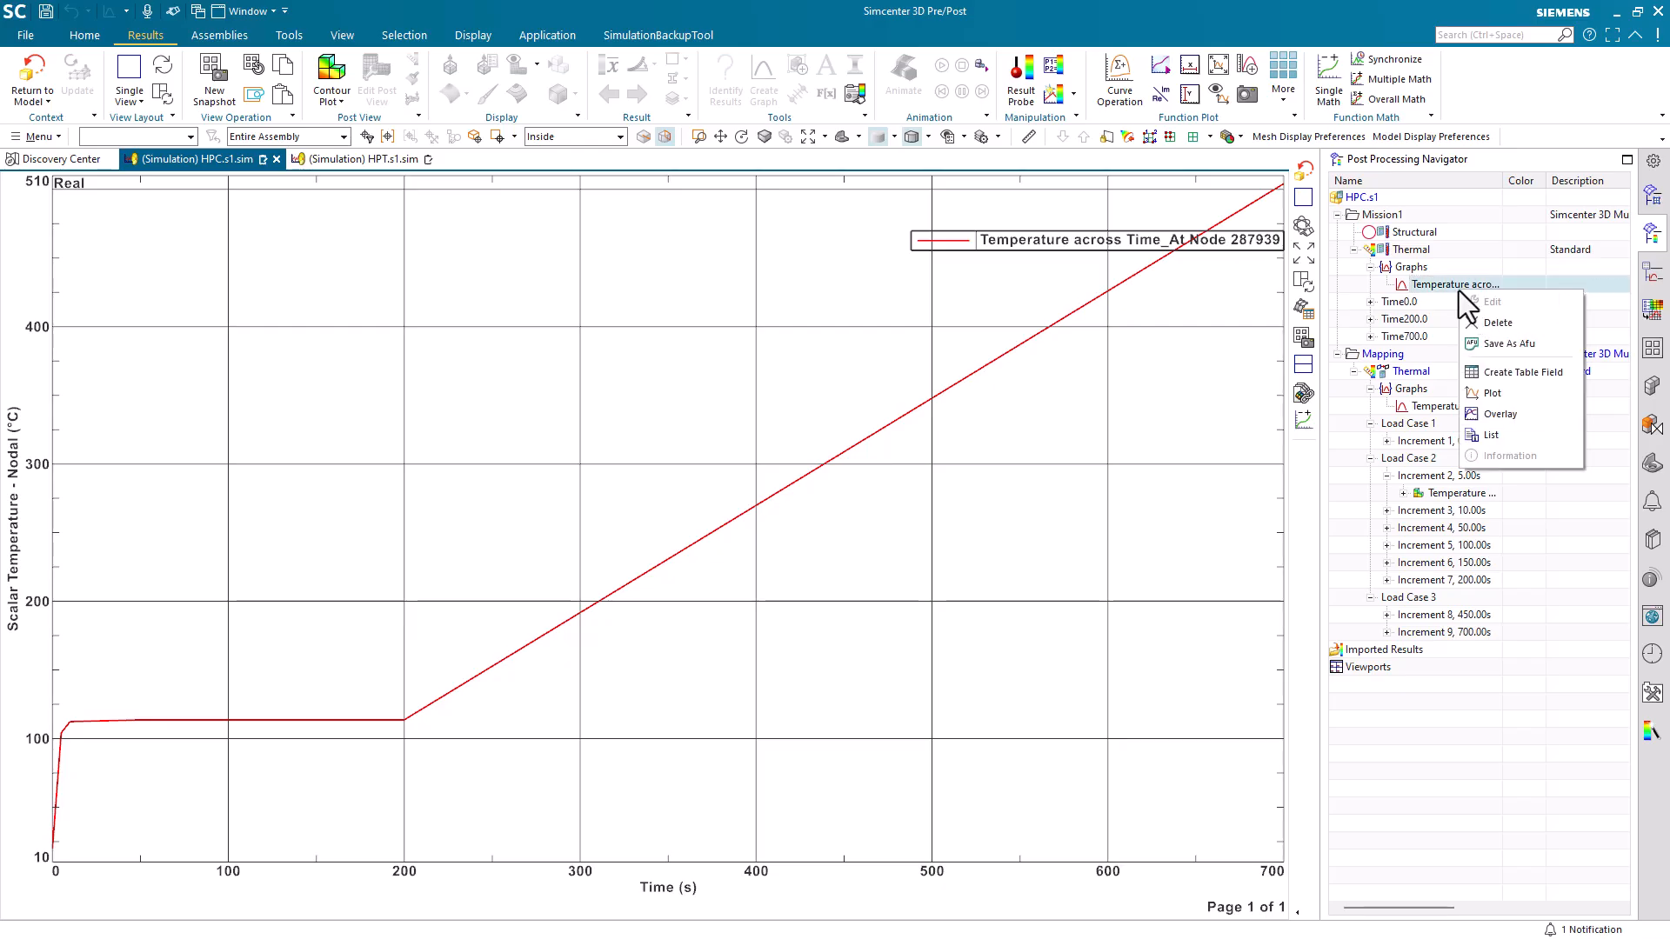
pyautogui.click(1521, 414)
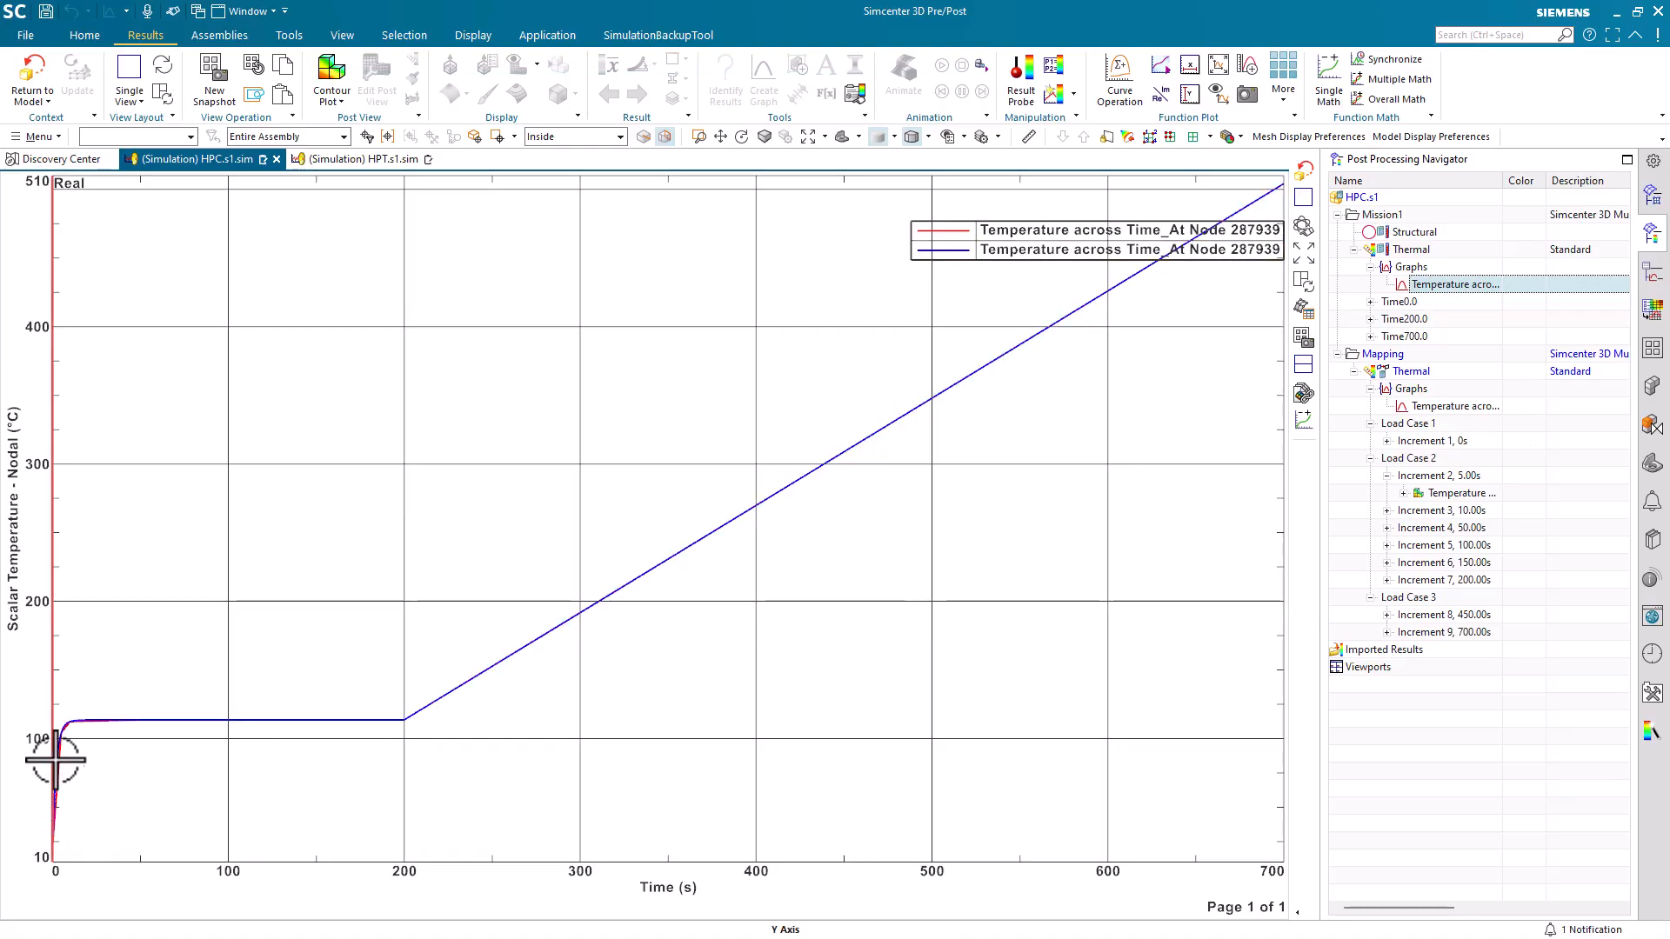
# Examine how closely the Mission1 and Mapping temperature curves match, especially in the initial transient and across the full time range
pyautogui.scroll(3, 49, 765)
pyautogui.scroll(4, 67, 708)
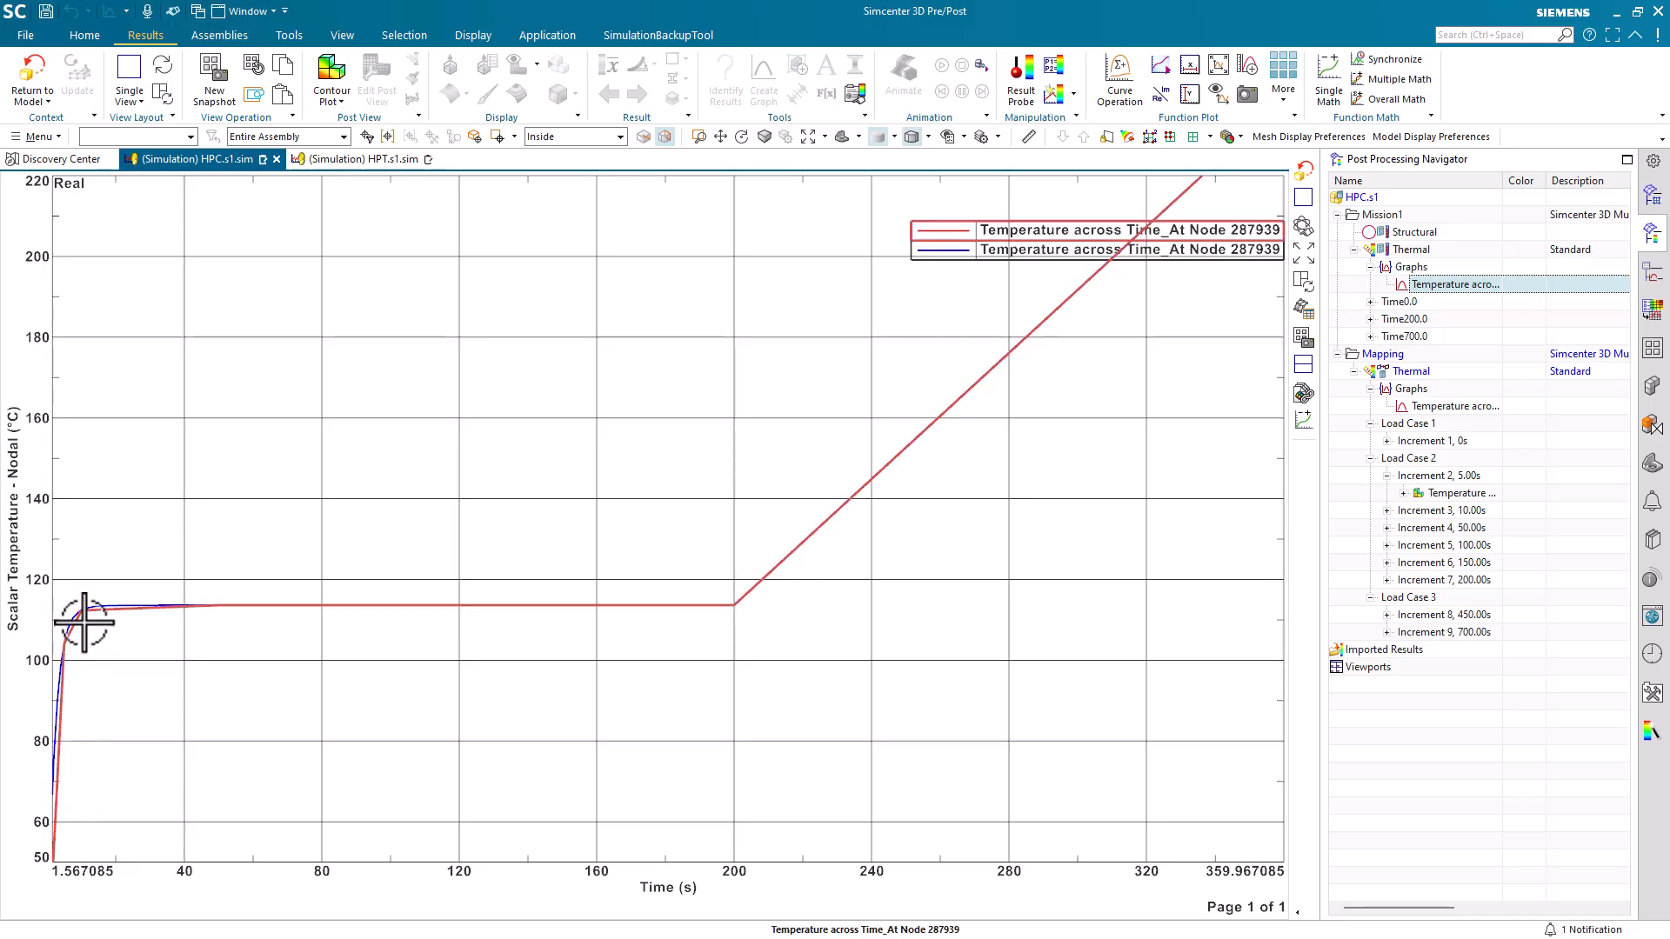
pyautogui.scroll(-4, 564, 684)
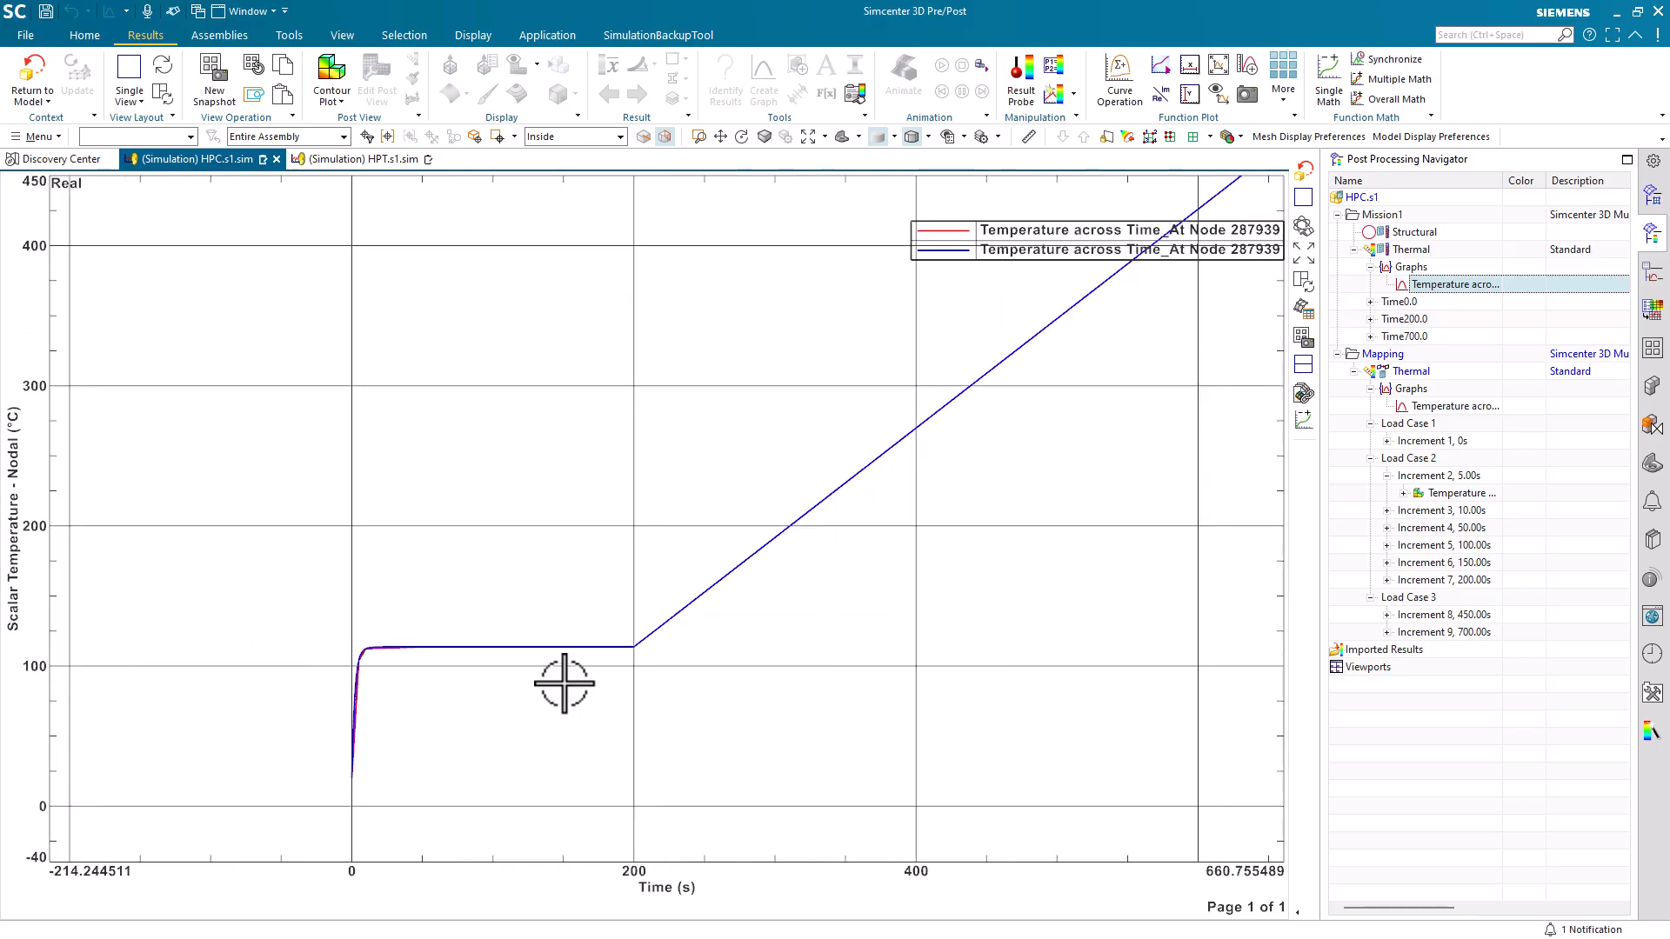
pyautogui.scroll(4, 421, 664)
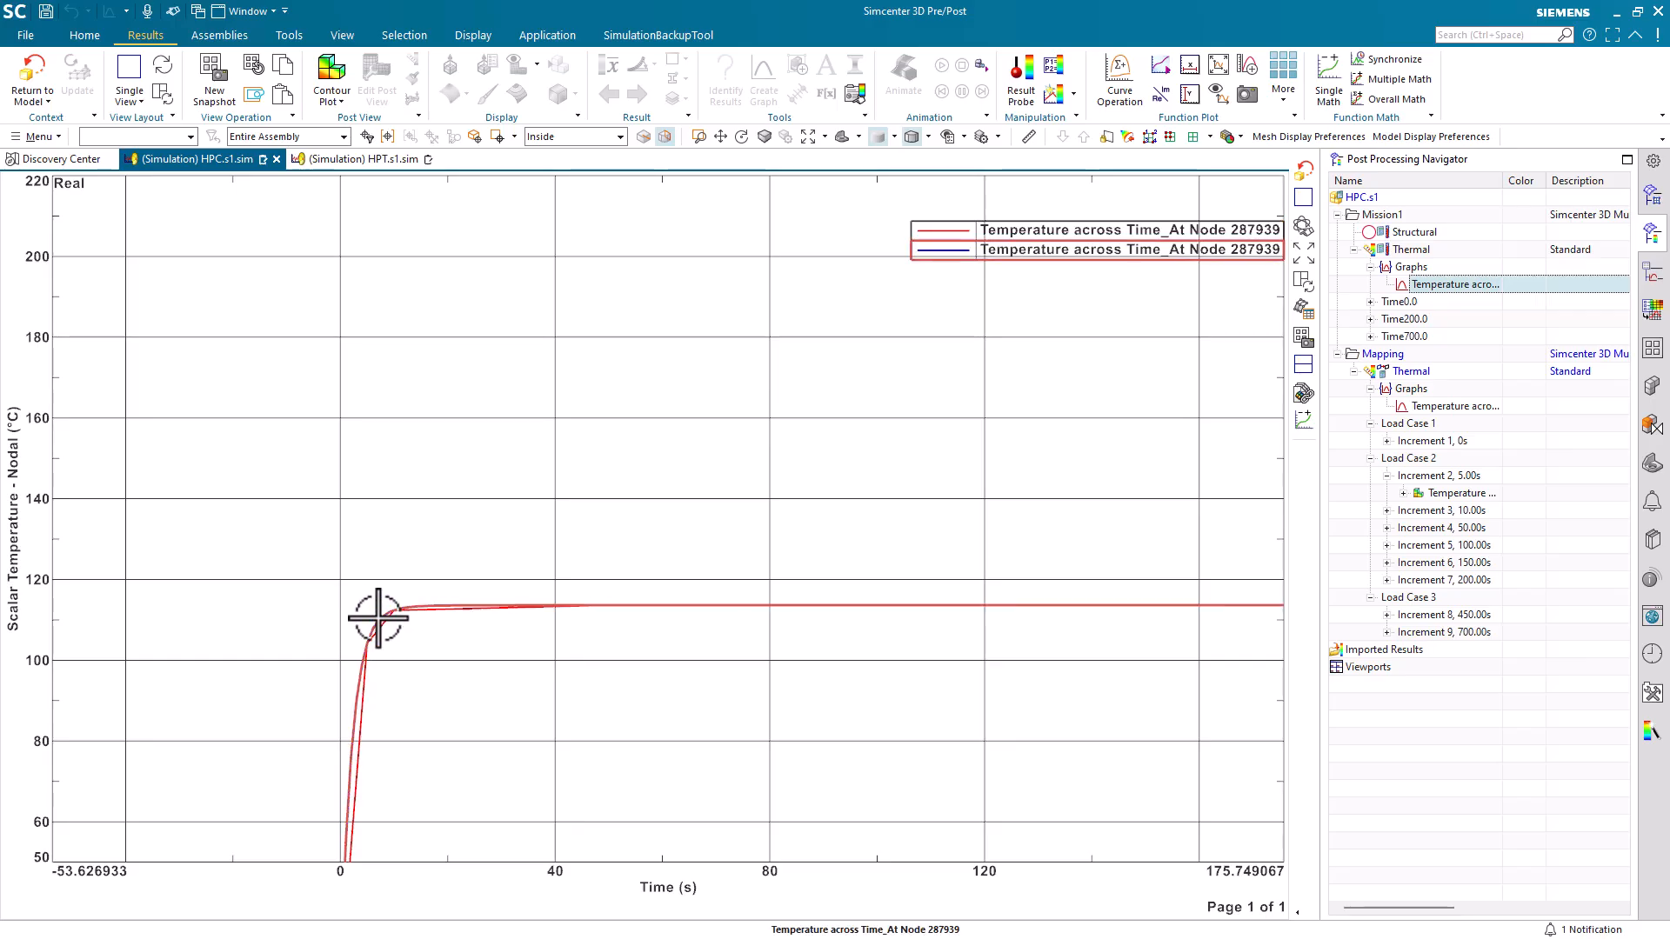
pyautogui.scroll(2, 384, 635)
pyautogui.scroll(1, 376, 631)
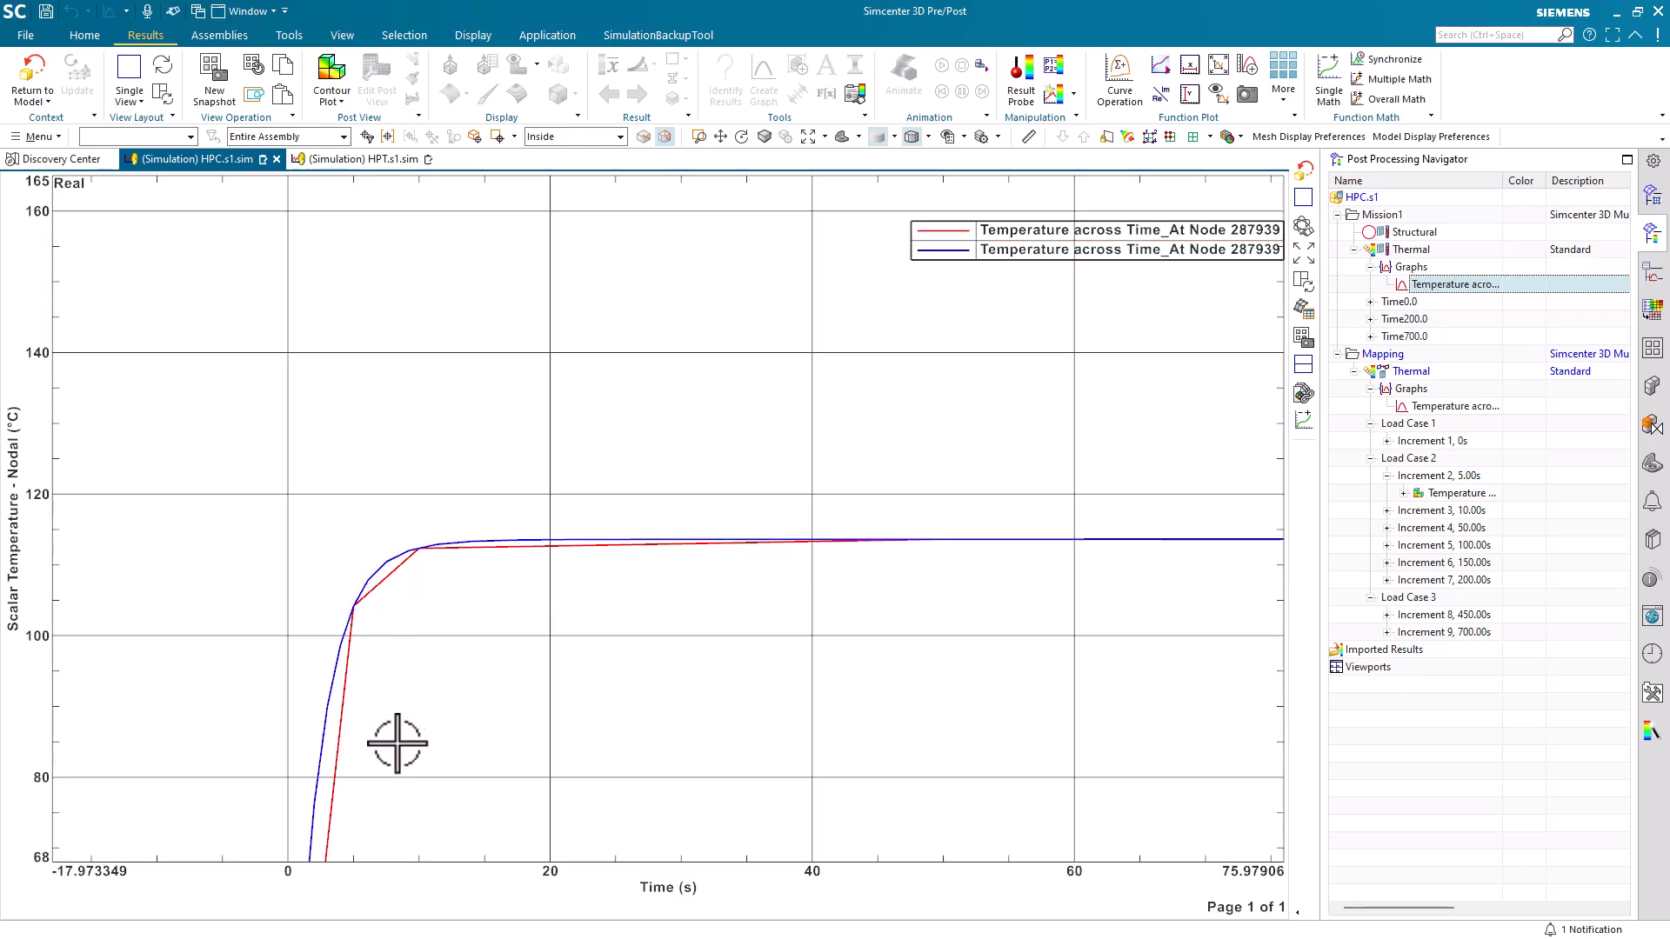
pyautogui.scroll(-5, 357, 657)
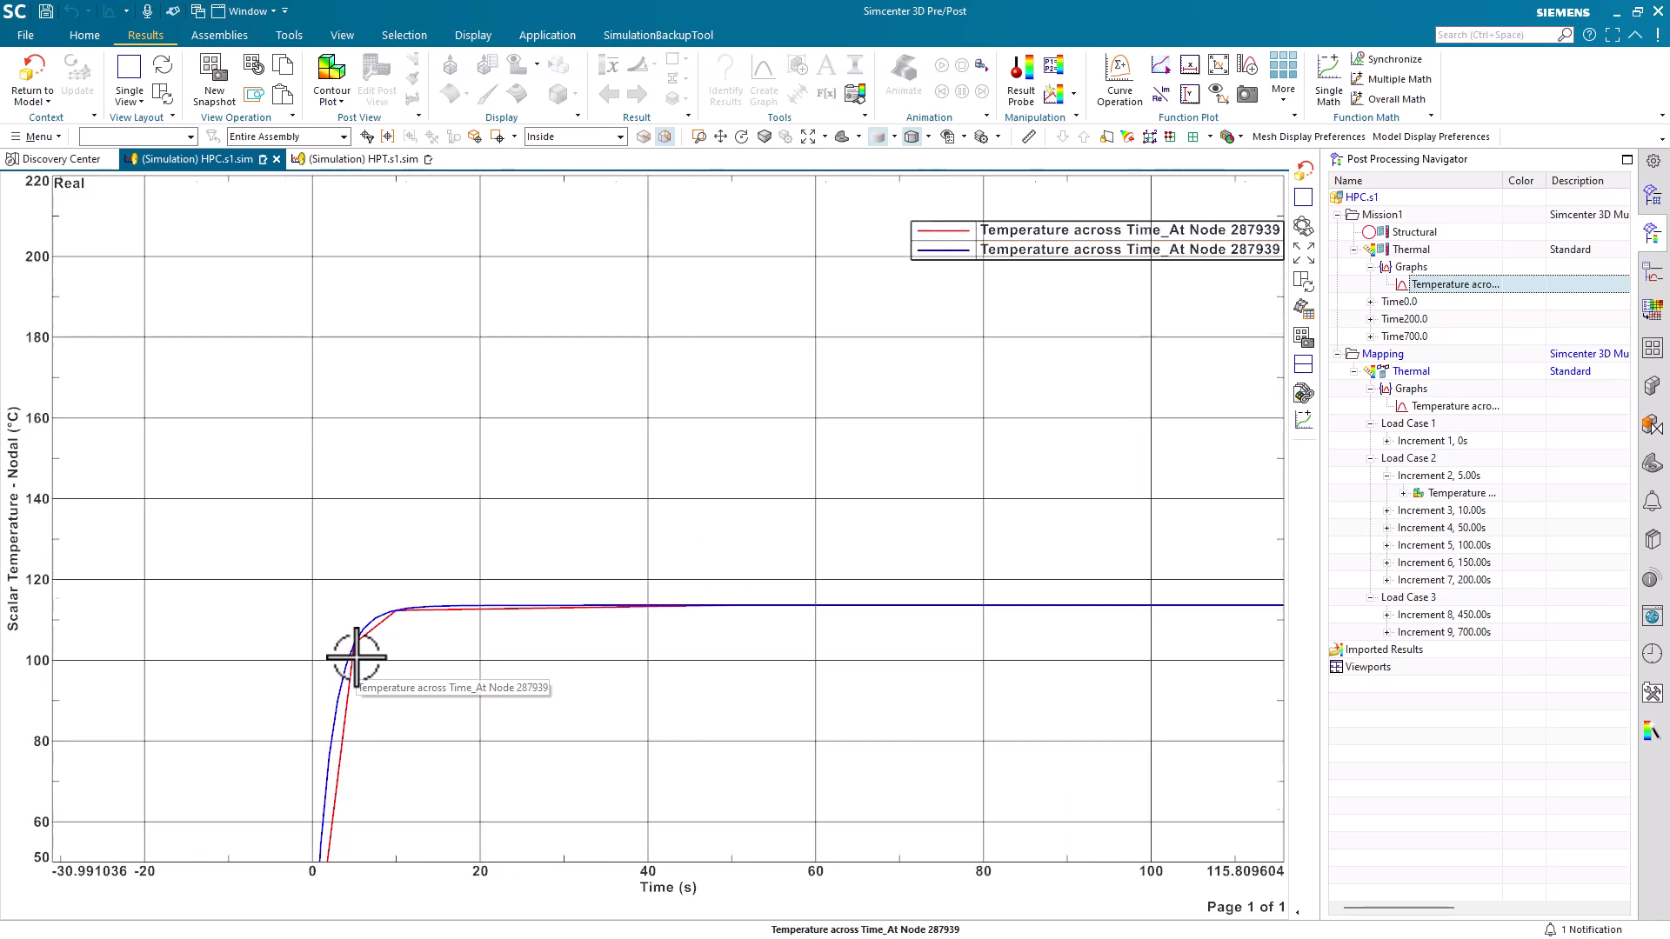
pyautogui.scroll(-4, 356, 662)
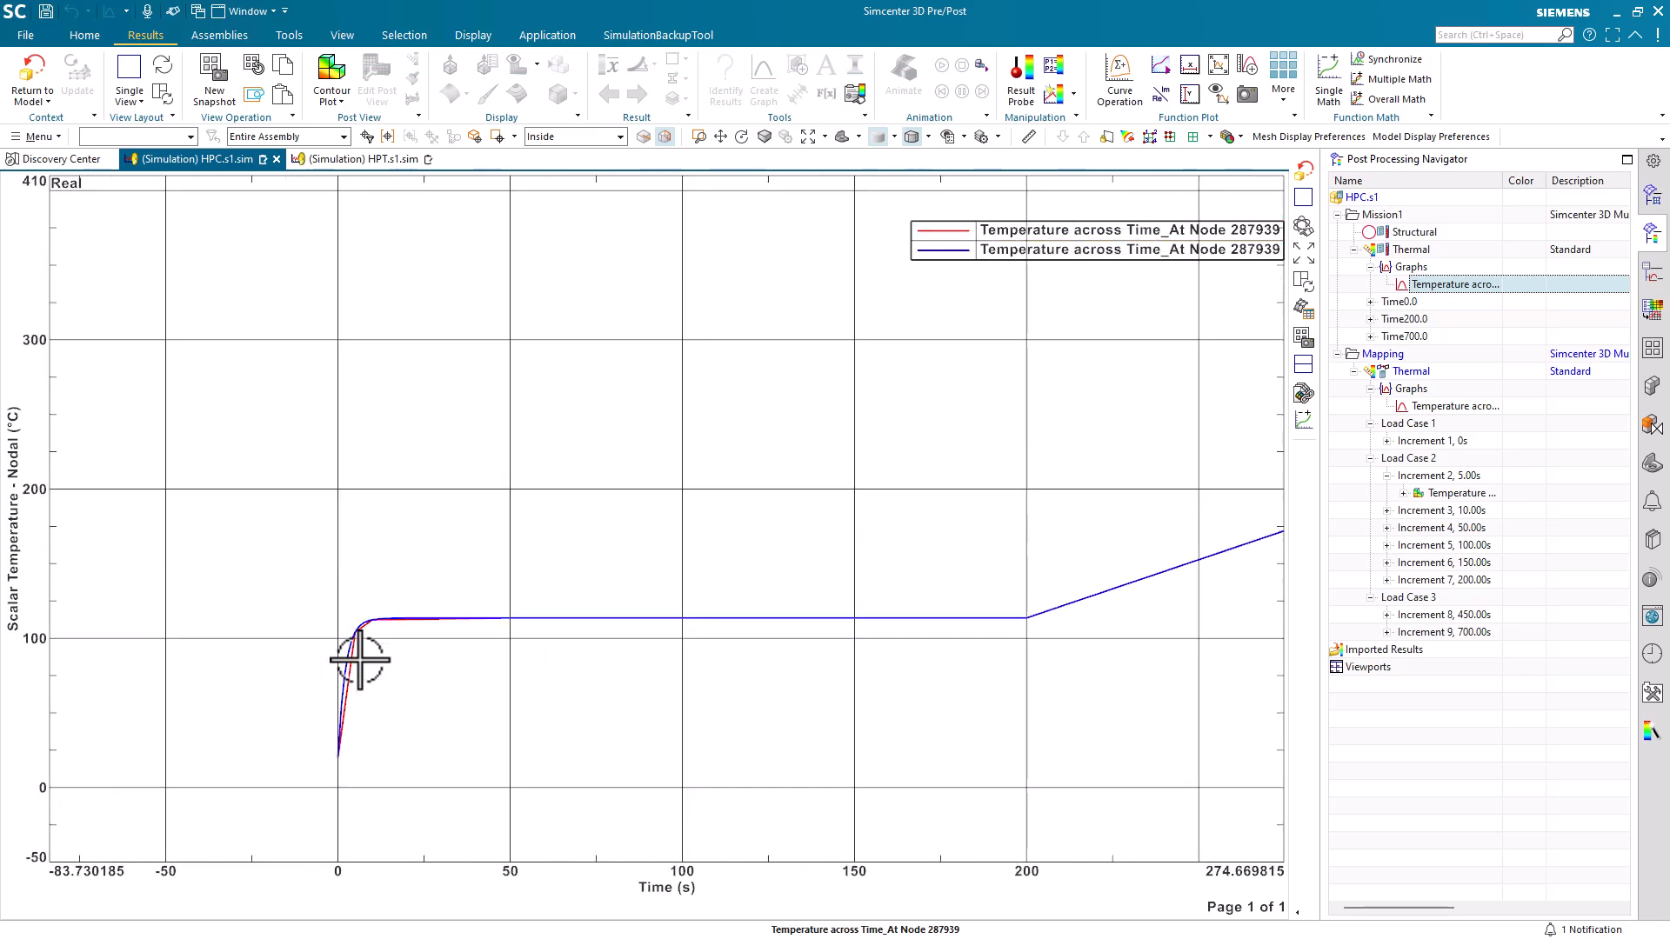
pyautogui.scroll(-1, 522, 651)
pyautogui.scroll(-1, 841, 622)
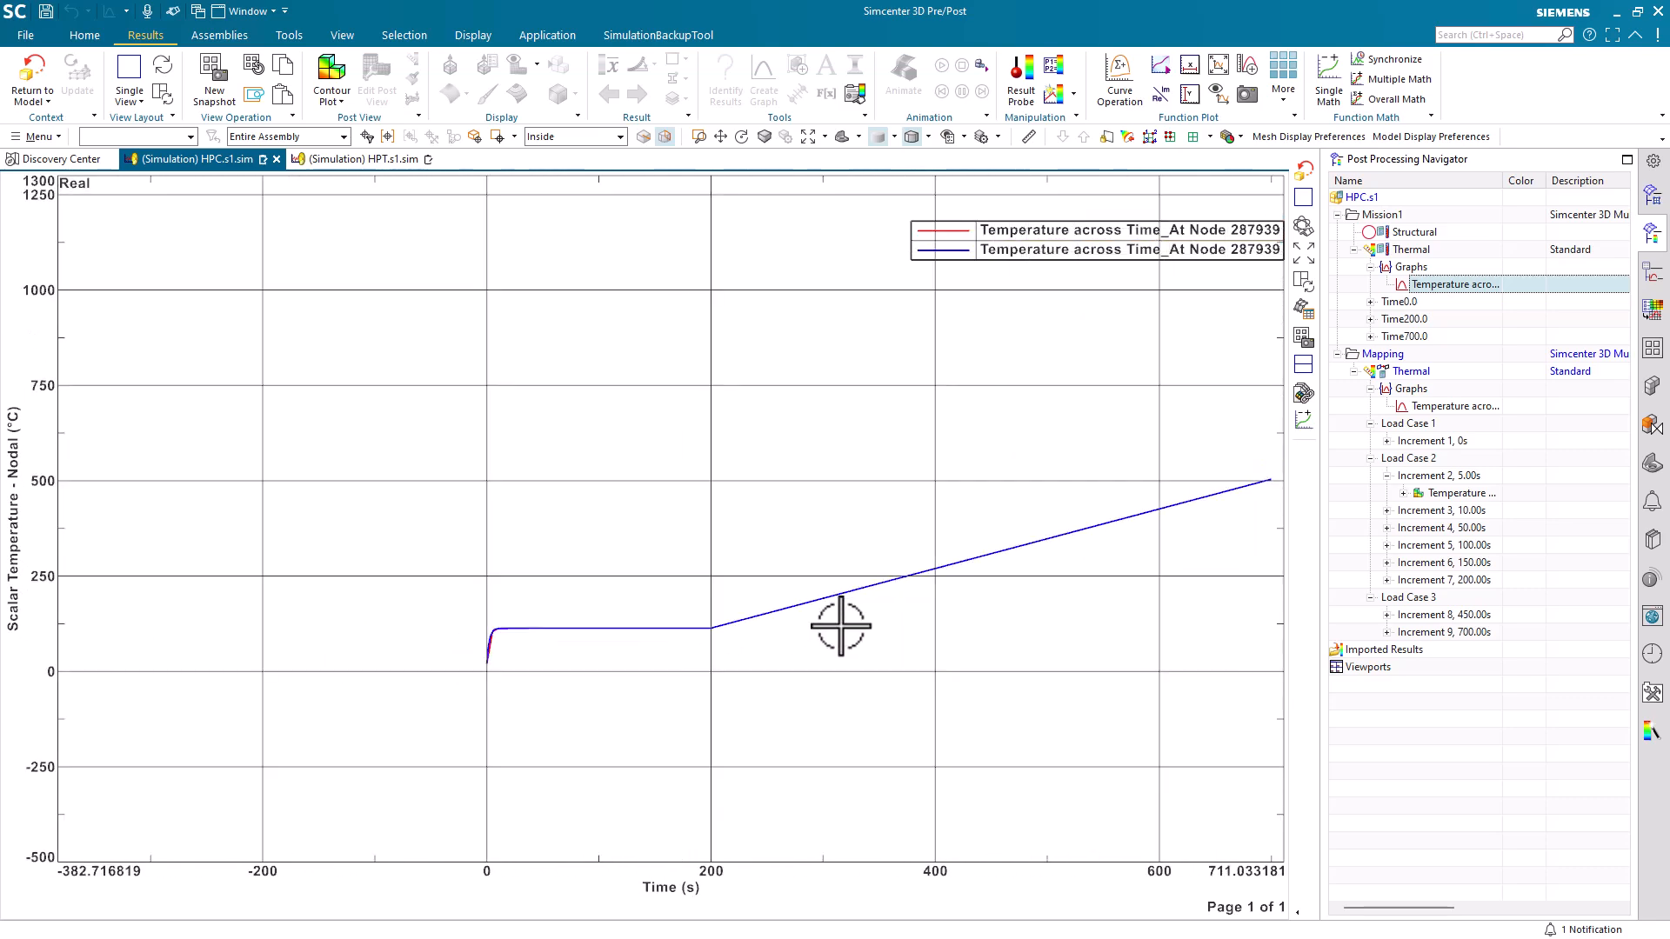
pyautogui.scroll(-2, 839, 623)
pyautogui.scroll(1, 1076, 593)
pyautogui.scroll(1, 1076, 593)
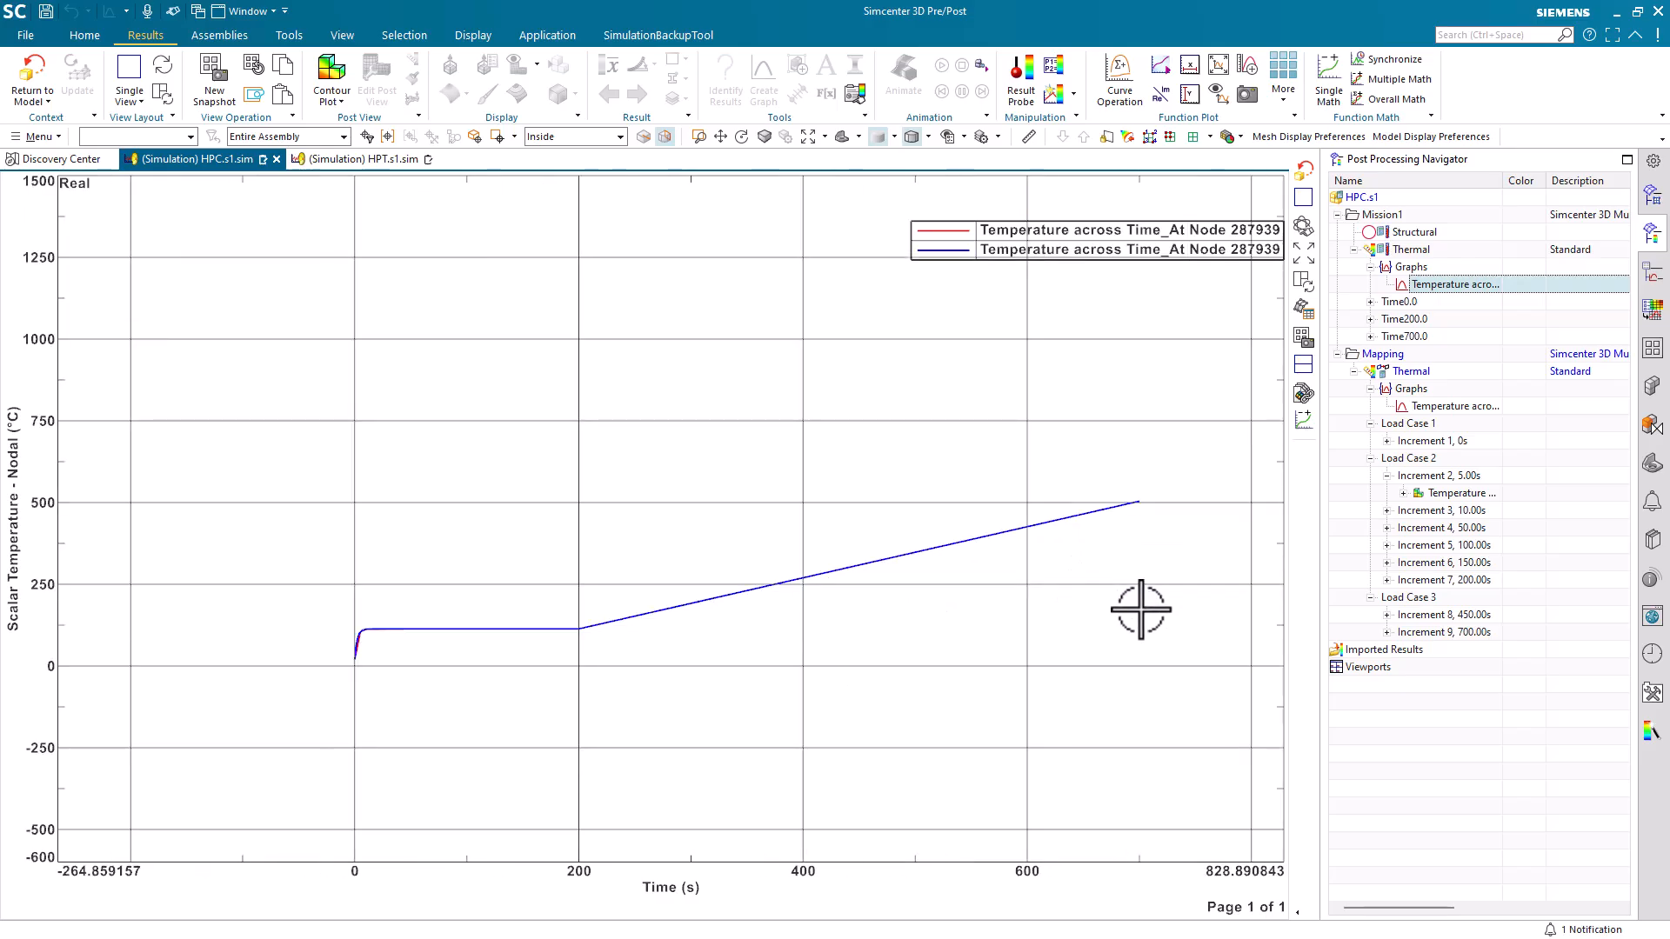
# Return to the model, switch to the HPT simulation, and expand all three load cases of its Mapping thermal results
pyautogui.click(45, 71)
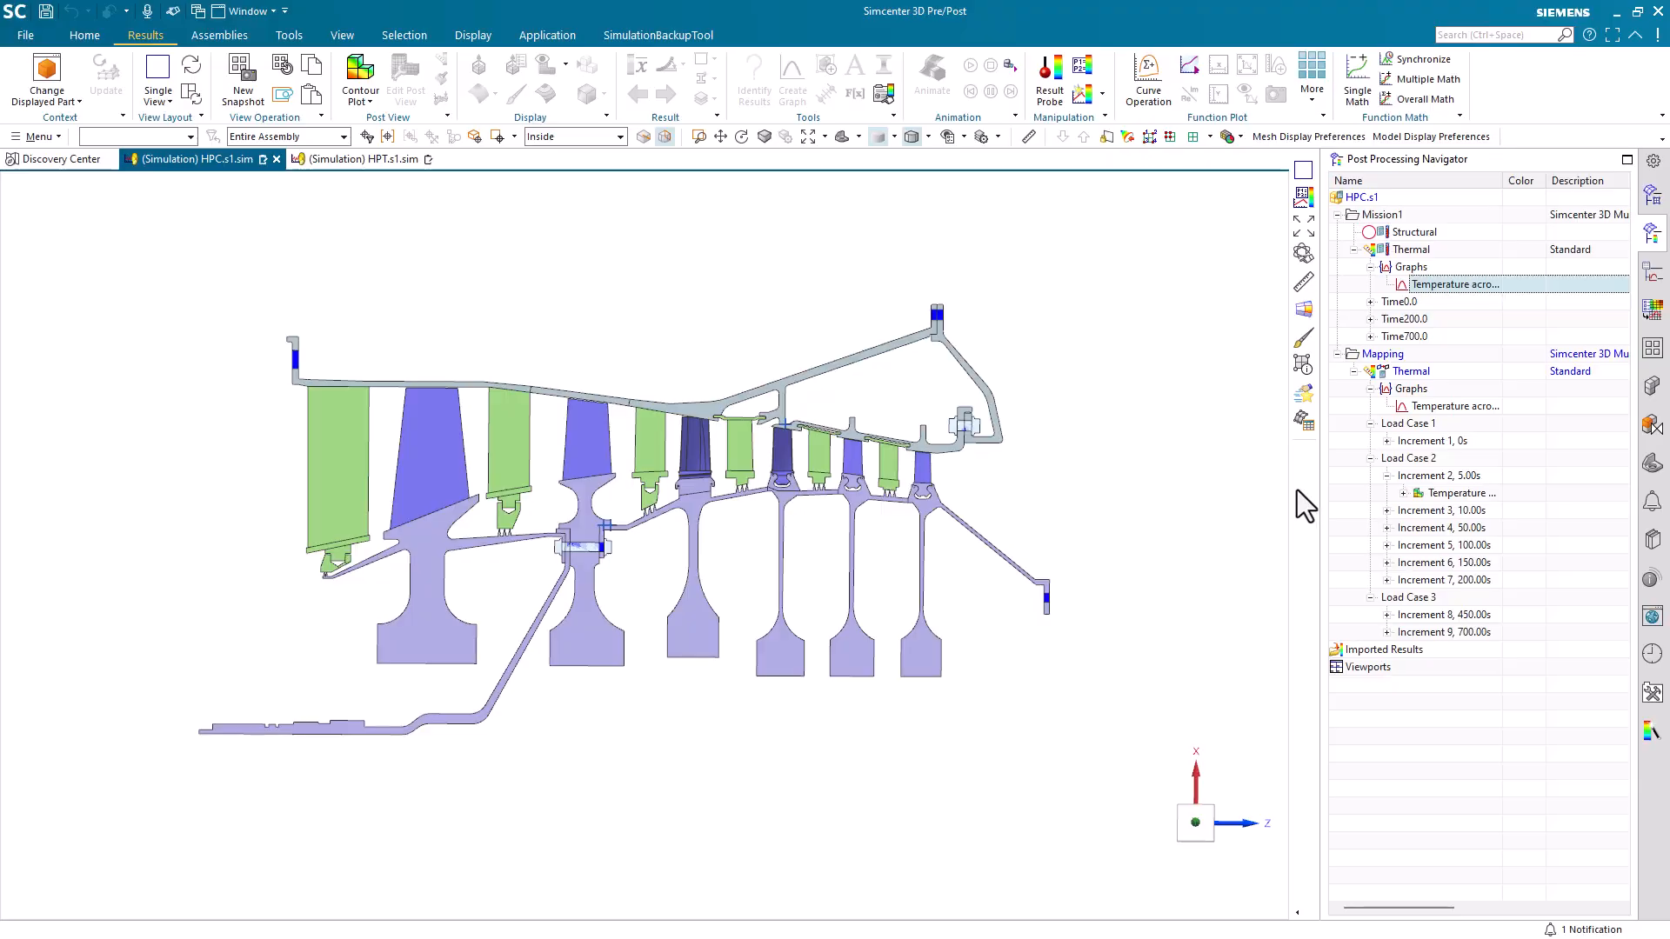
pyautogui.click(357, 164)
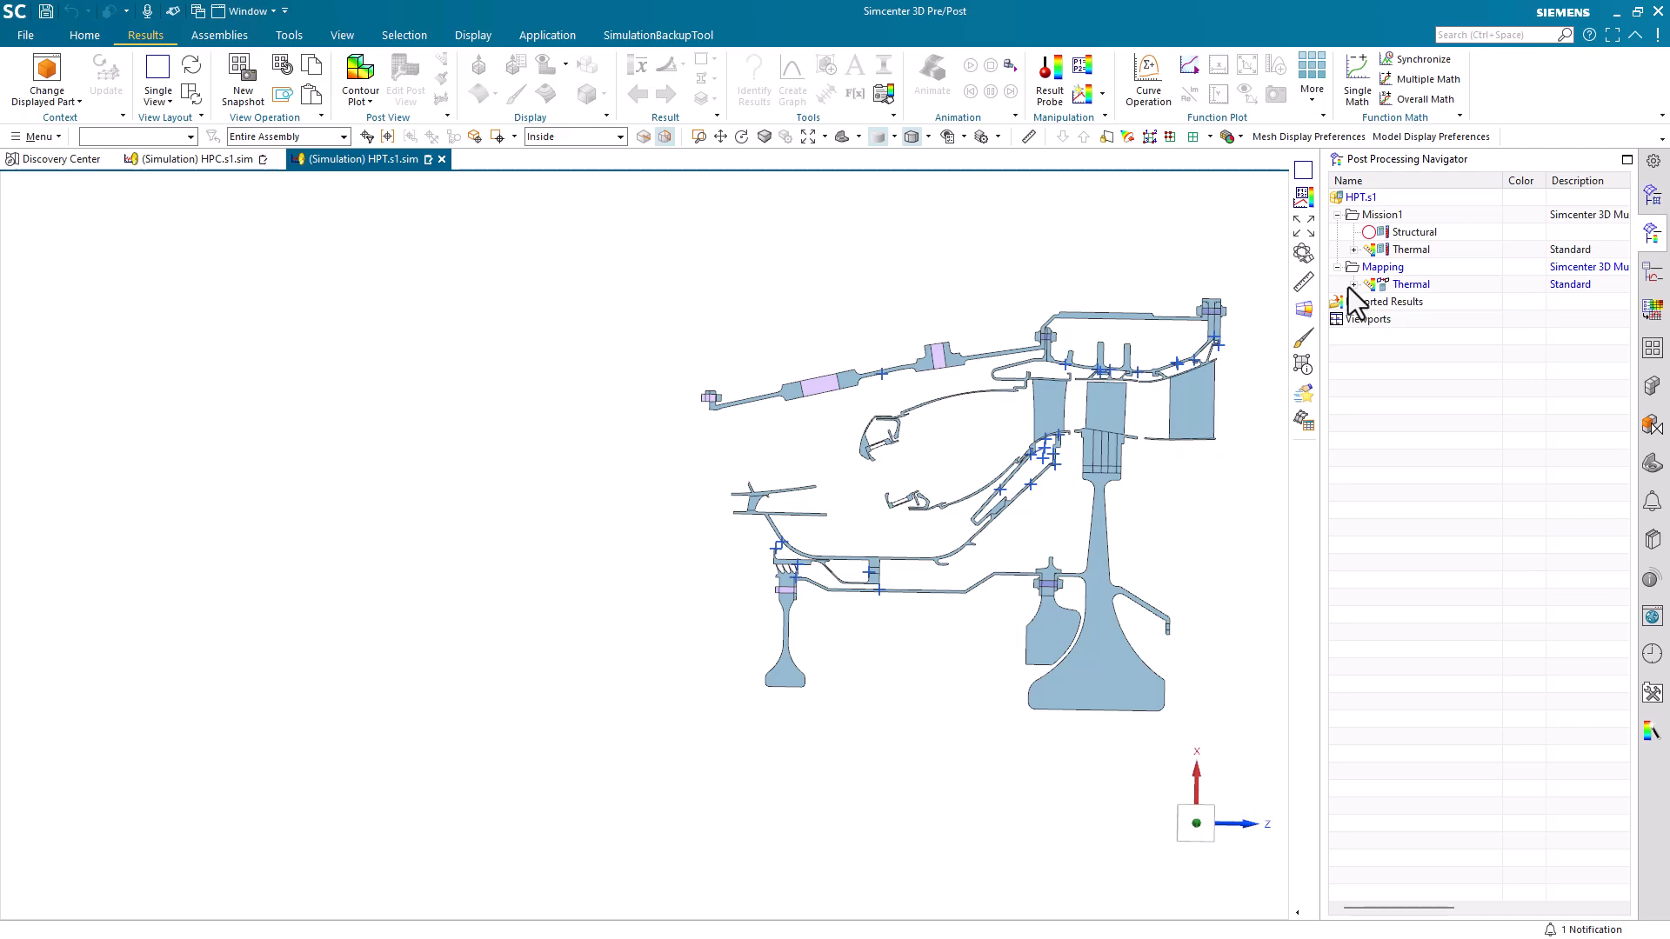
pyautogui.click(1353, 284)
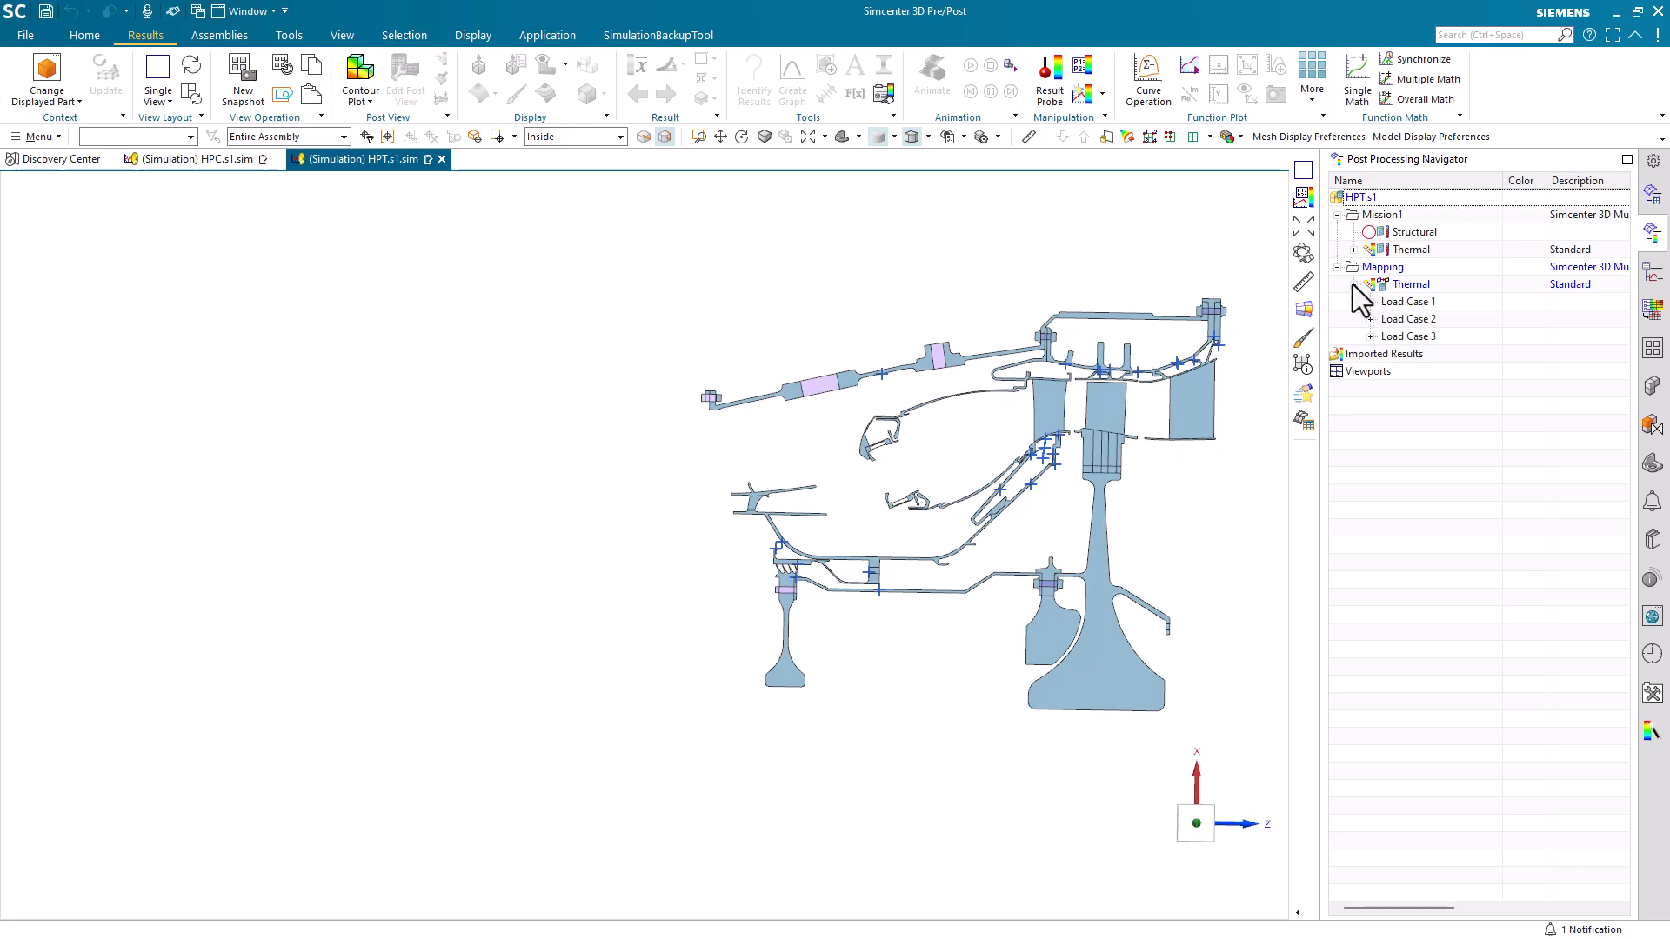
pyautogui.click(1405, 320)
pyautogui.click(1404, 336)
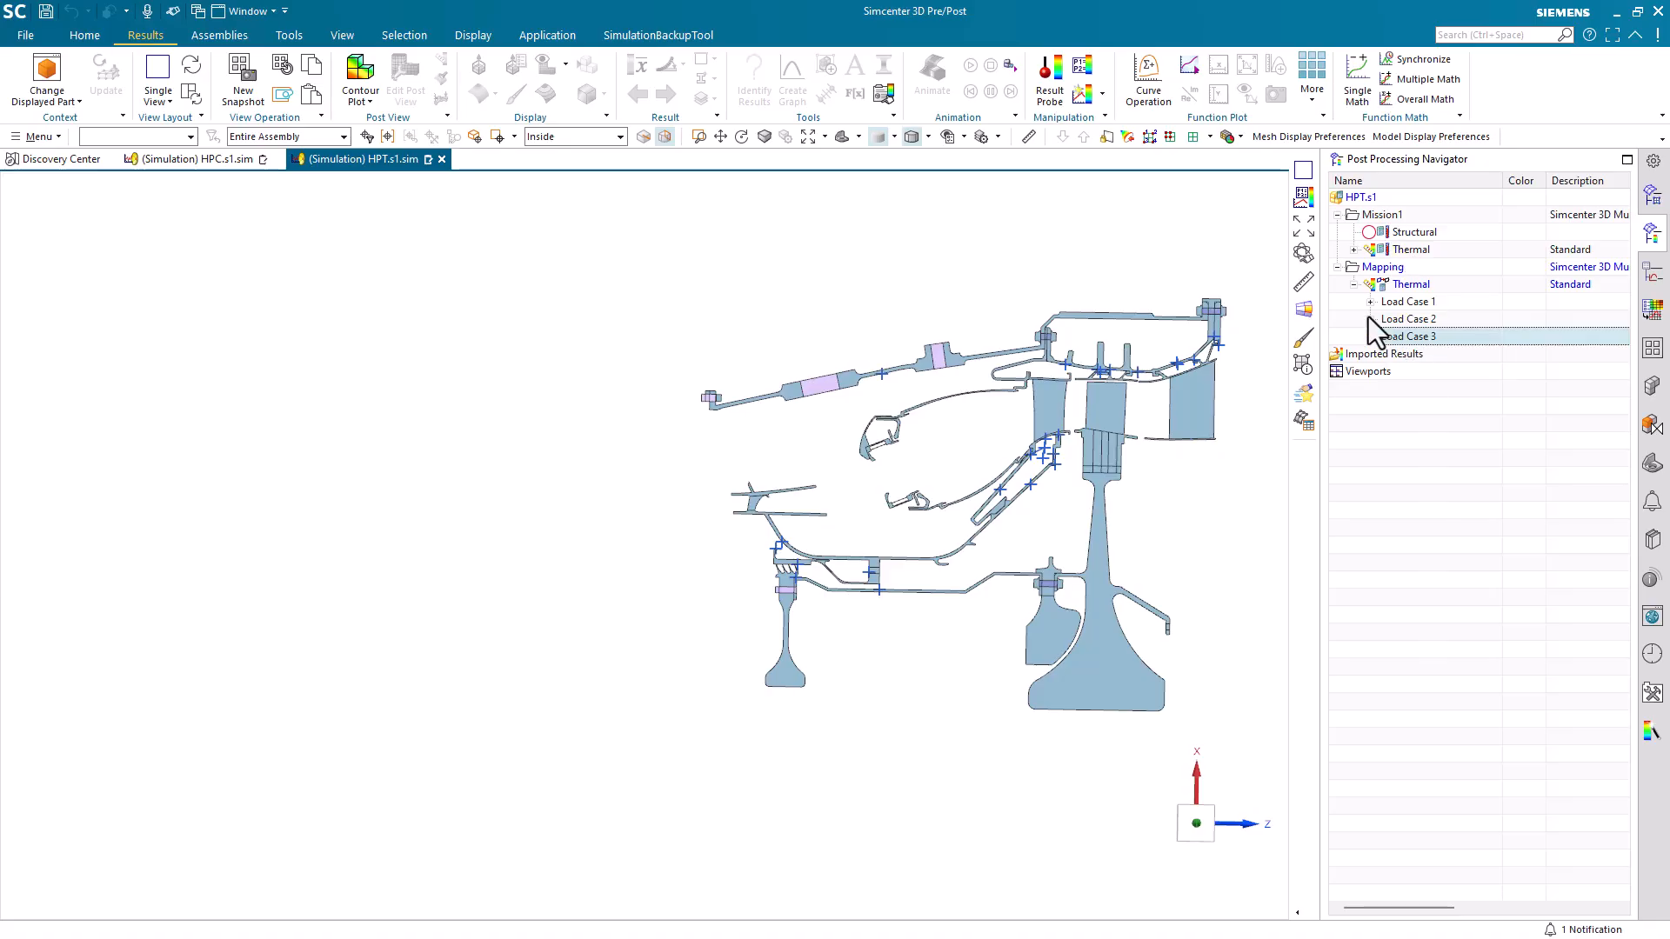
pyautogui.click(1371, 301)
pyautogui.click(1370, 337)
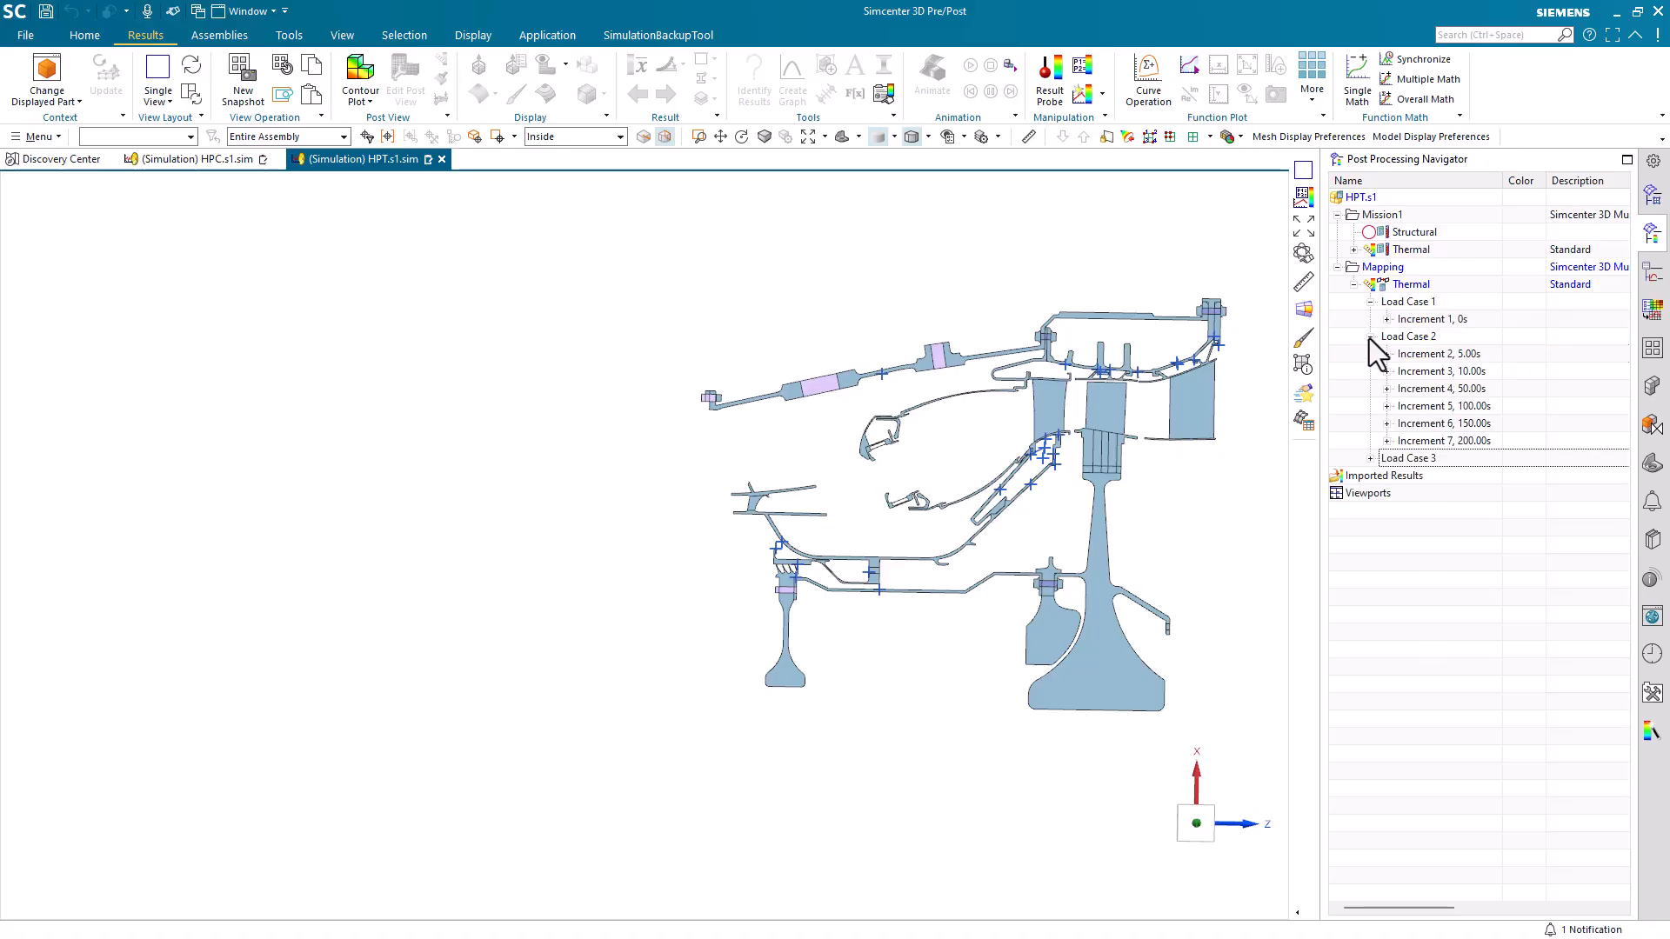
pyautogui.click(1371, 458)
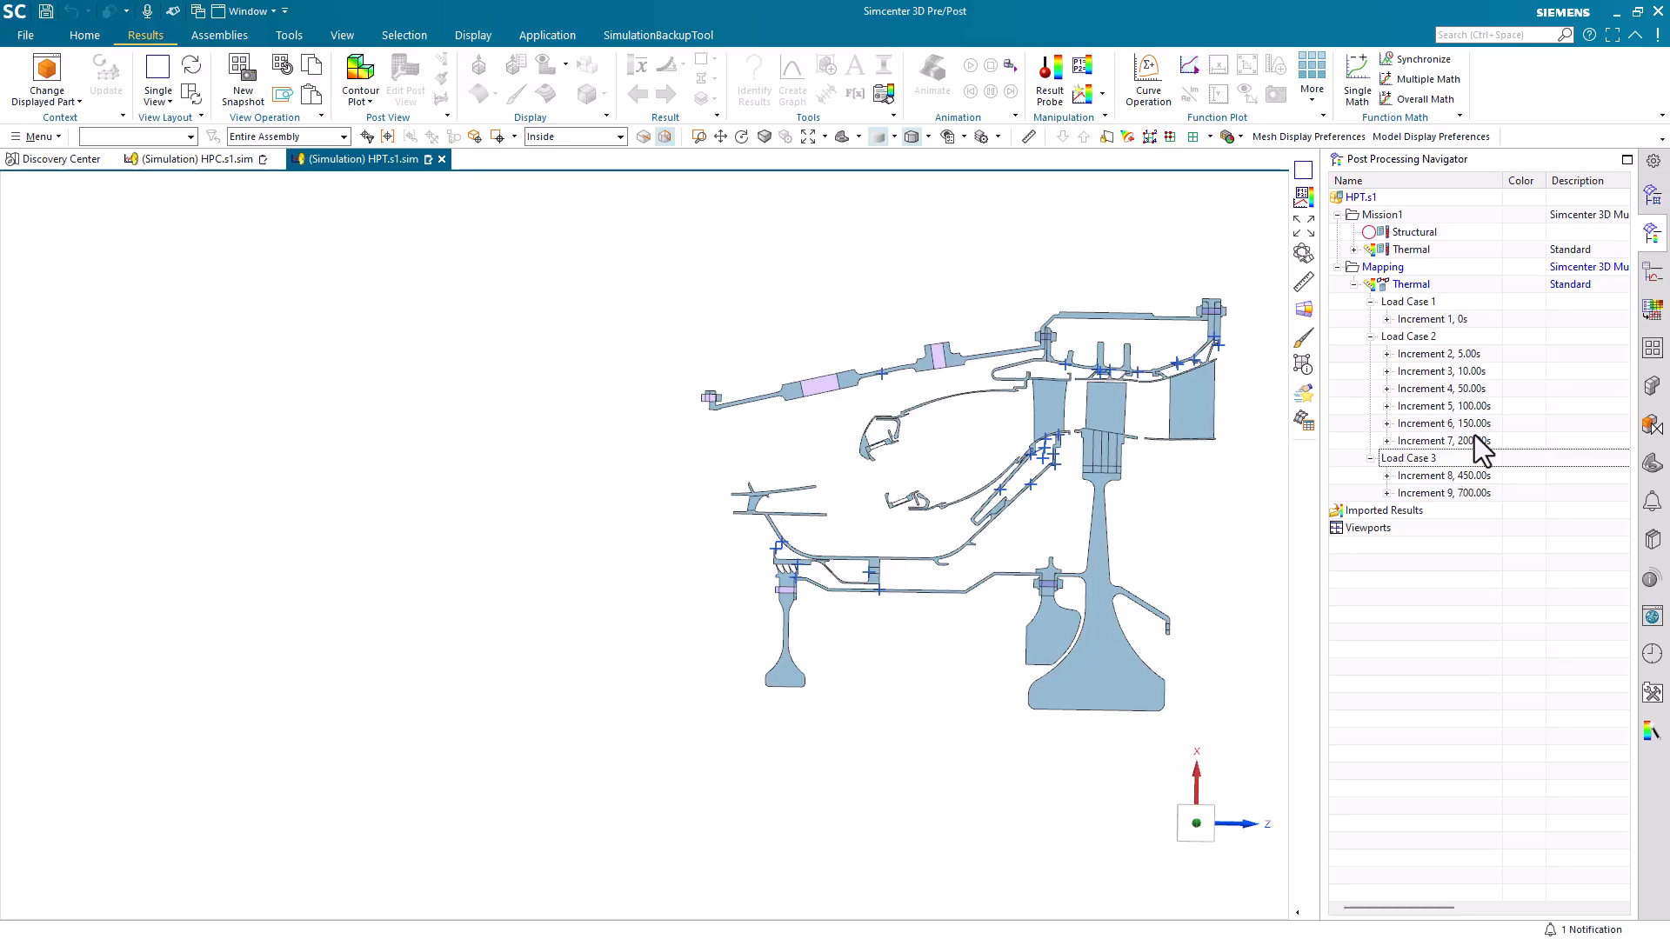
# Plot the HPT Mapping nodal temperature for Load Case 2, Increment 2 at 5.00 s
pyautogui.click(1449, 357)
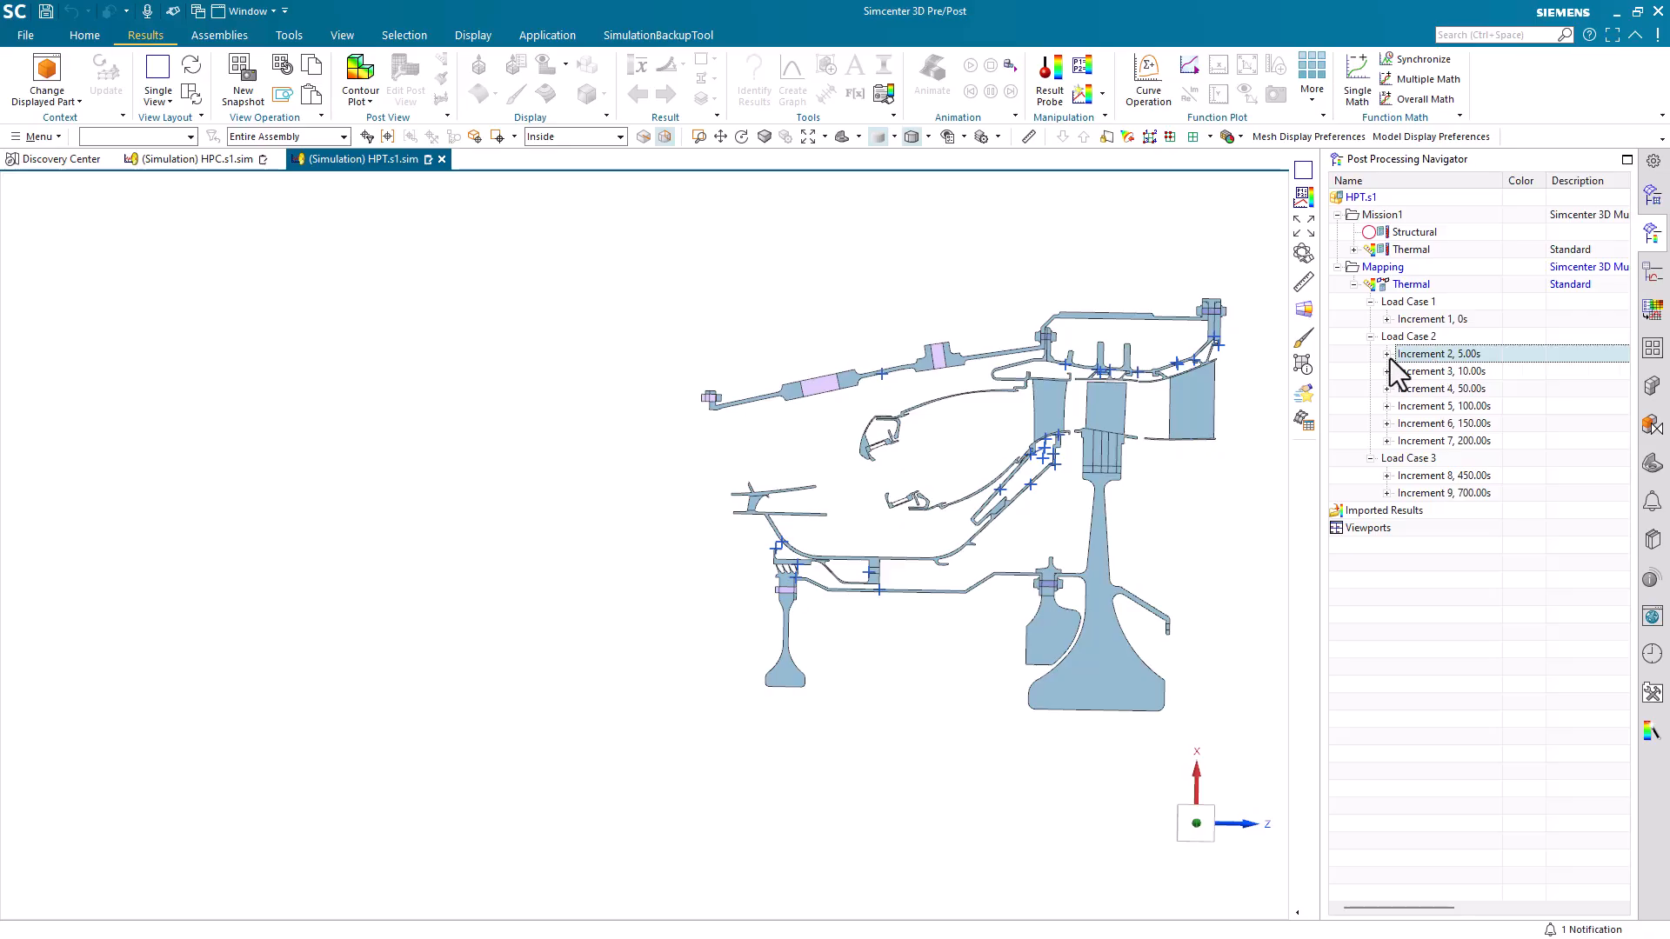
pyautogui.click(1387, 354)
pyautogui.doubleClick(1447, 373)
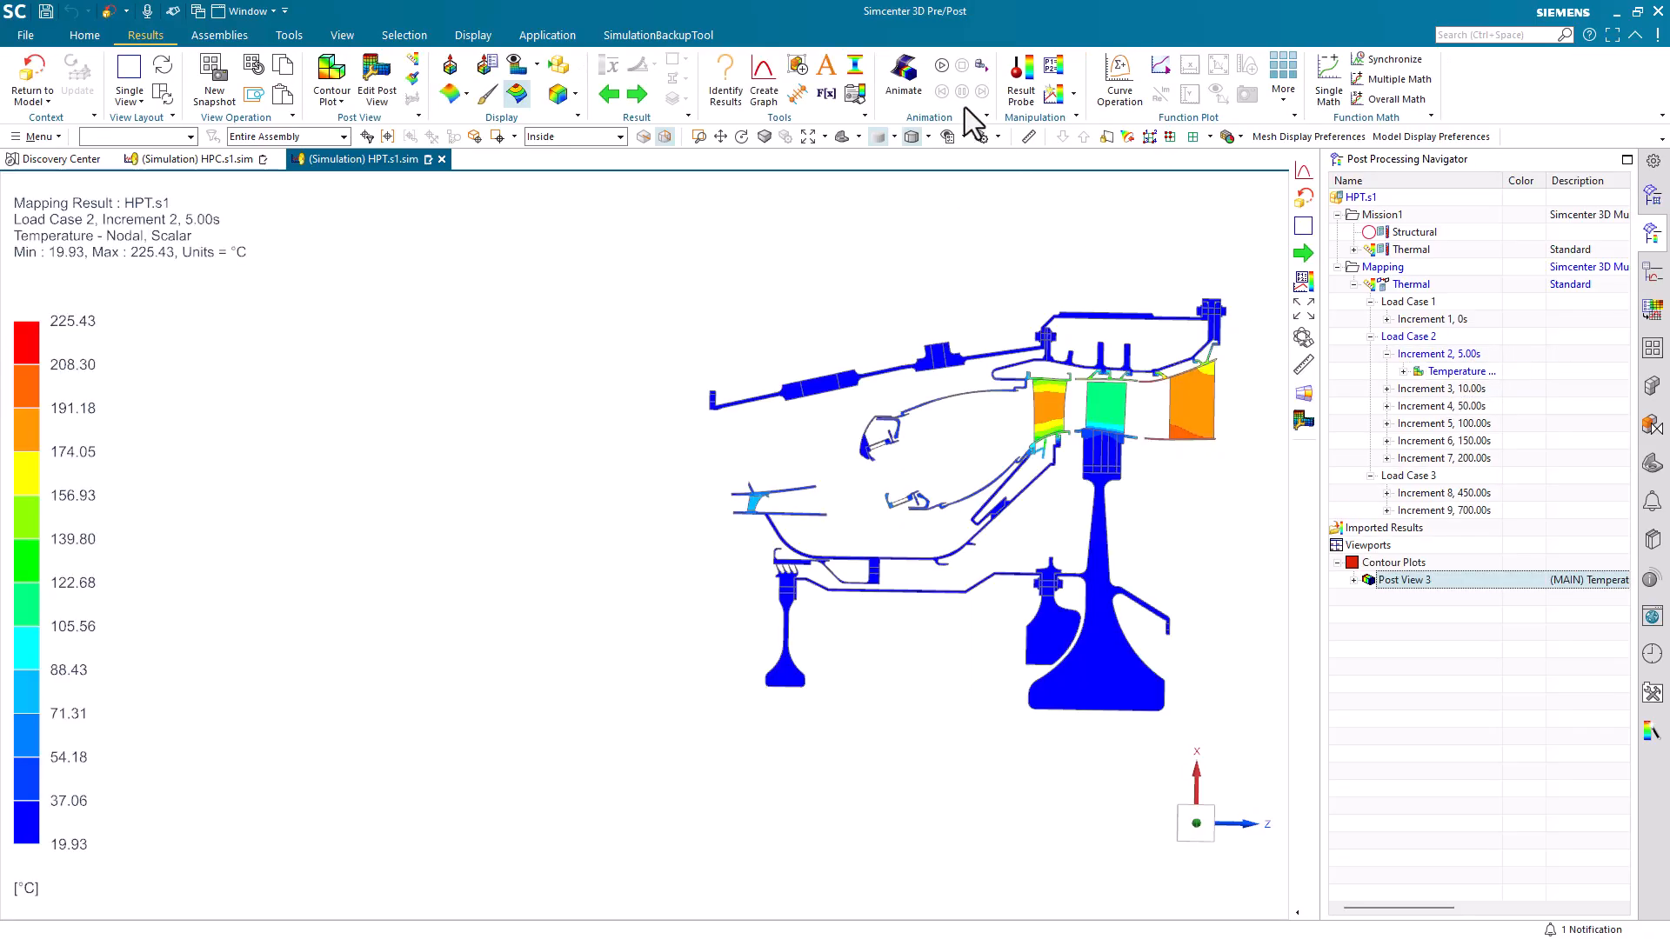
# Animate the HPT temperature plot over iterations from Load Case 1 to Load Case 3, Increment 9 at 700.00 s, and stop the playback
pyautogui.click(906, 77)
pyautogui.click(1201, 222)
pyautogui.click(1199, 254)
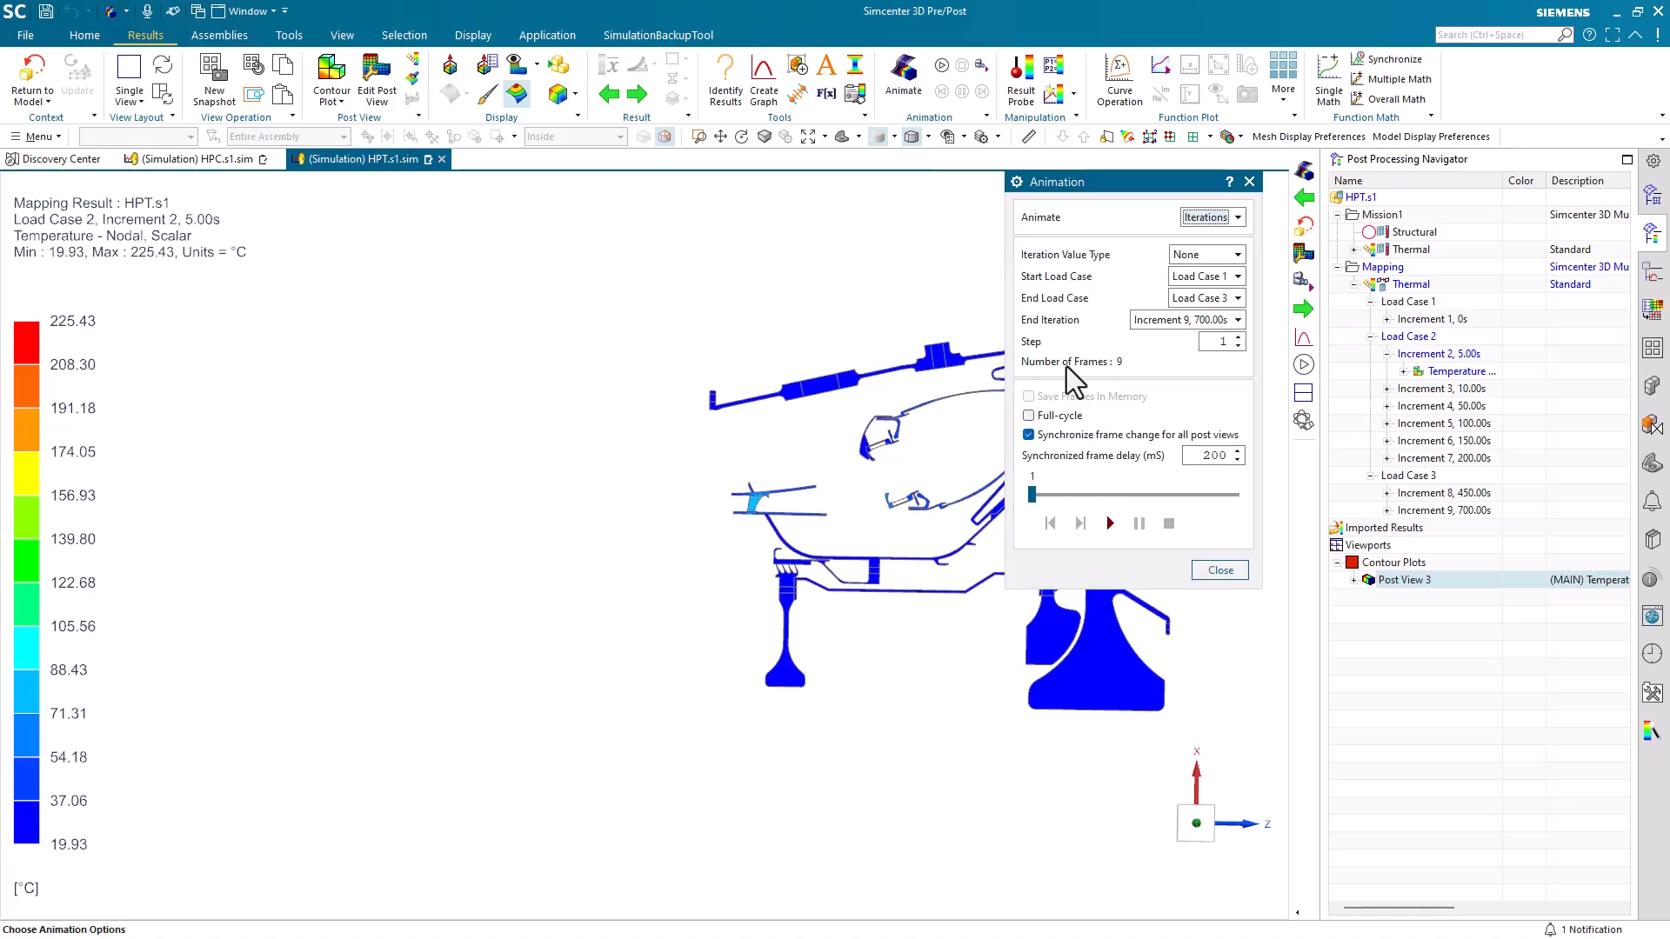
pyautogui.click(1108, 521)
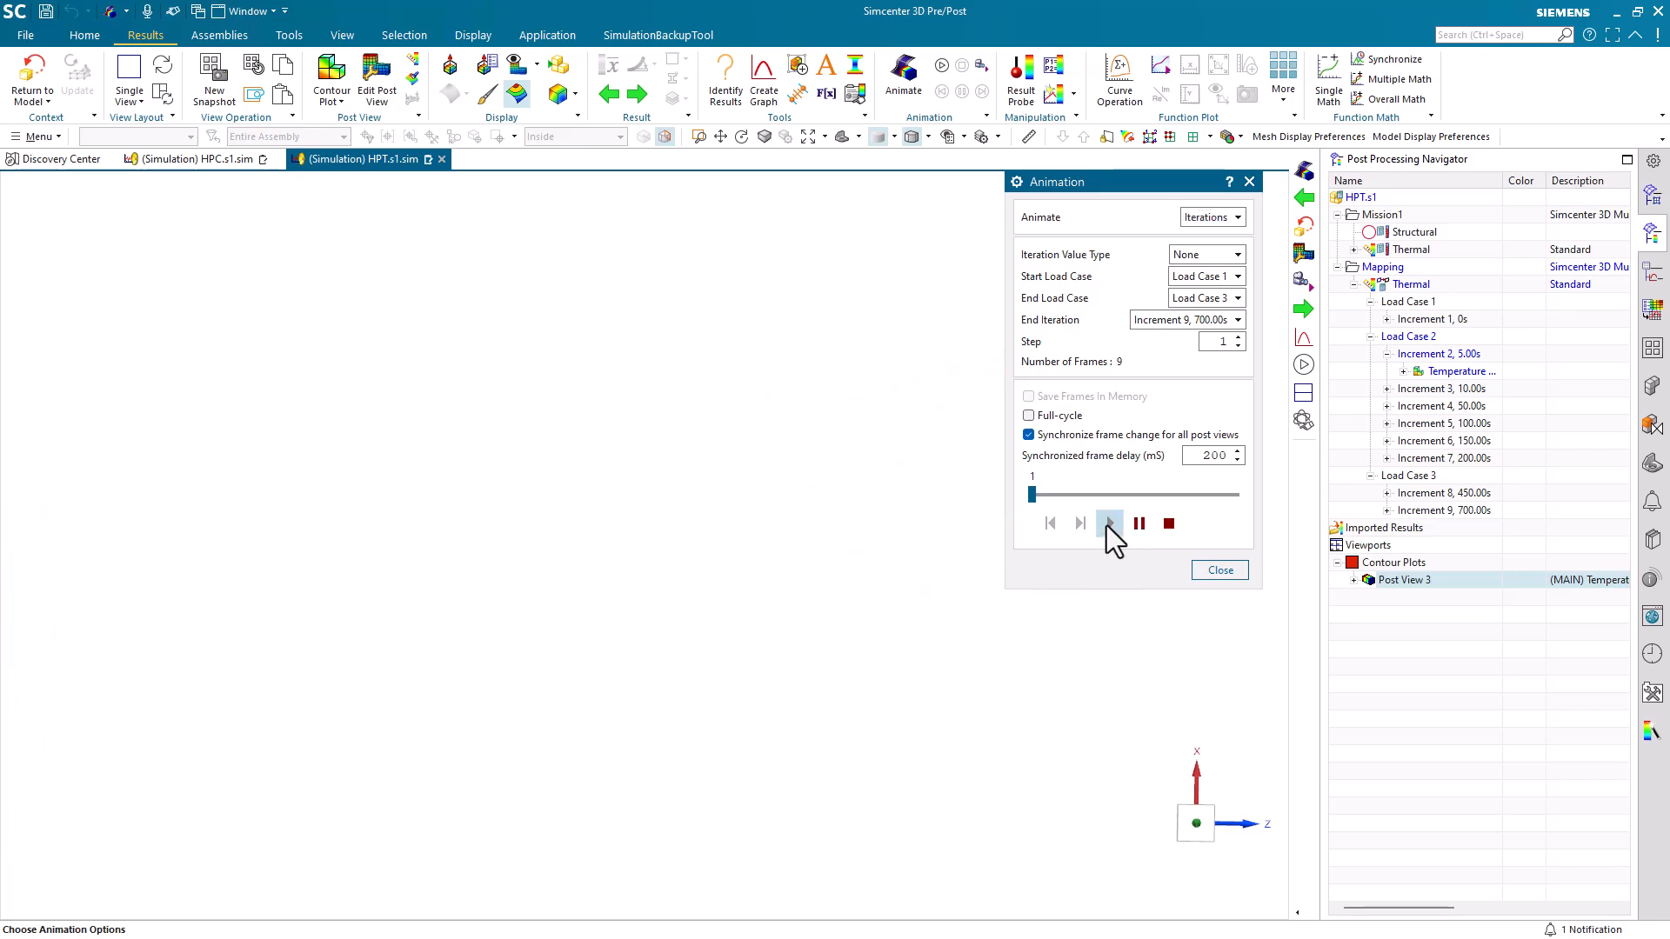
pyautogui.click(1221, 570)
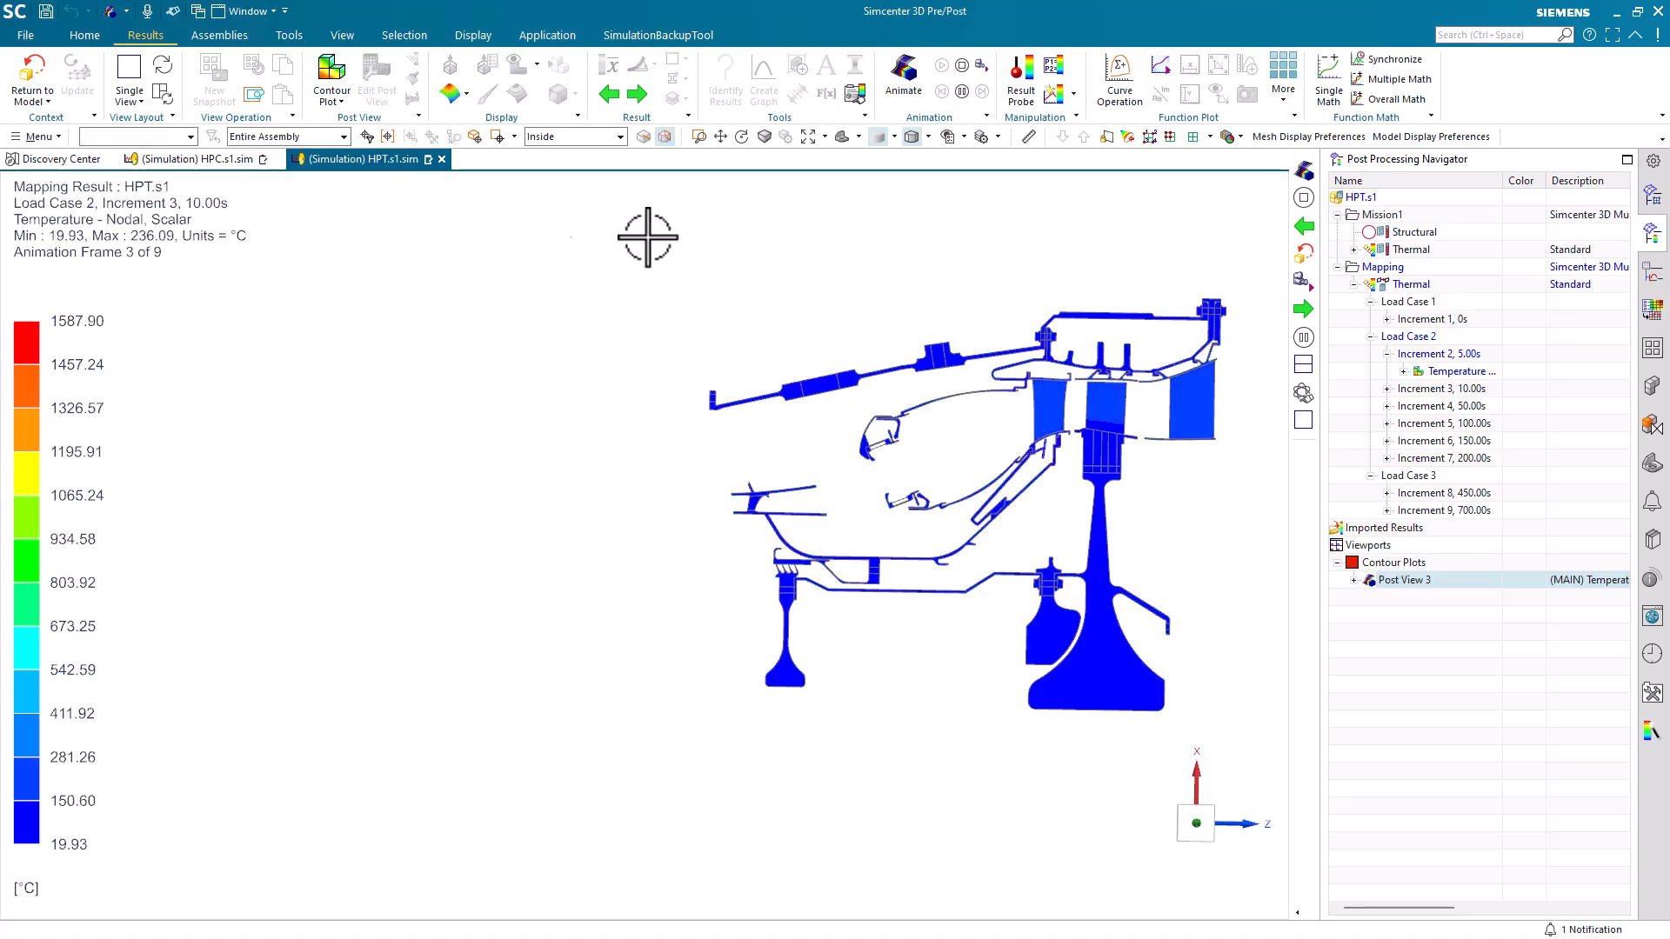
pyautogui.click(962, 66)
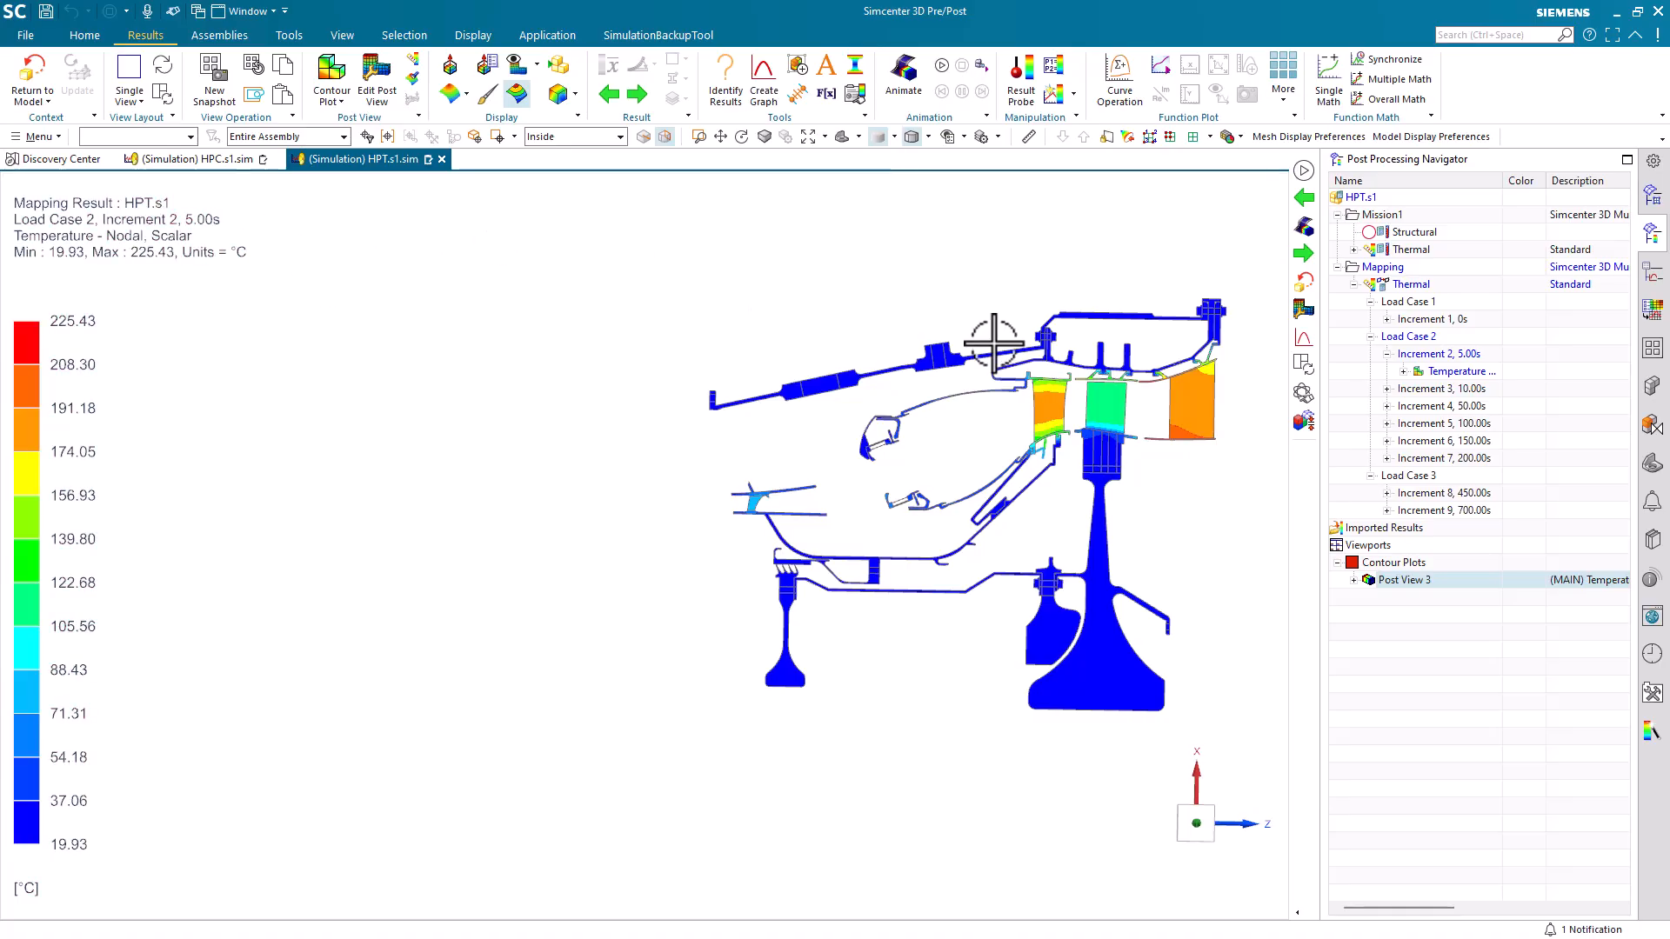
# Import the I-deas results file HPC.s1-Mapping.bun into the HPT simulation under the name HPC_s1_Mapping
pyautogui.click(1378, 528)
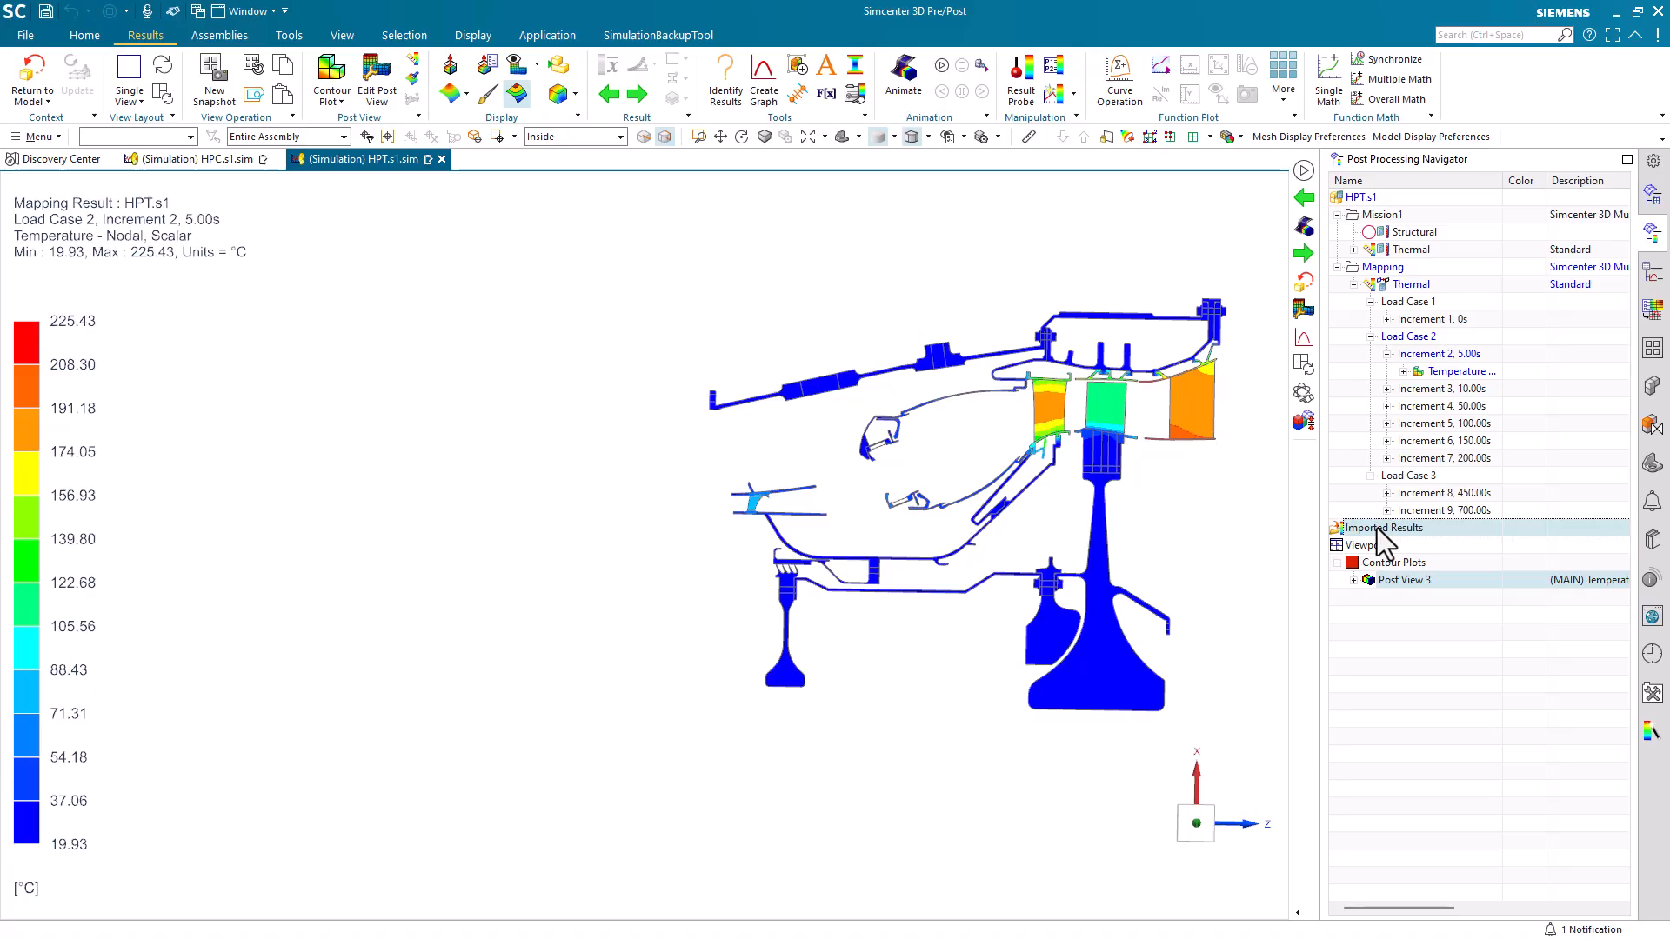
pyautogui.rightClick(1378, 529)
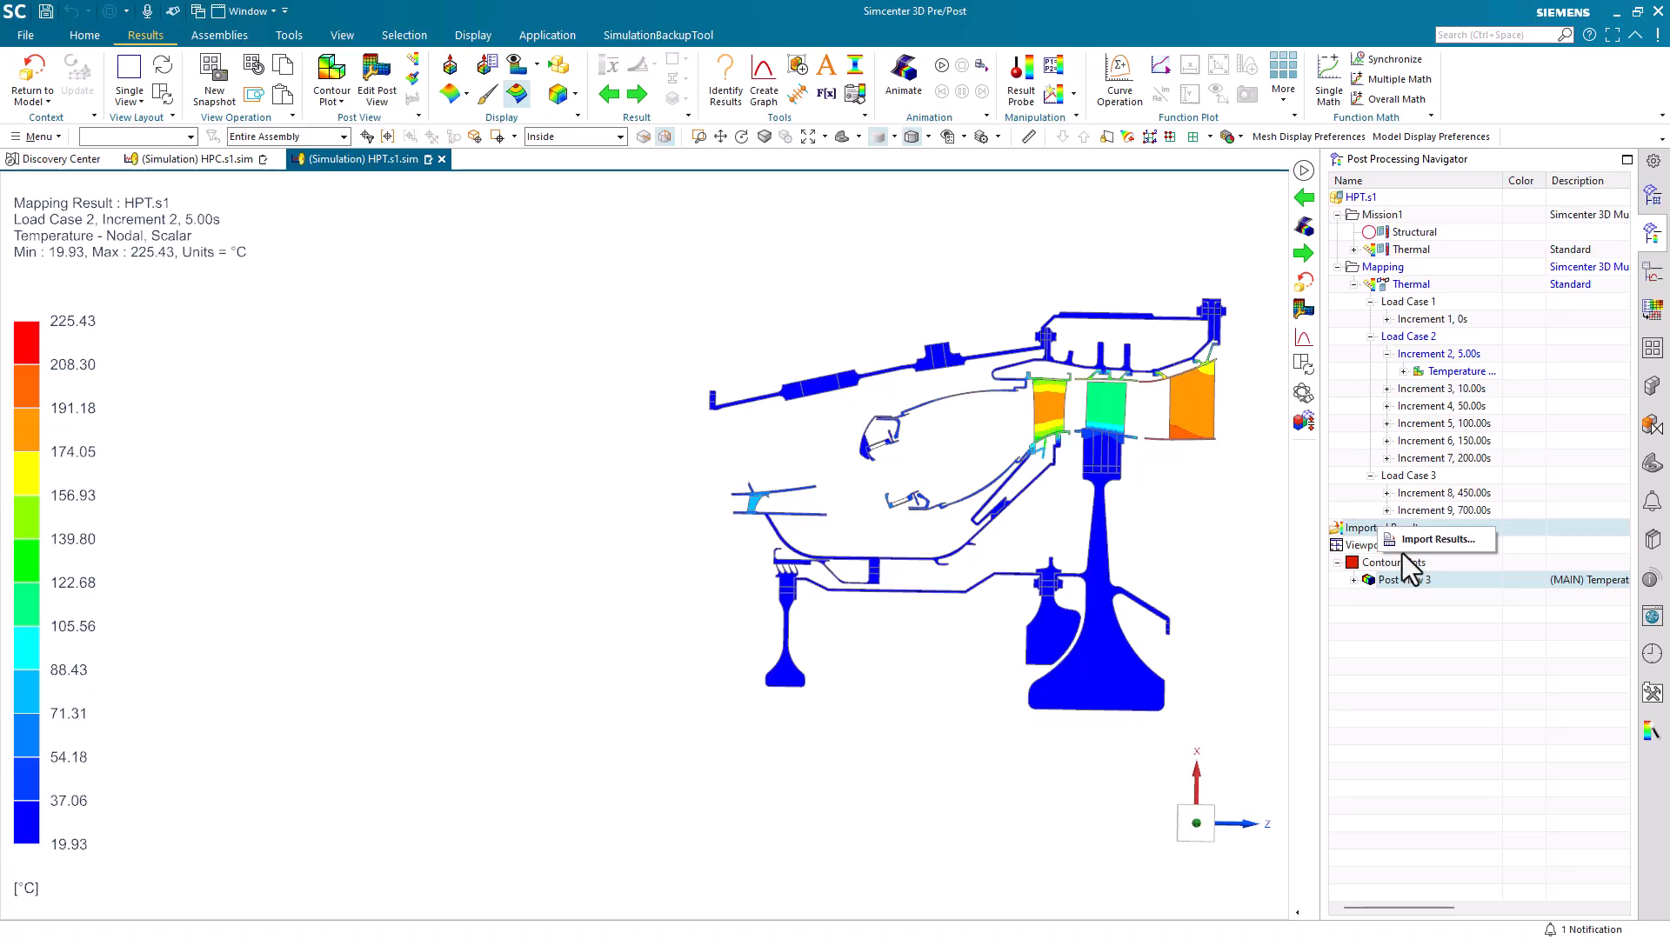
pyautogui.click(1411, 536)
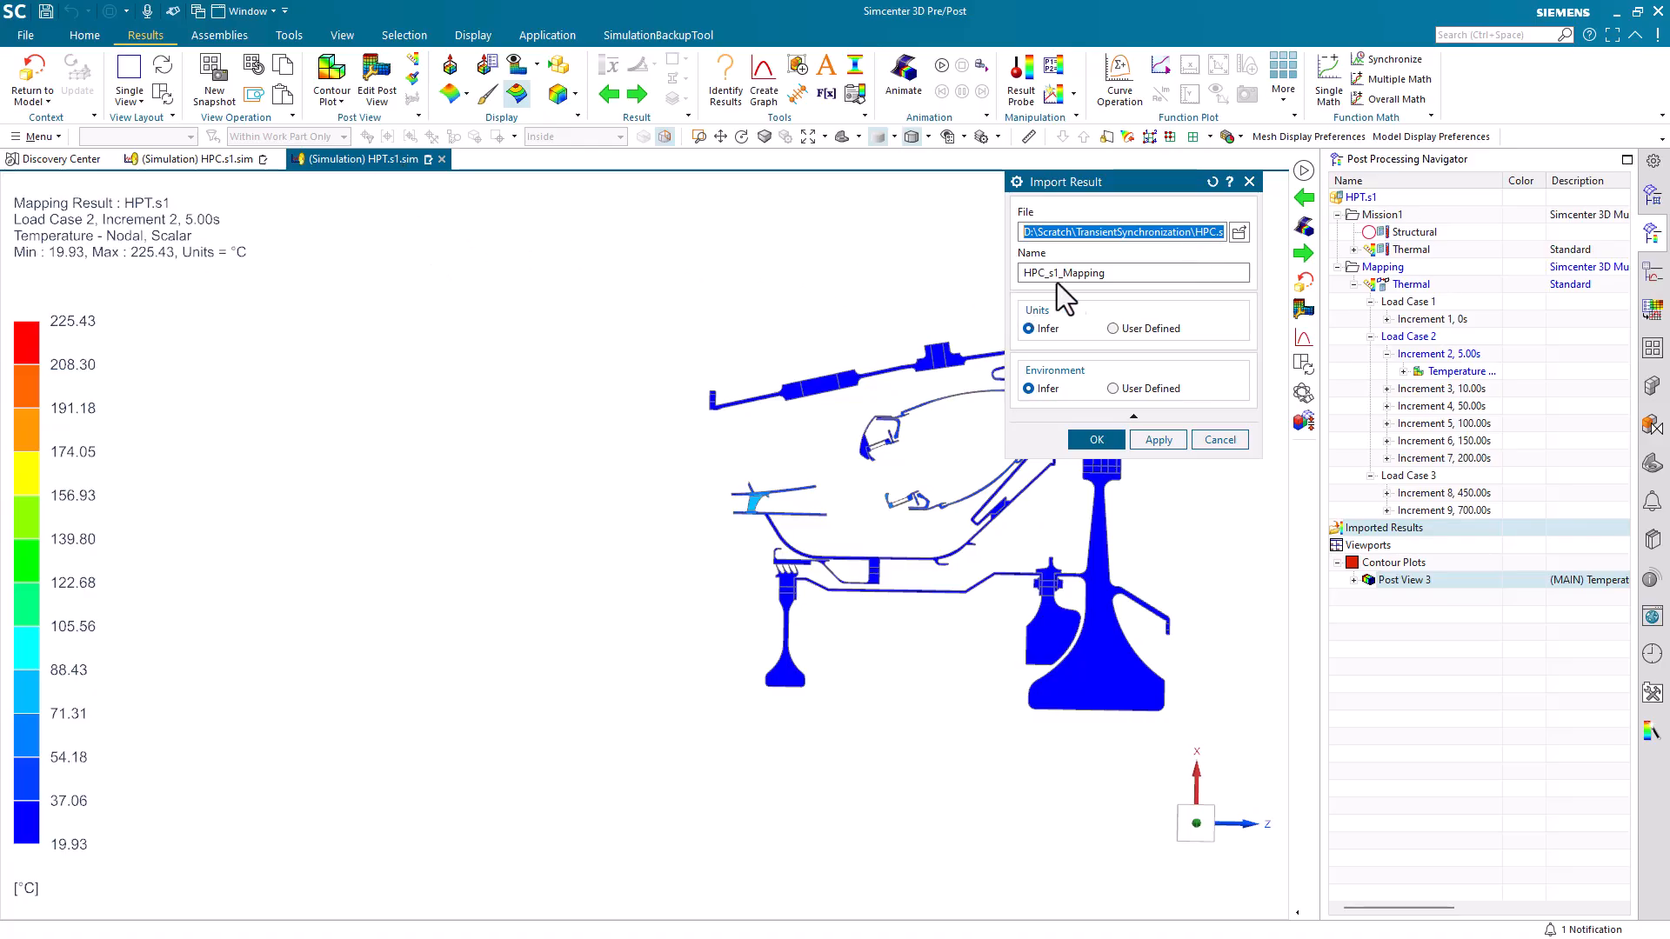
pyautogui.click(1237, 233)
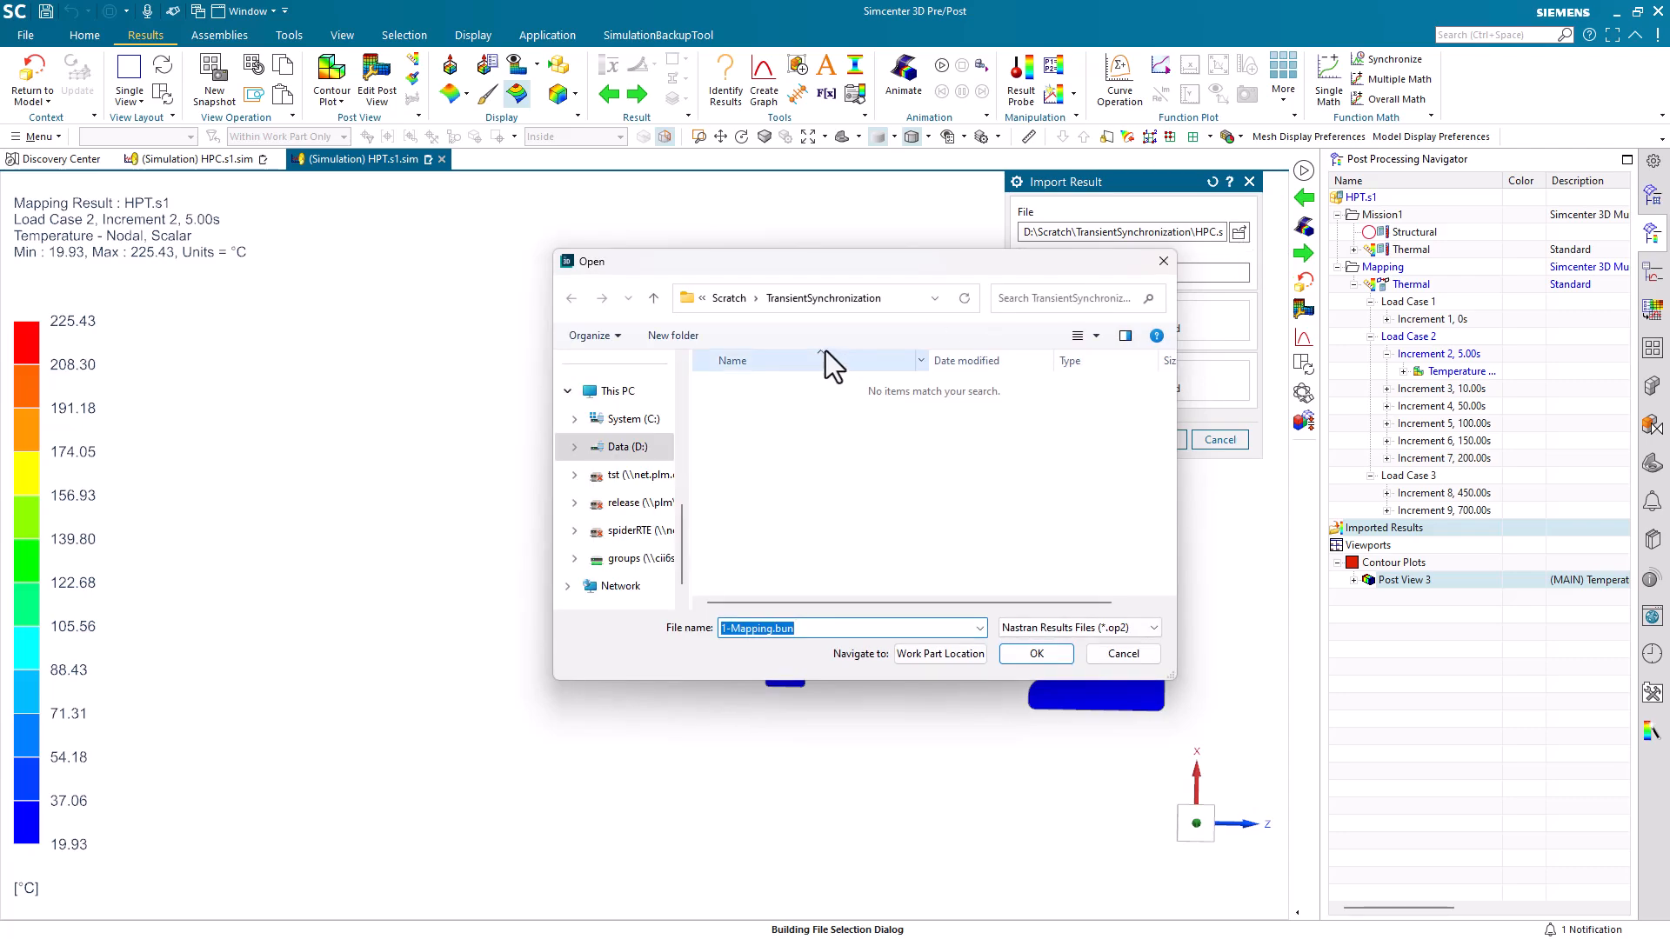
pyautogui.click(1055, 630)
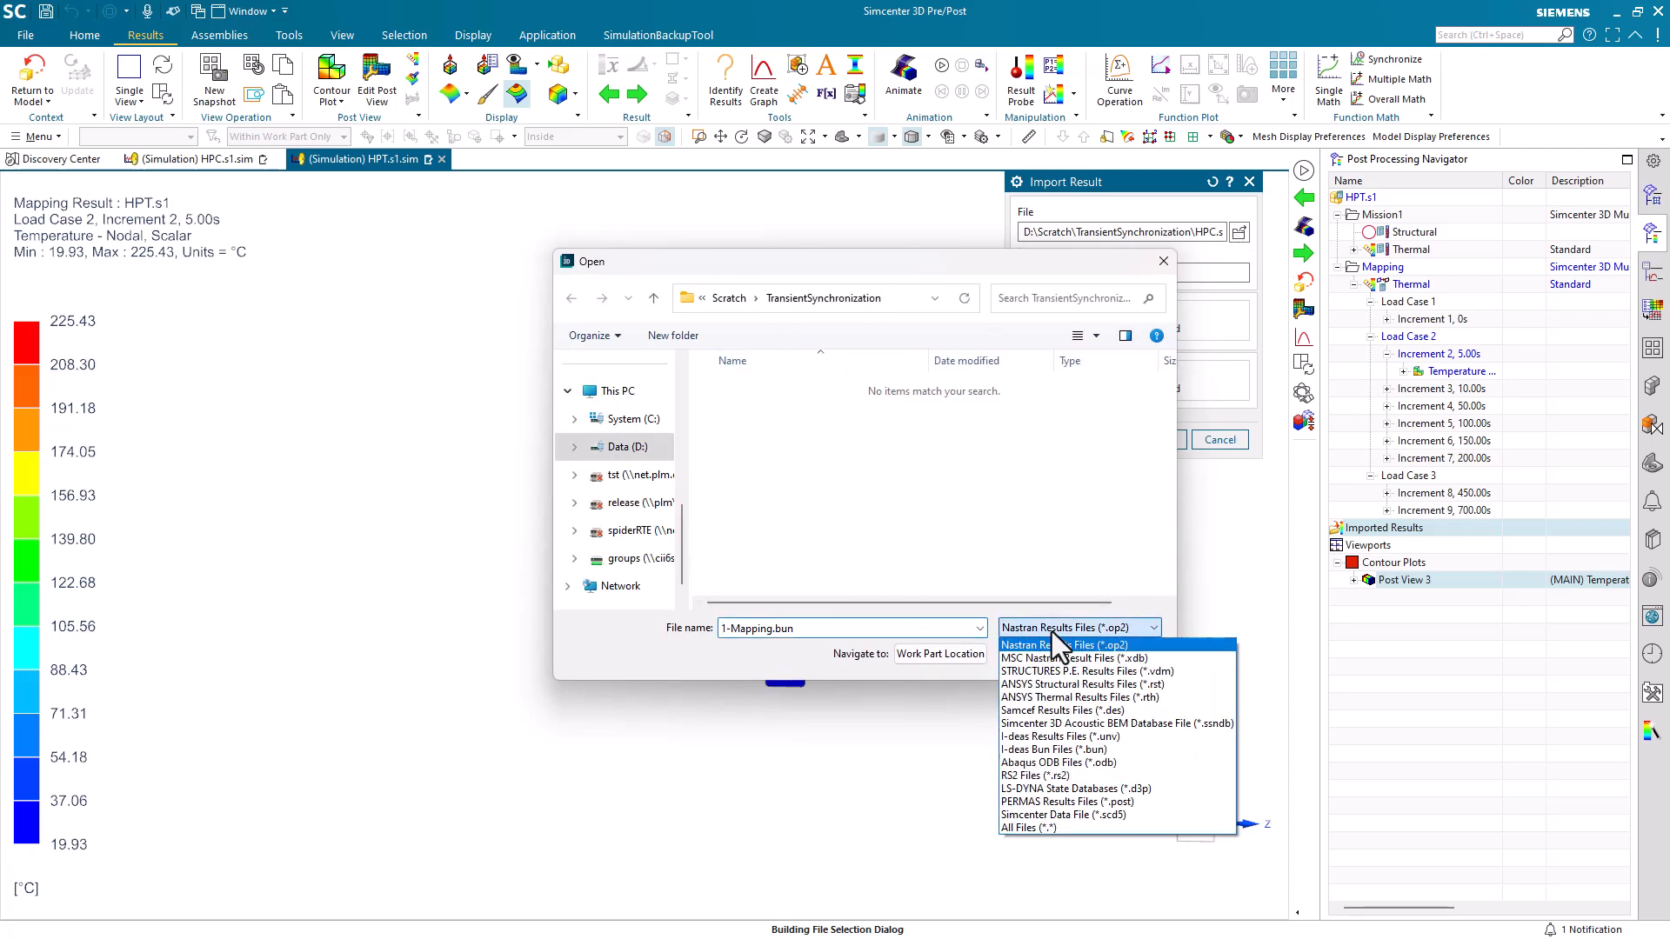
pyautogui.click(1078, 749)
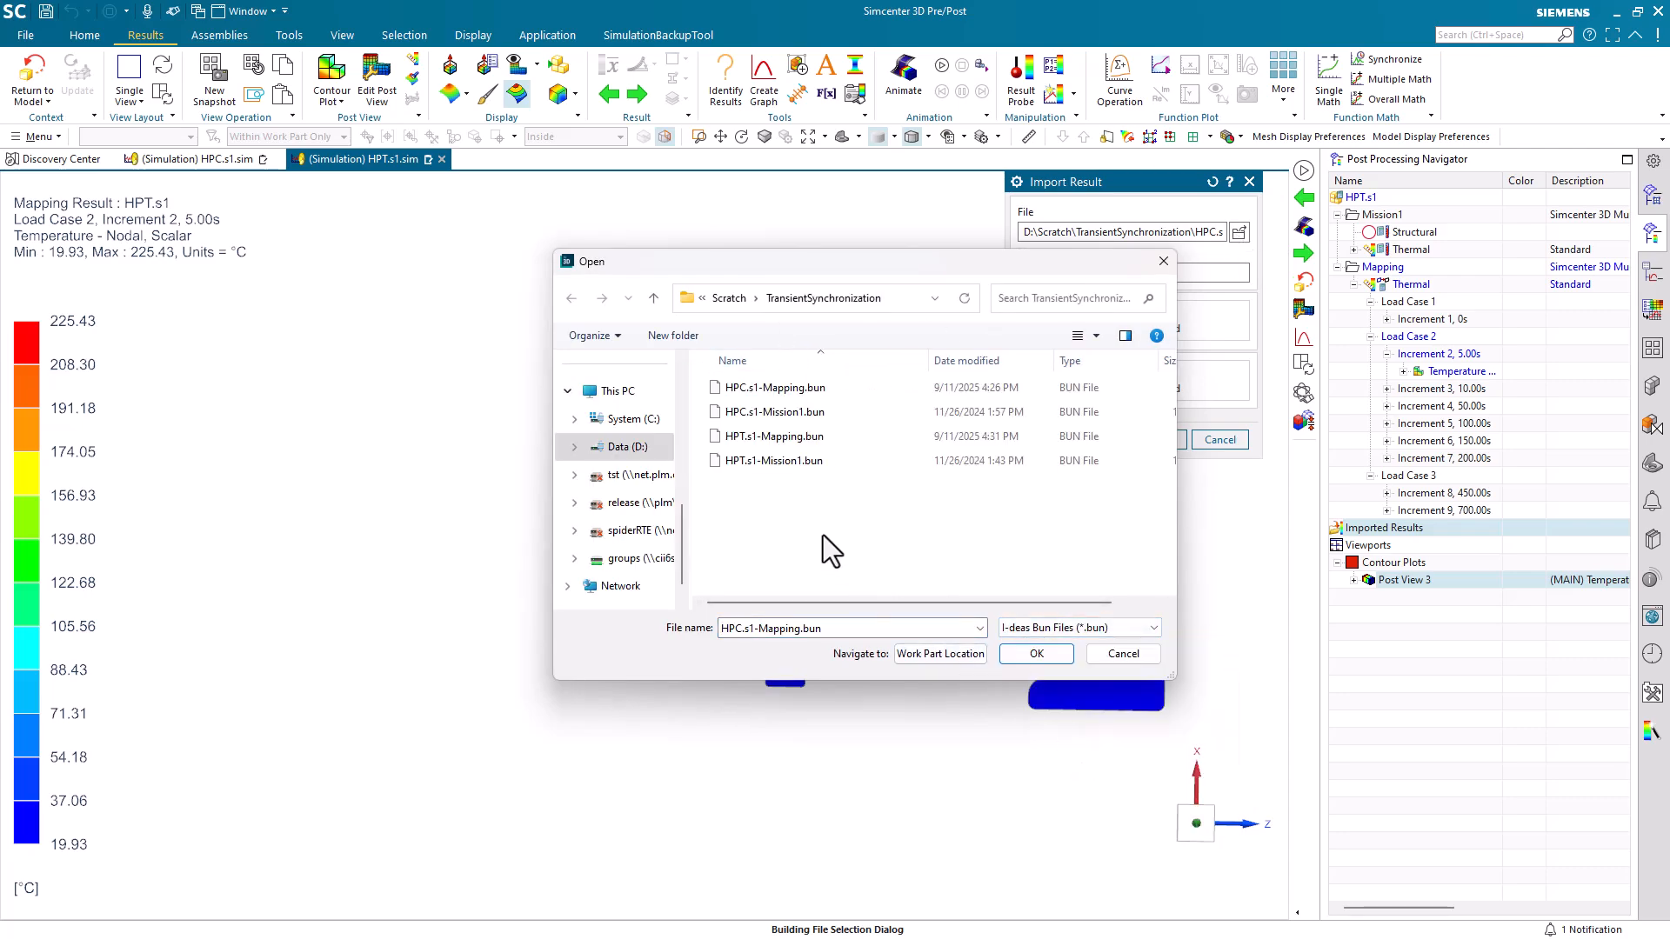
pyautogui.click(770, 391)
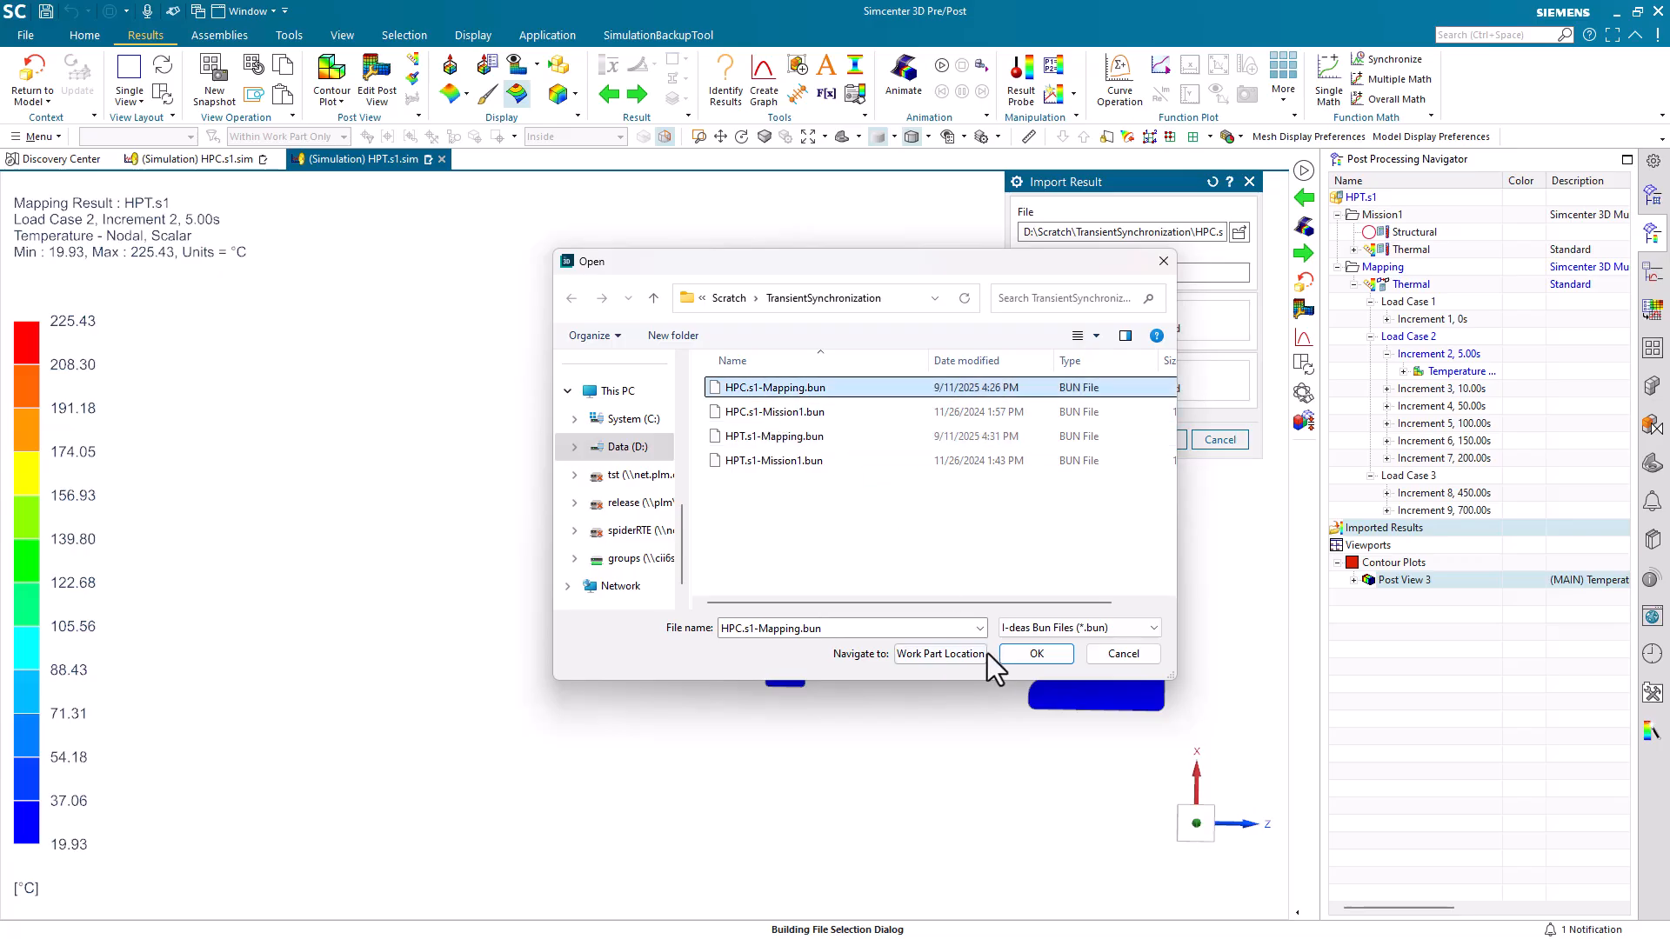
pyautogui.click(1016, 654)
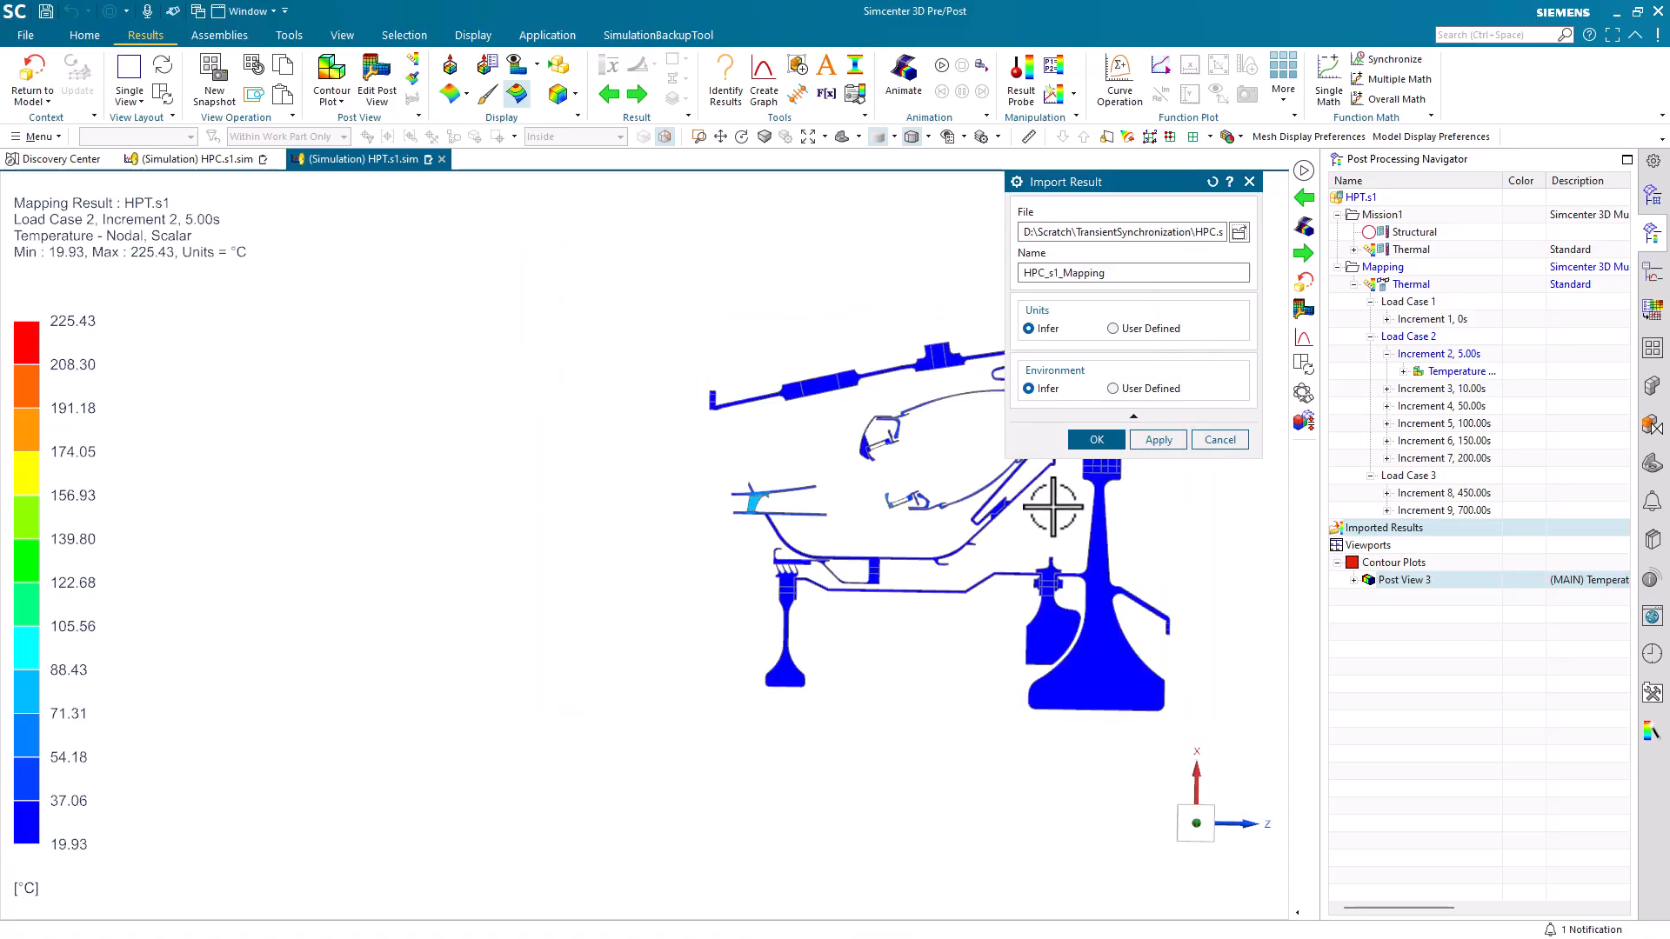
pyautogui.click(1105, 440)
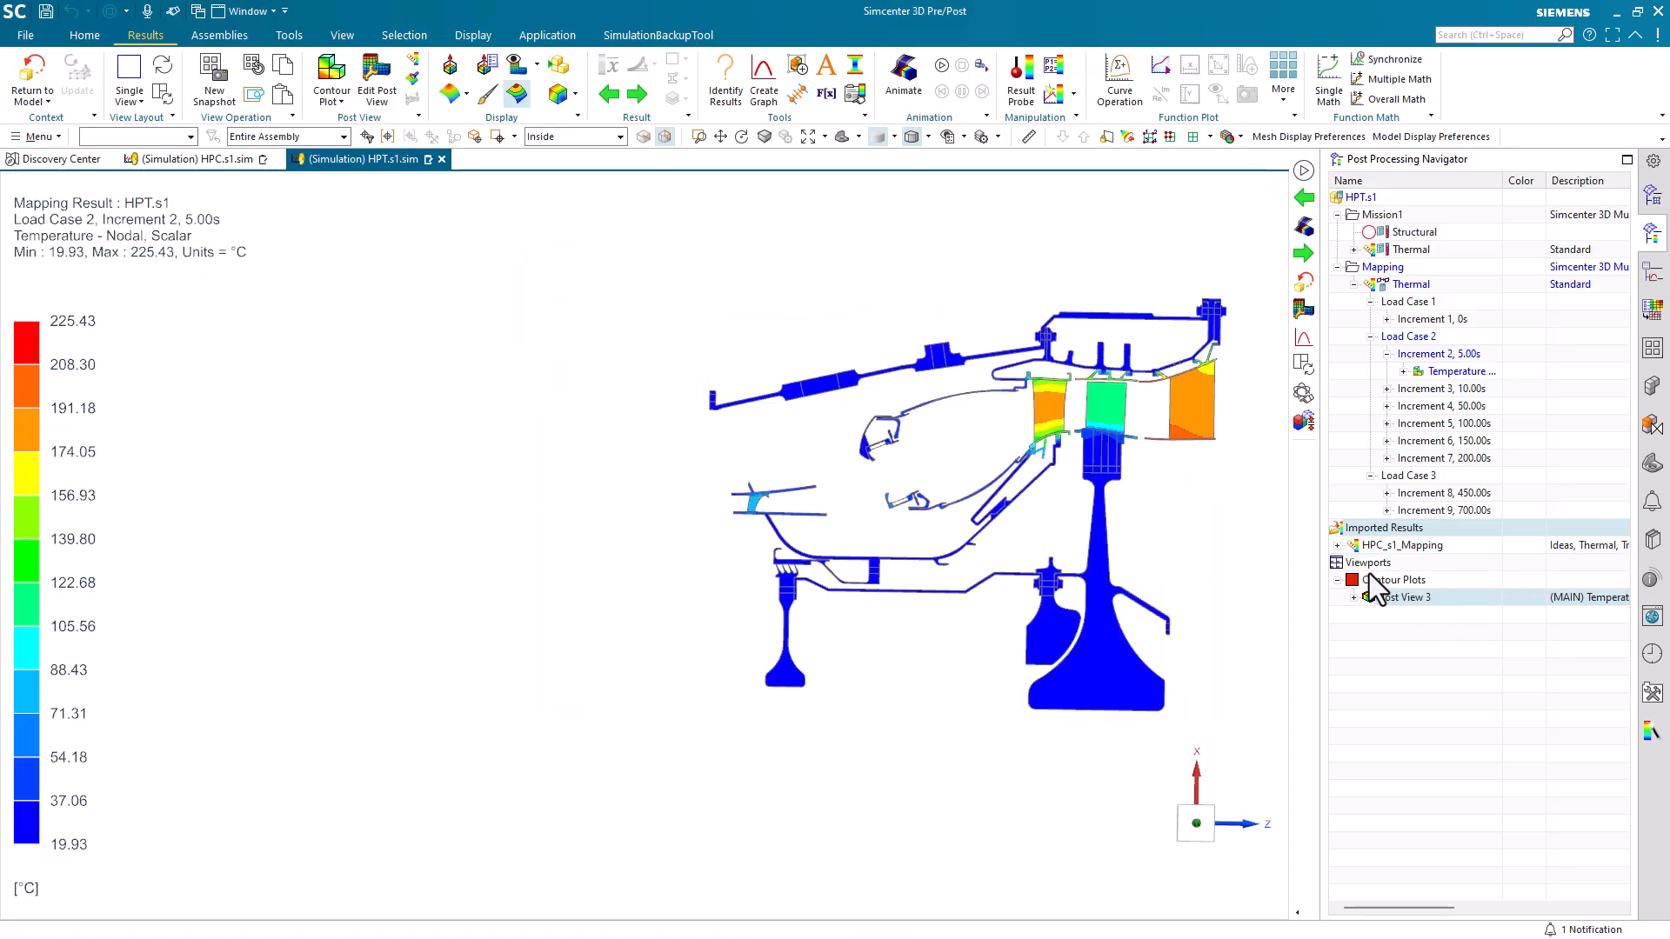
# Show the imported HPC_s1_Mapping nodal temperature for Load Case 2, Increment 2 alongside the HPT plot, and make Post View 3 the main view
pyautogui.click(1337, 546)
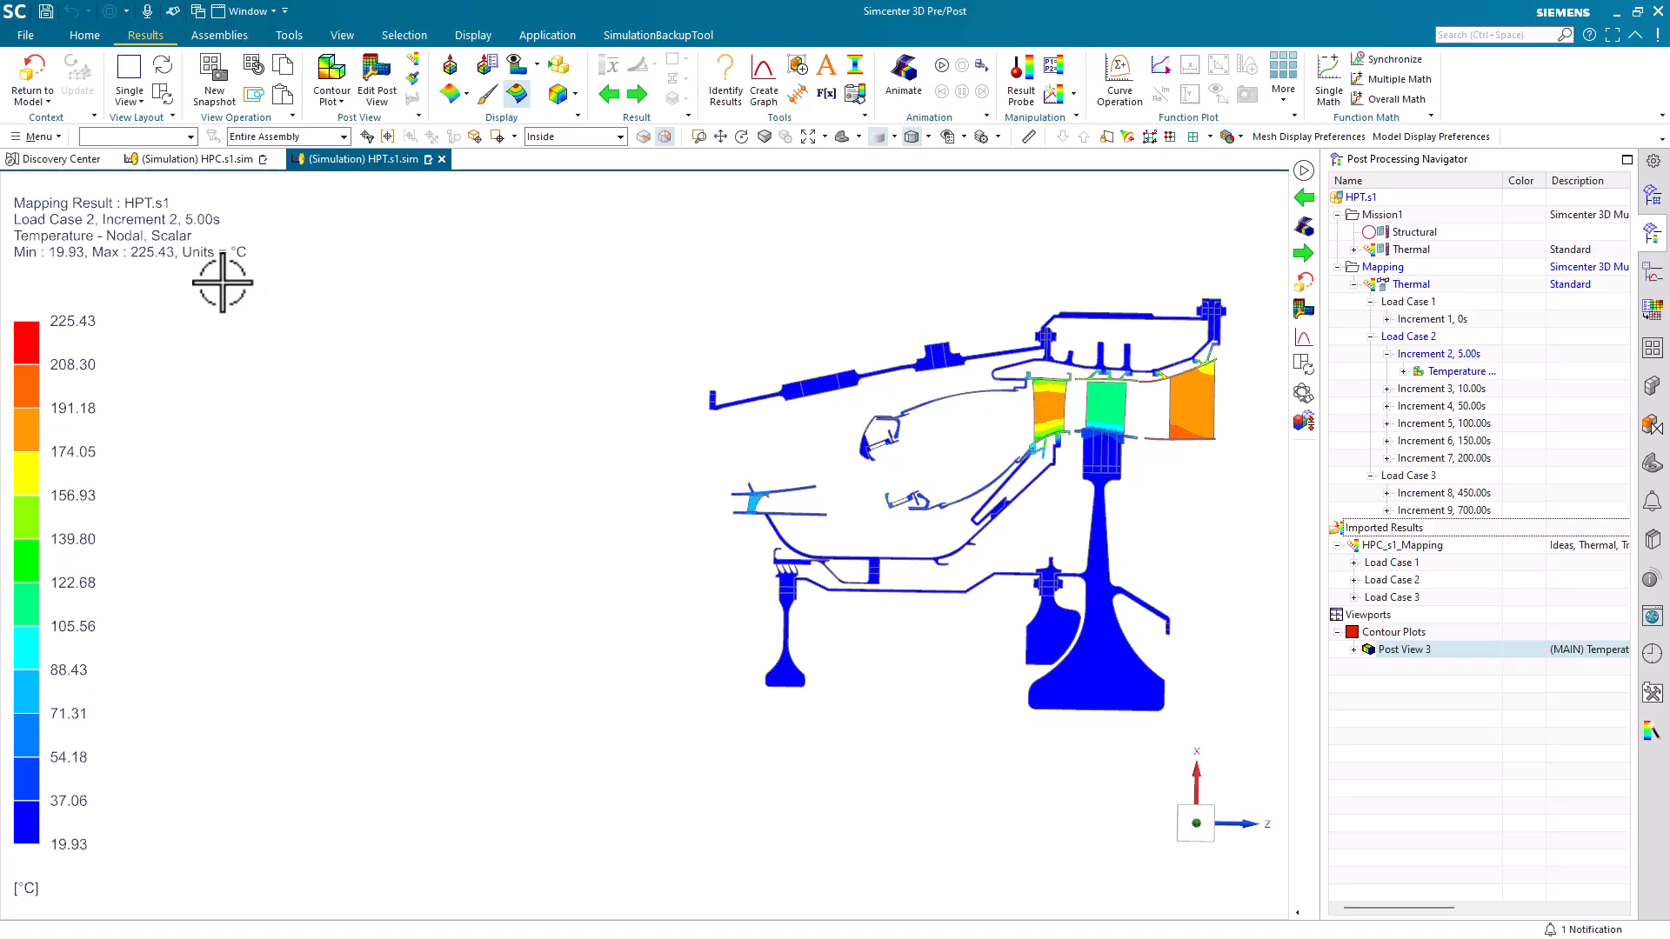
pyautogui.click(1355, 562)
pyautogui.click(1354, 598)
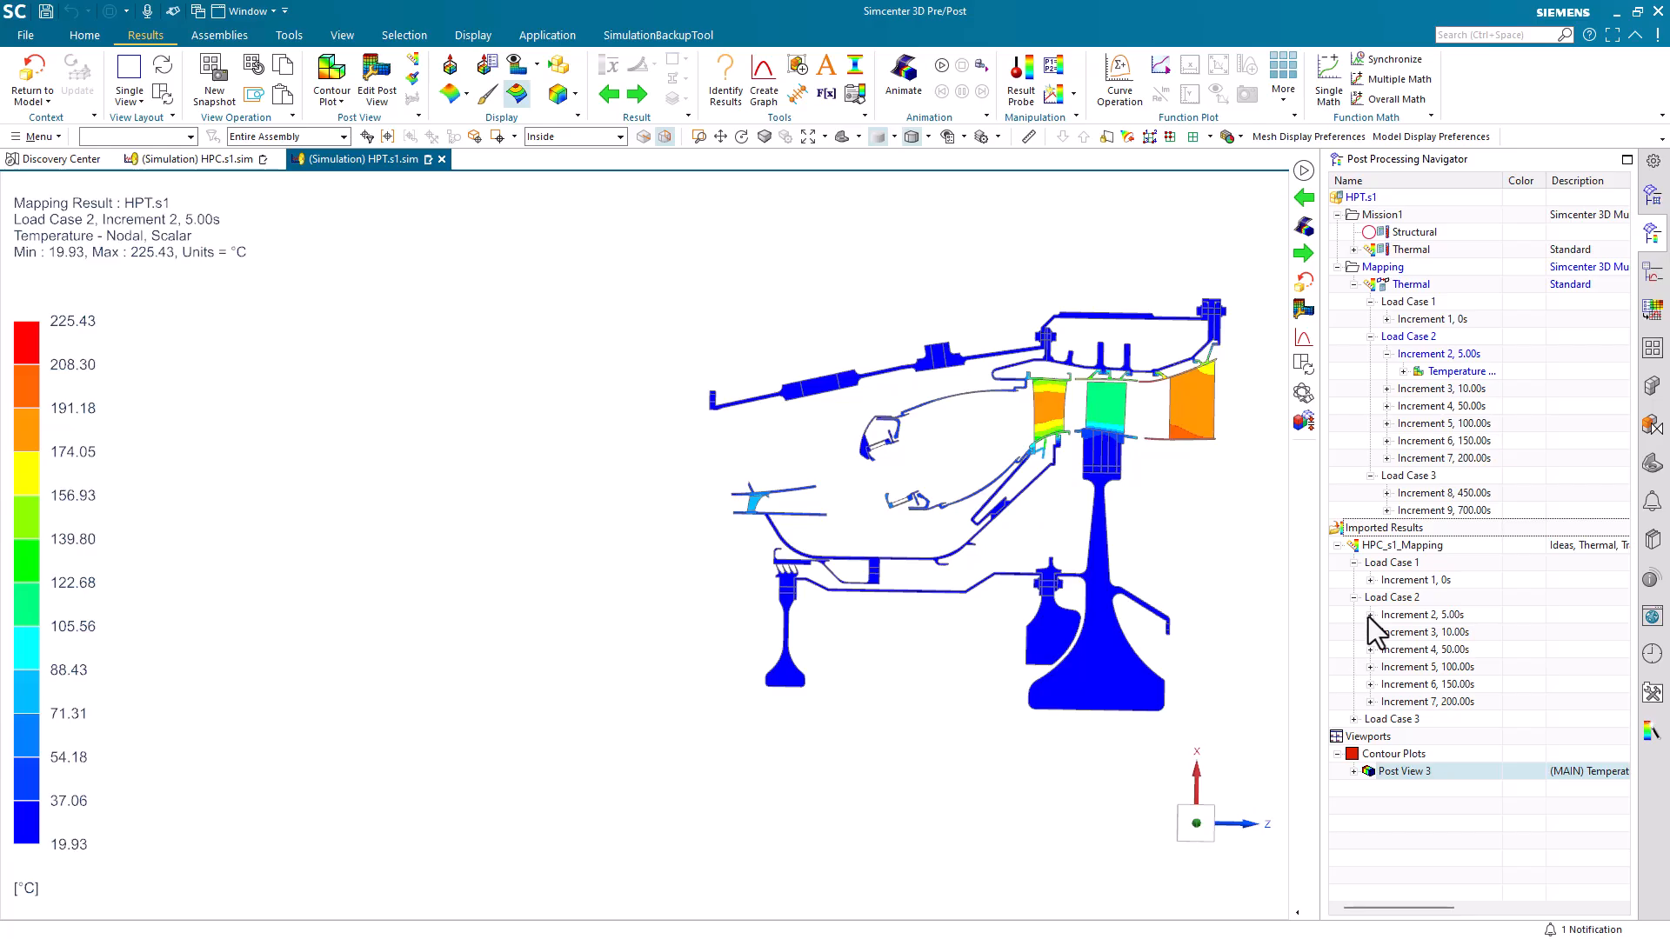
pyautogui.click(1371, 615)
pyautogui.click(1417, 631)
pyautogui.doubleClick(1417, 632)
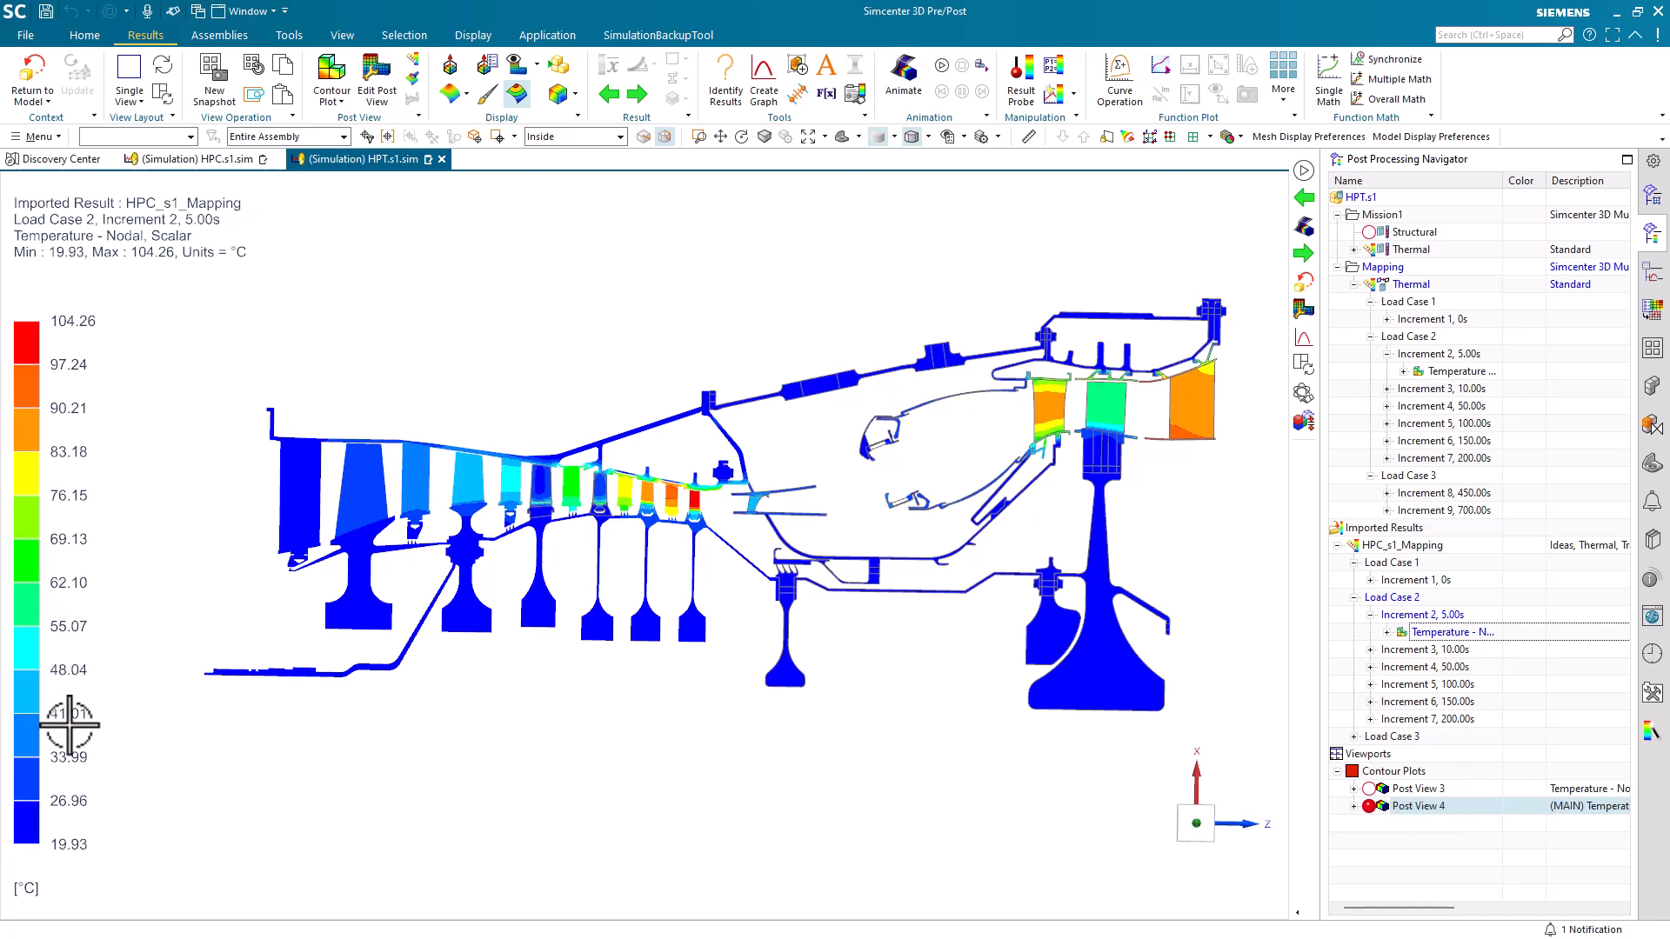
pyautogui.doubleClick(1397, 790)
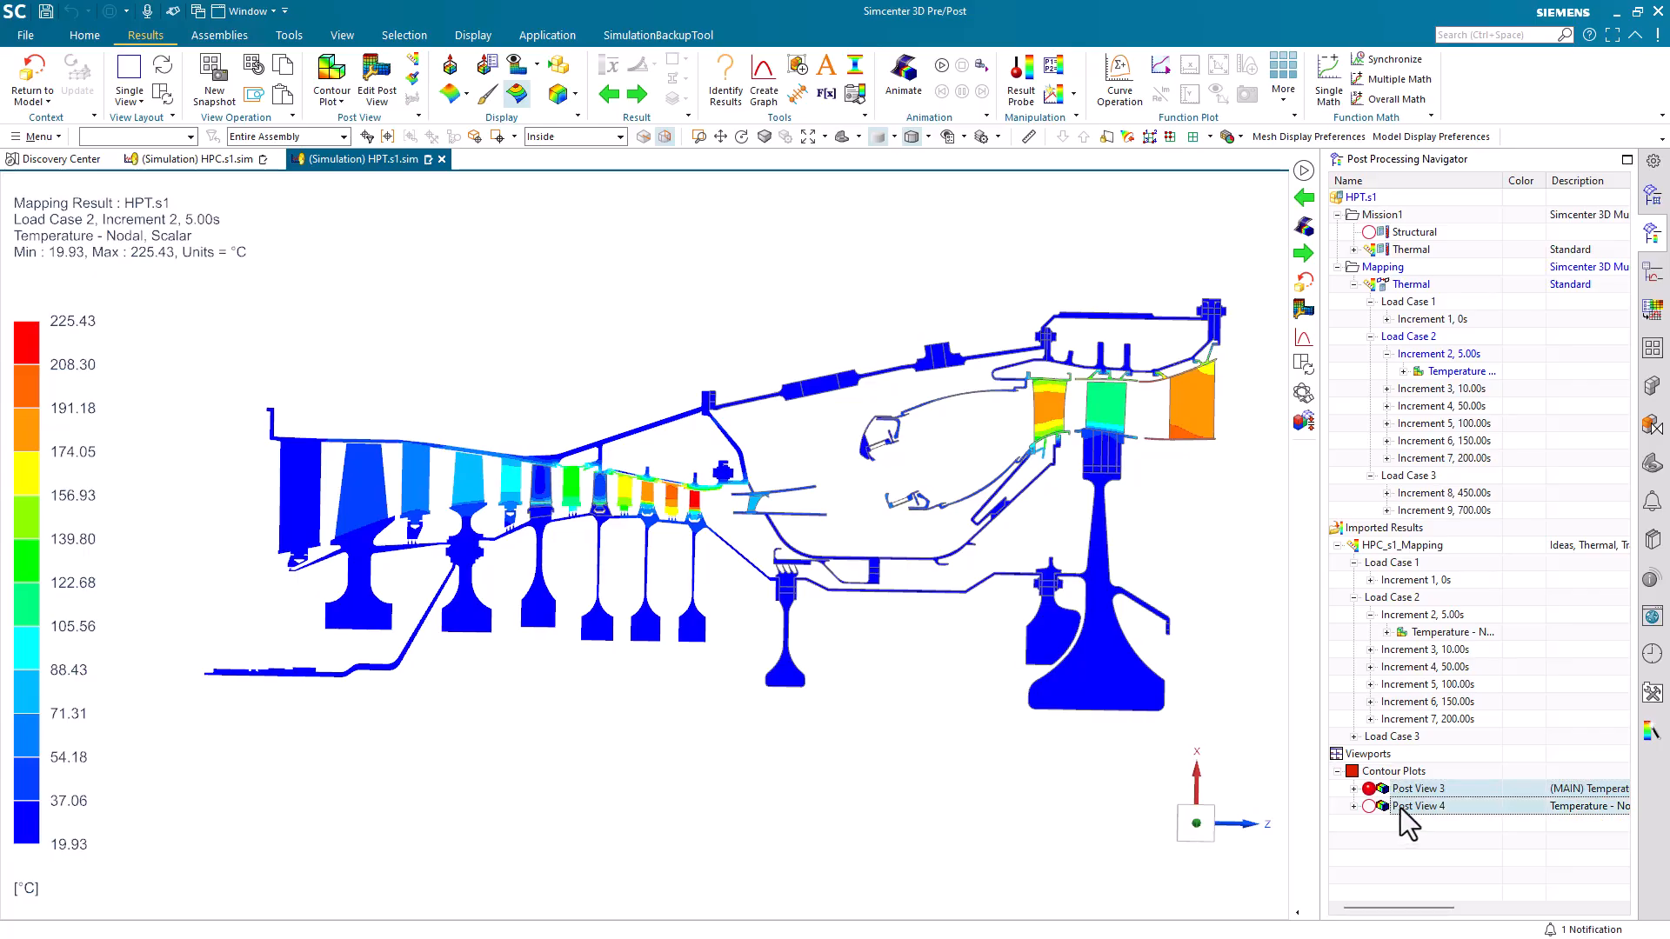
# Set the legend of both post views to Combined Viewport Result extremes with Round Off spacing and a minimum of 10 levels
pyautogui.rightClick(1400, 806)
pyautogui.click(1426, 416)
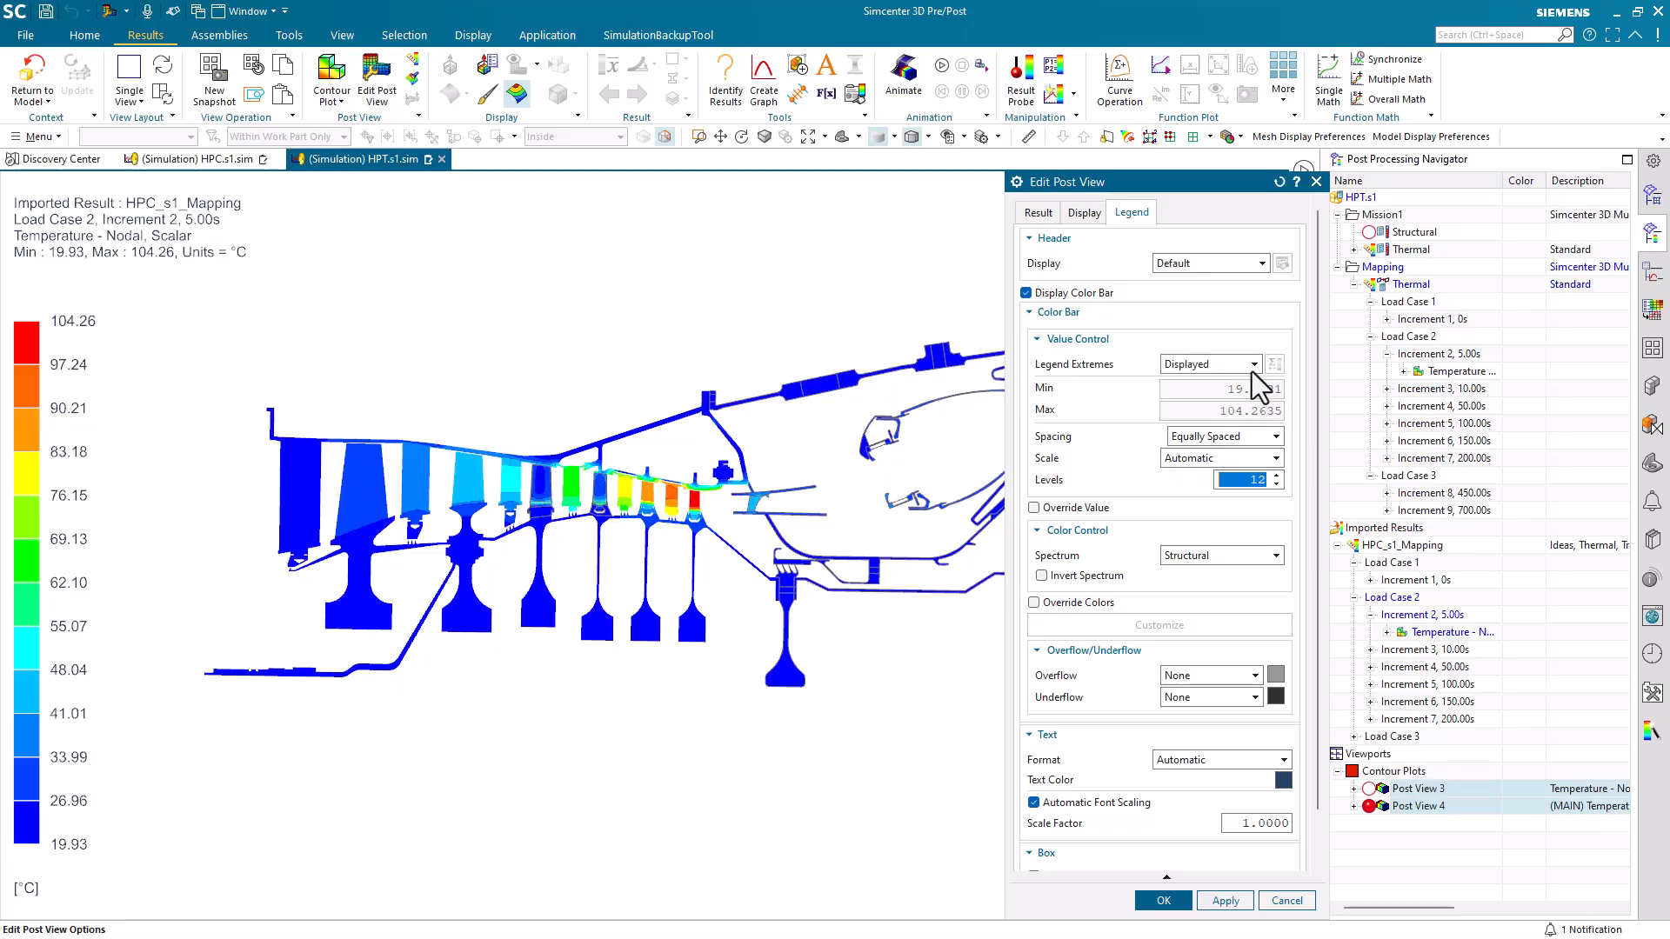
pyautogui.click(1251, 367)
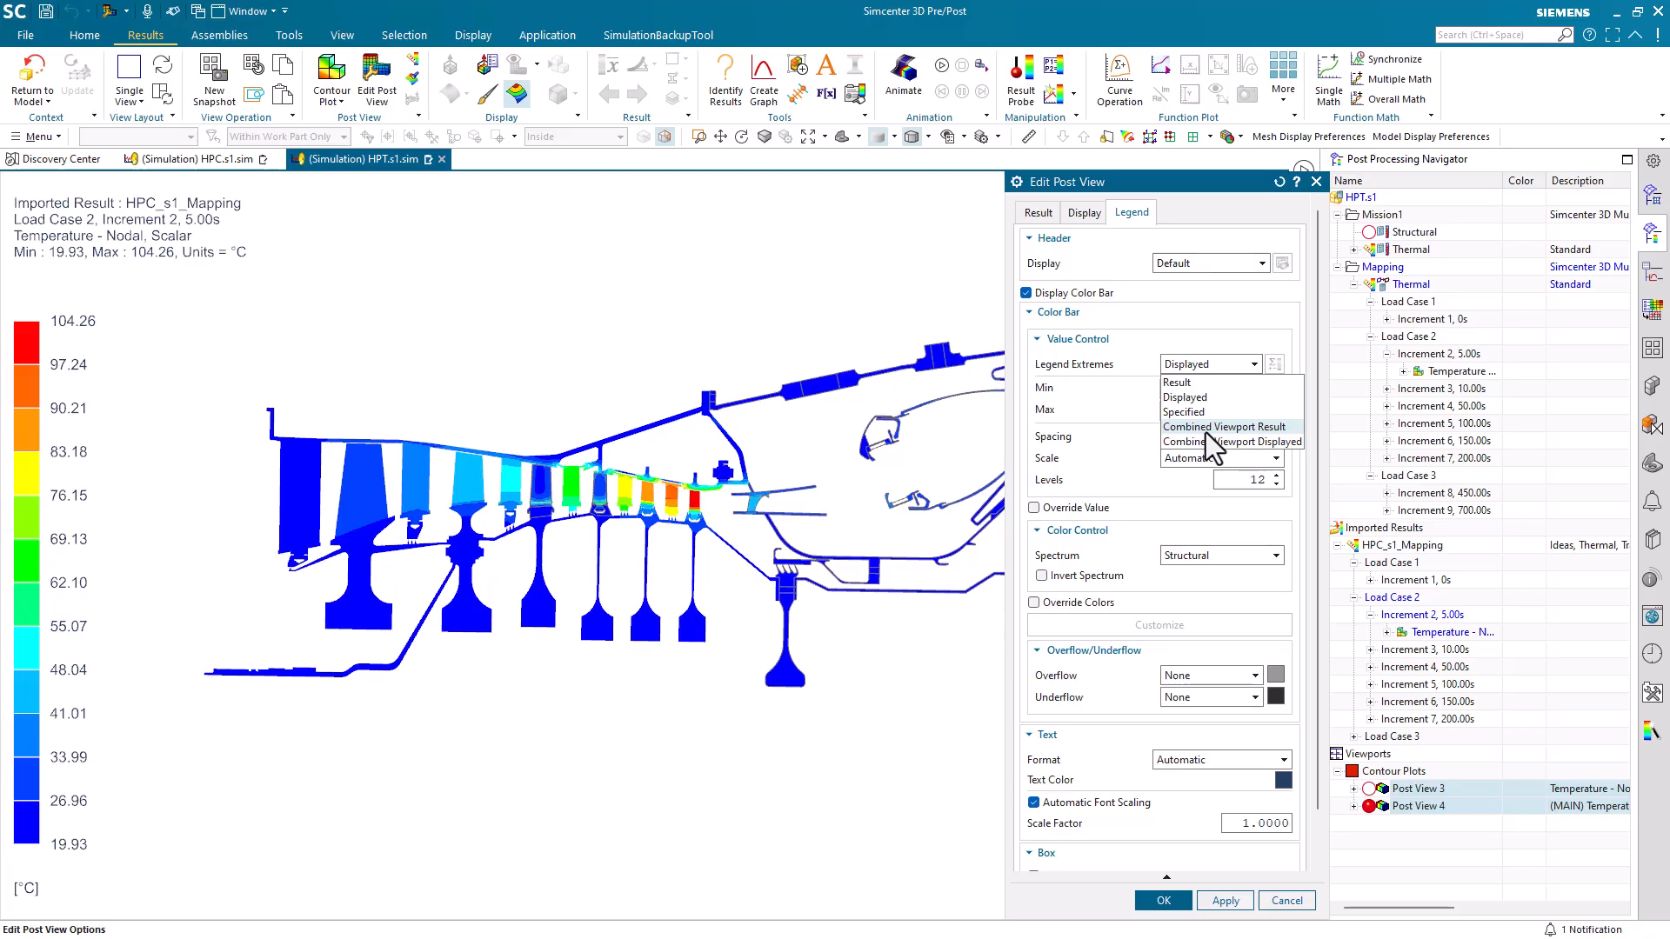
pyautogui.click(1206, 430)
pyautogui.click(1208, 435)
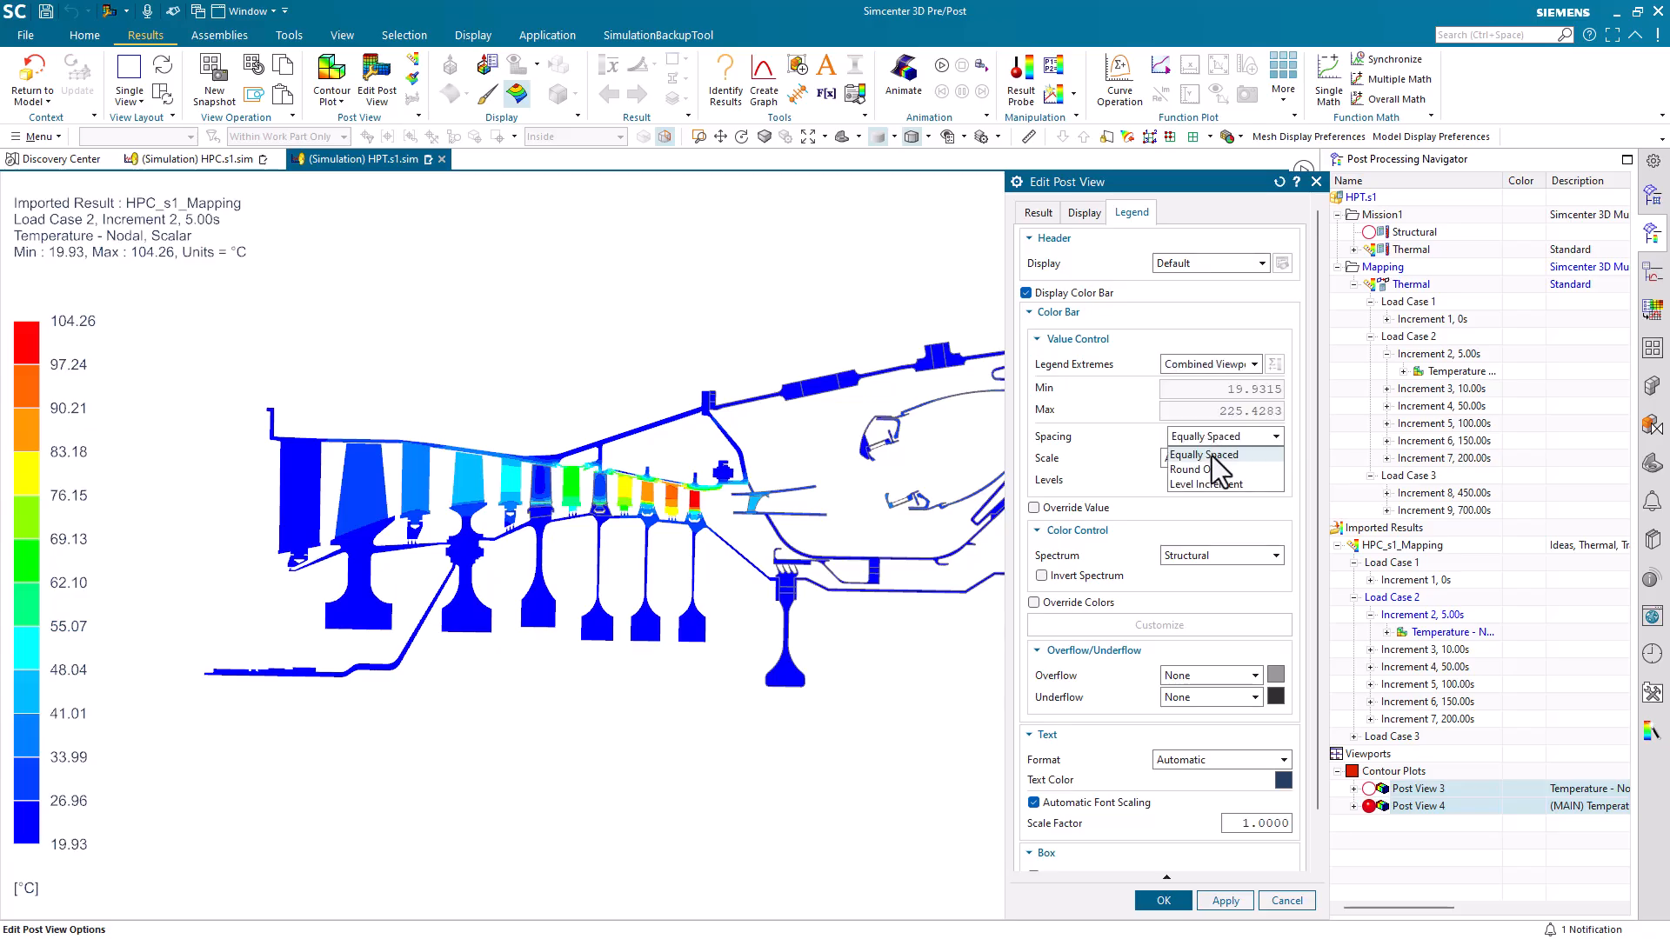
pyautogui.click(1228, 462)
pyautogui.click(1306, 484)
pyautogui.click(1305, 485)
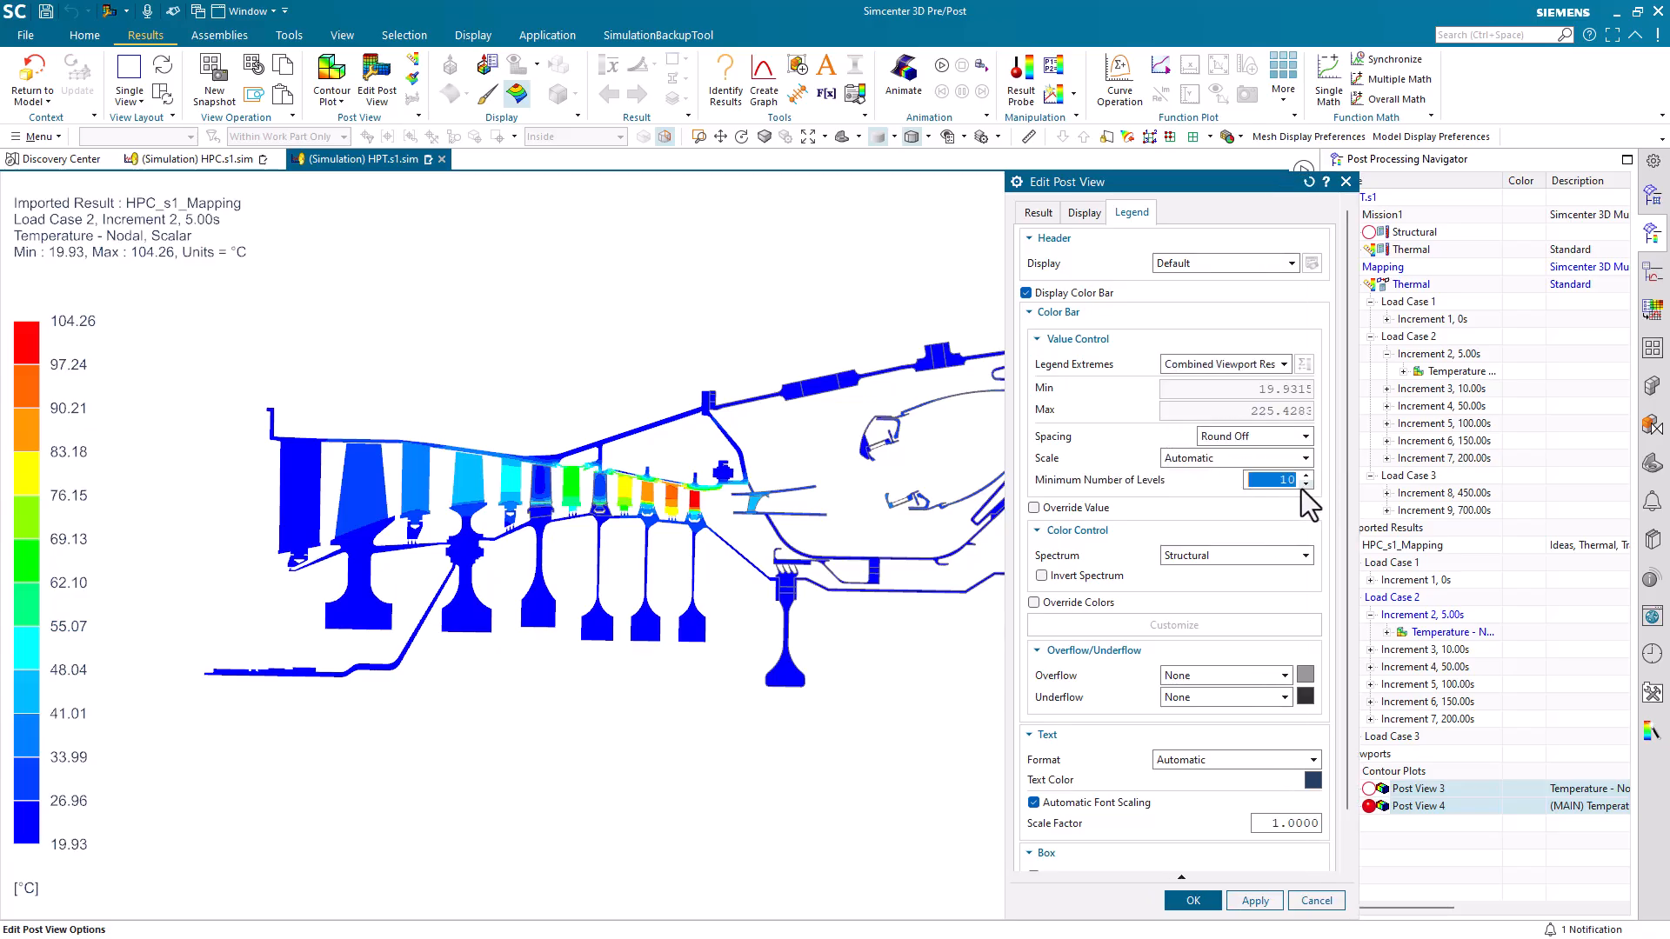
pyautogui.click(1194, 901)
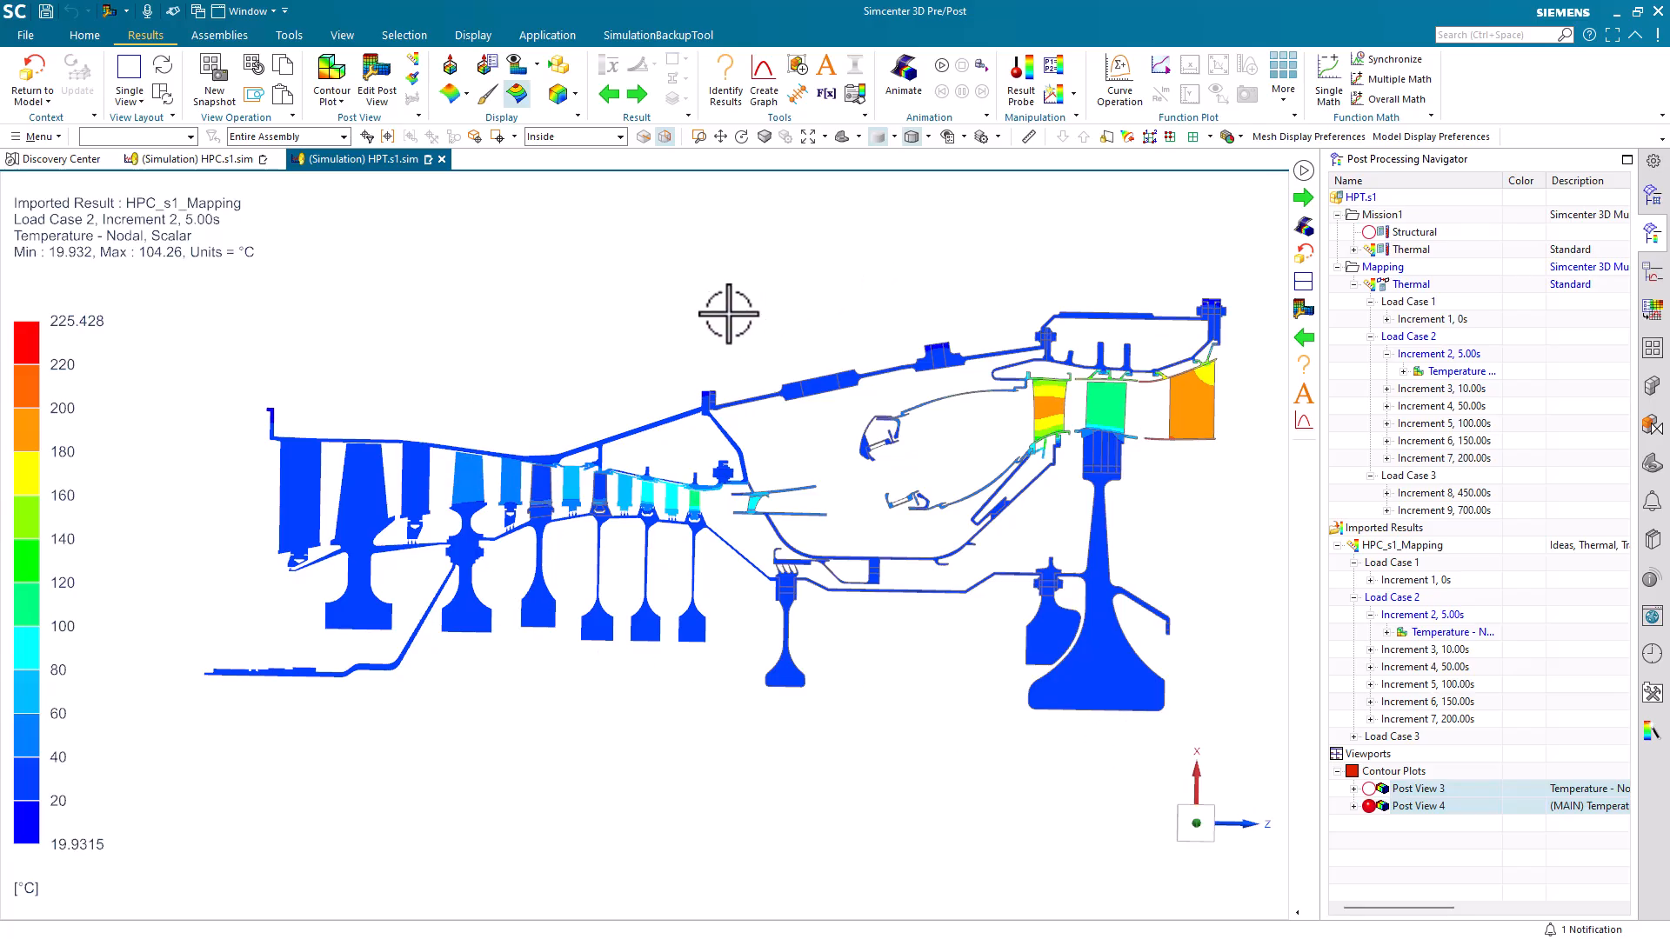
# Step both temperature plots forward together through the Load Case 2 increments, from Increment 3 at 10.00 s to Increment 7 at 200.00 s
pyautogui.click(635, 94)
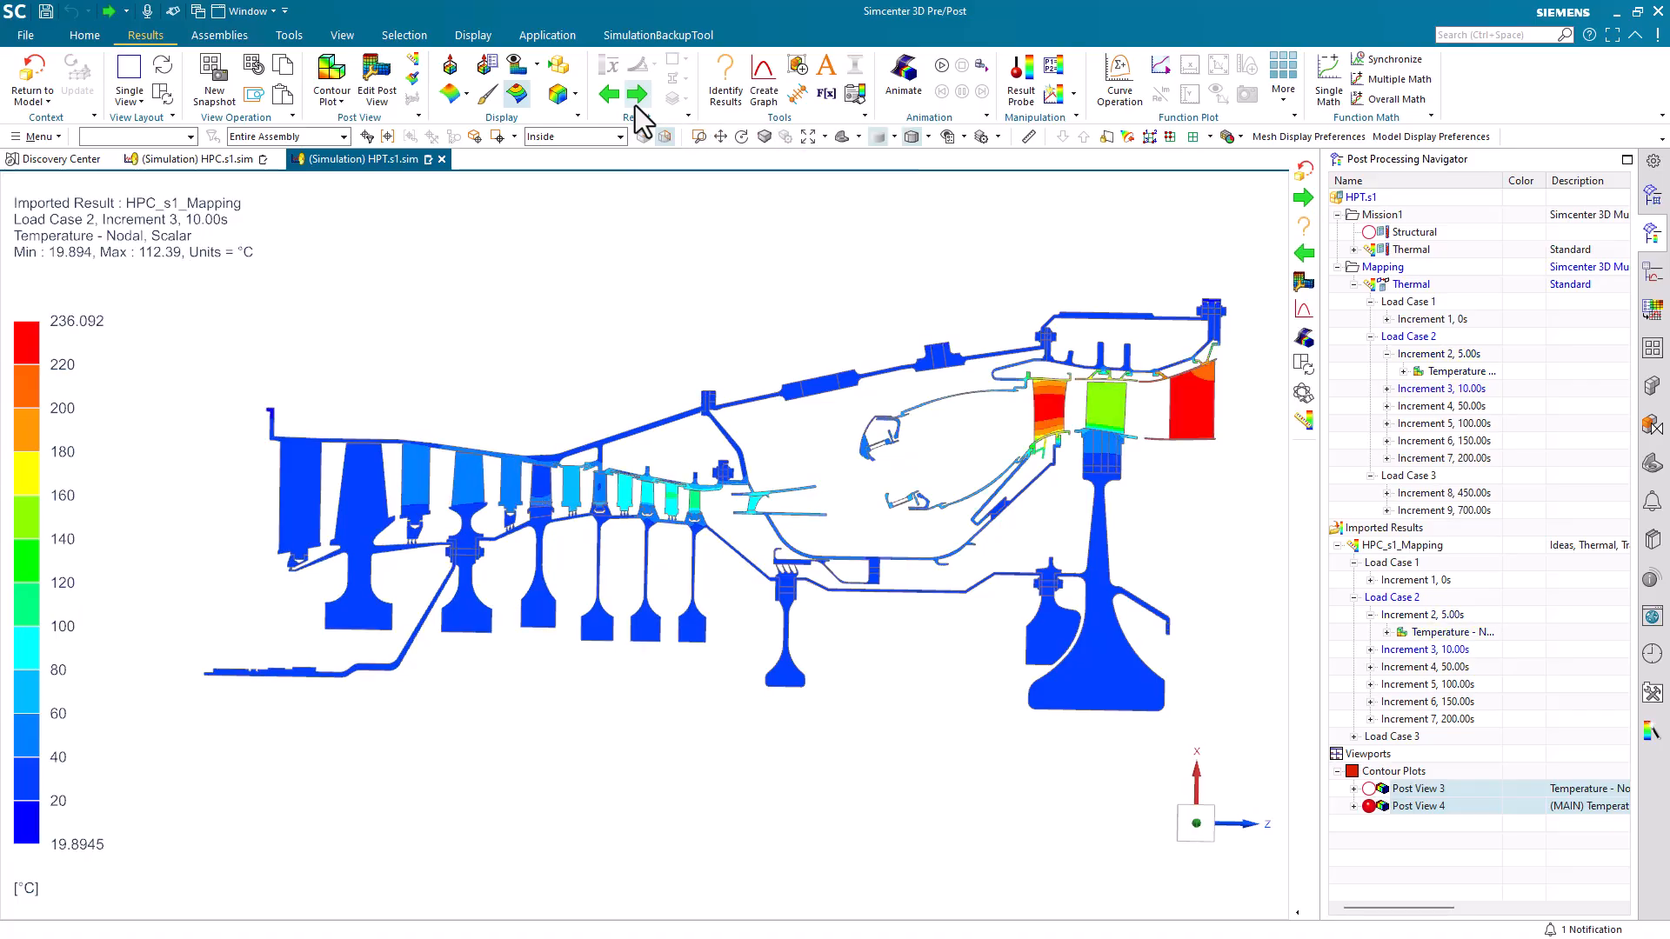
pyautogui.click(636, 97)
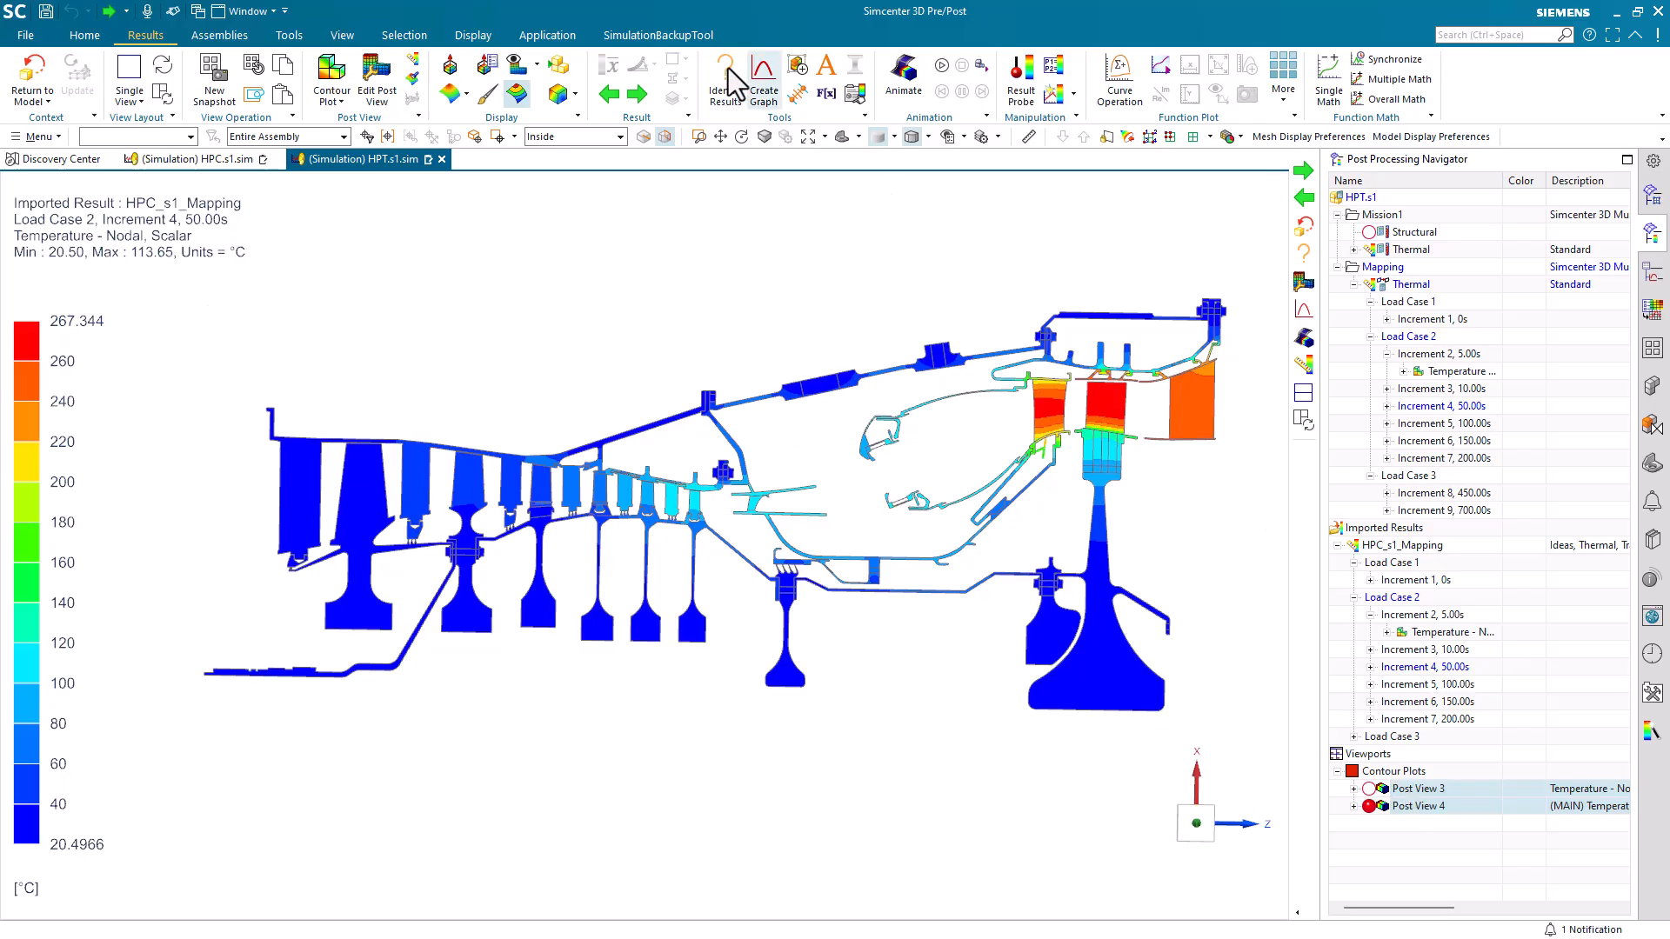
pyautogui.click(639, 101)
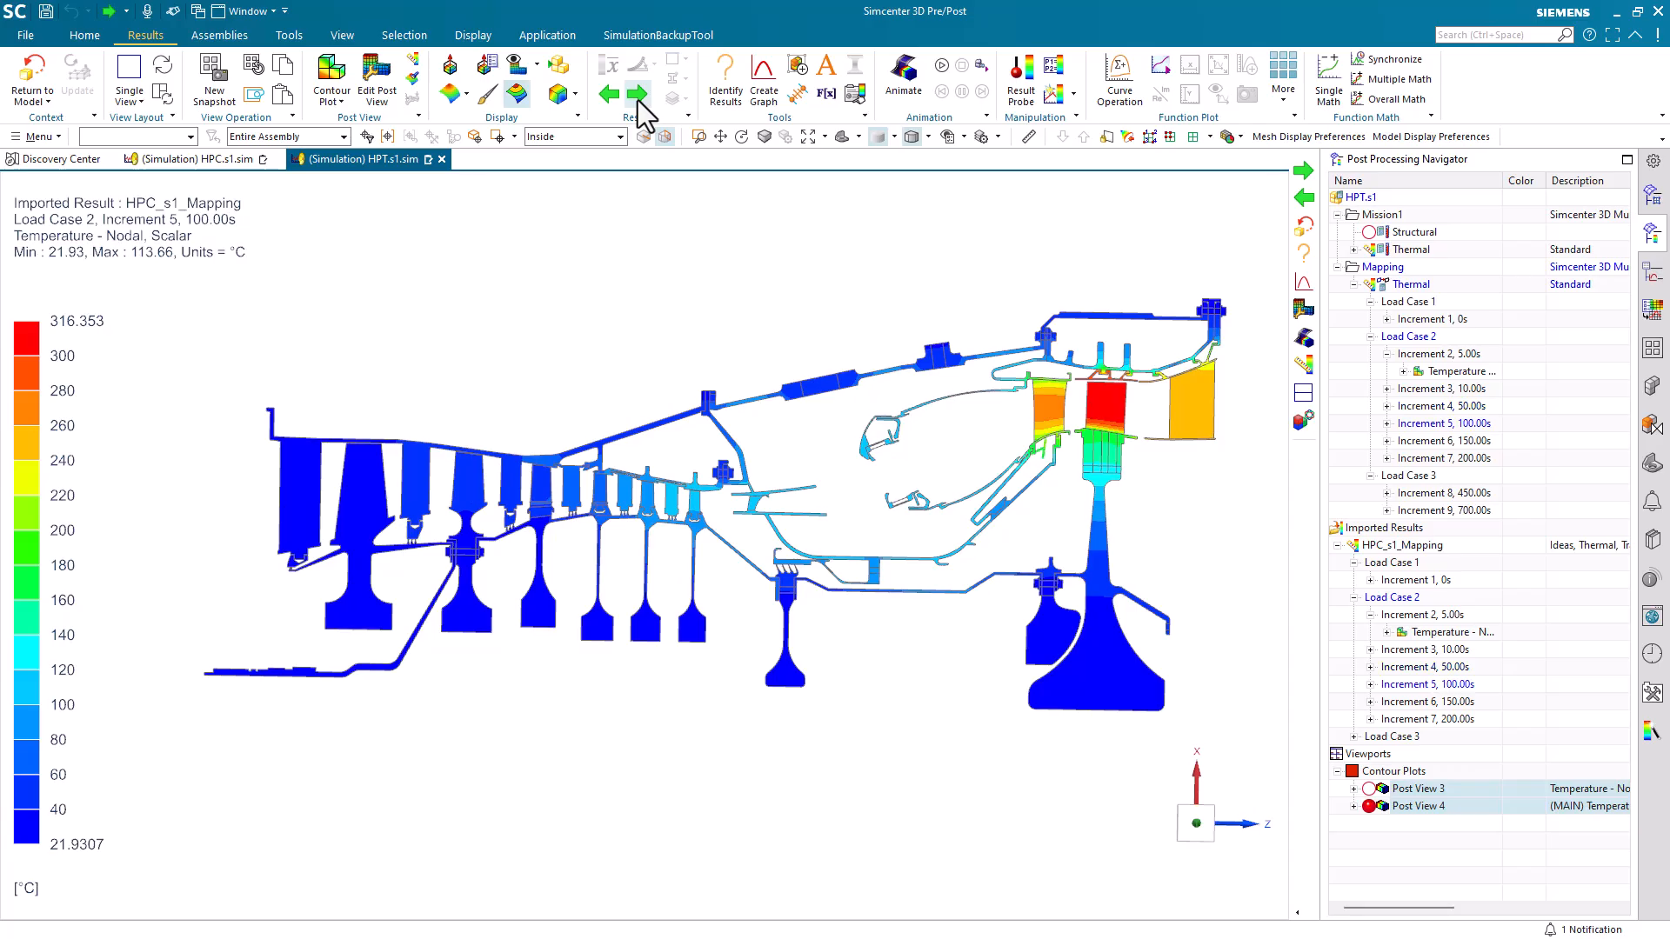
pyautogui.click(638, 98)
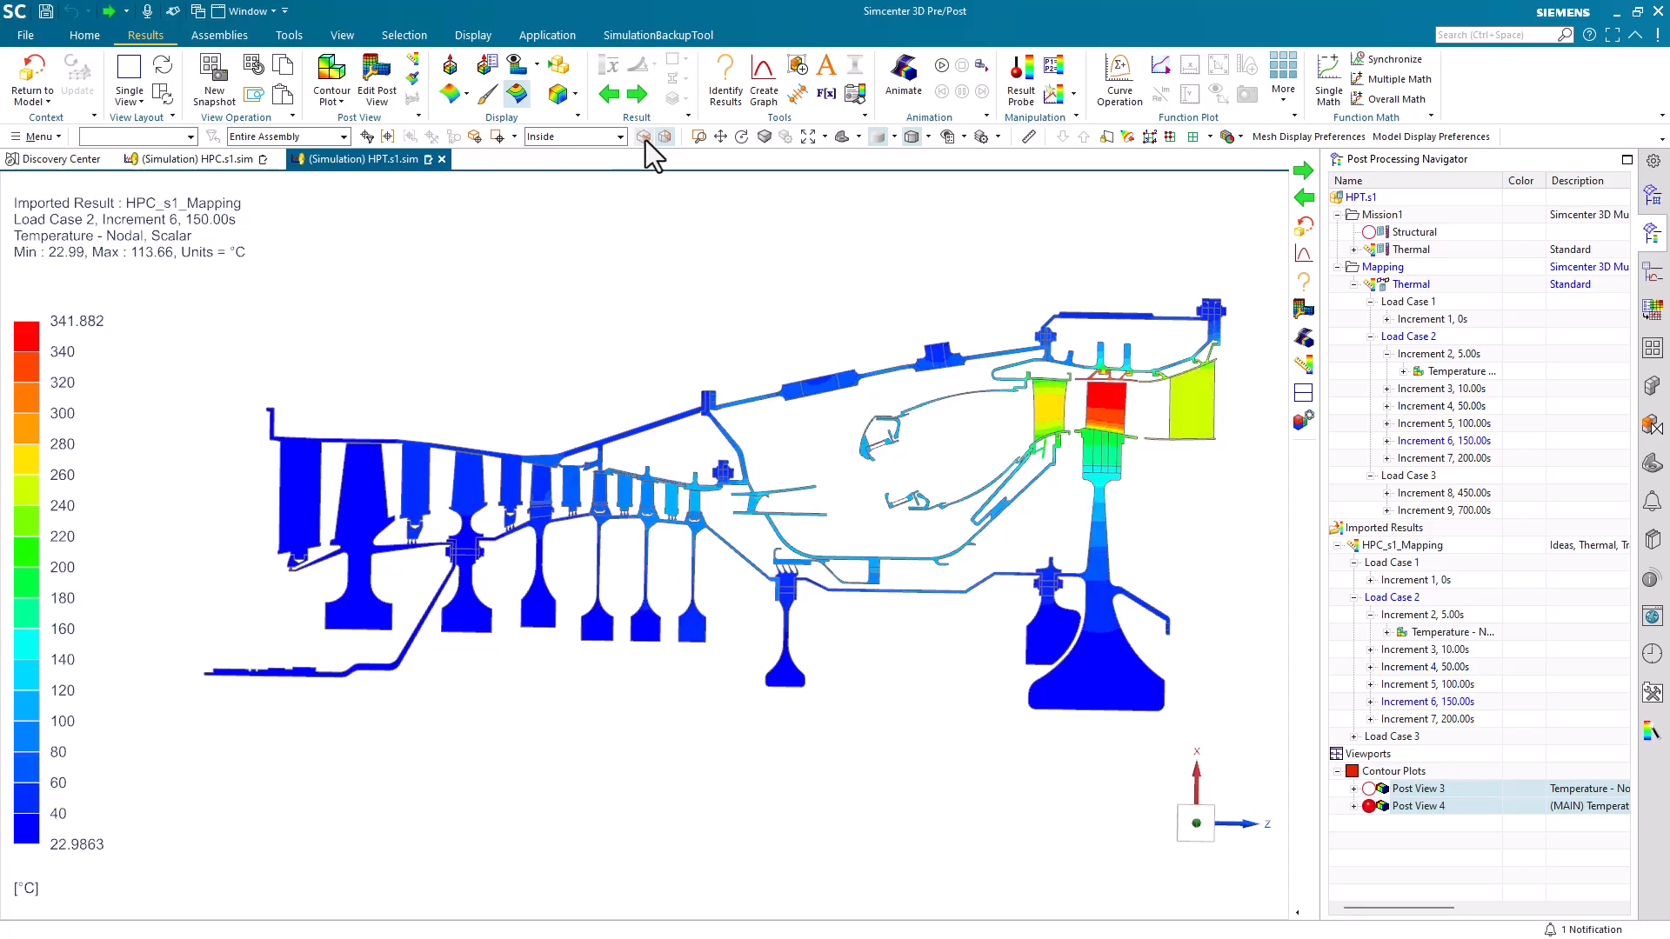
pyautogui.click(638, 94)
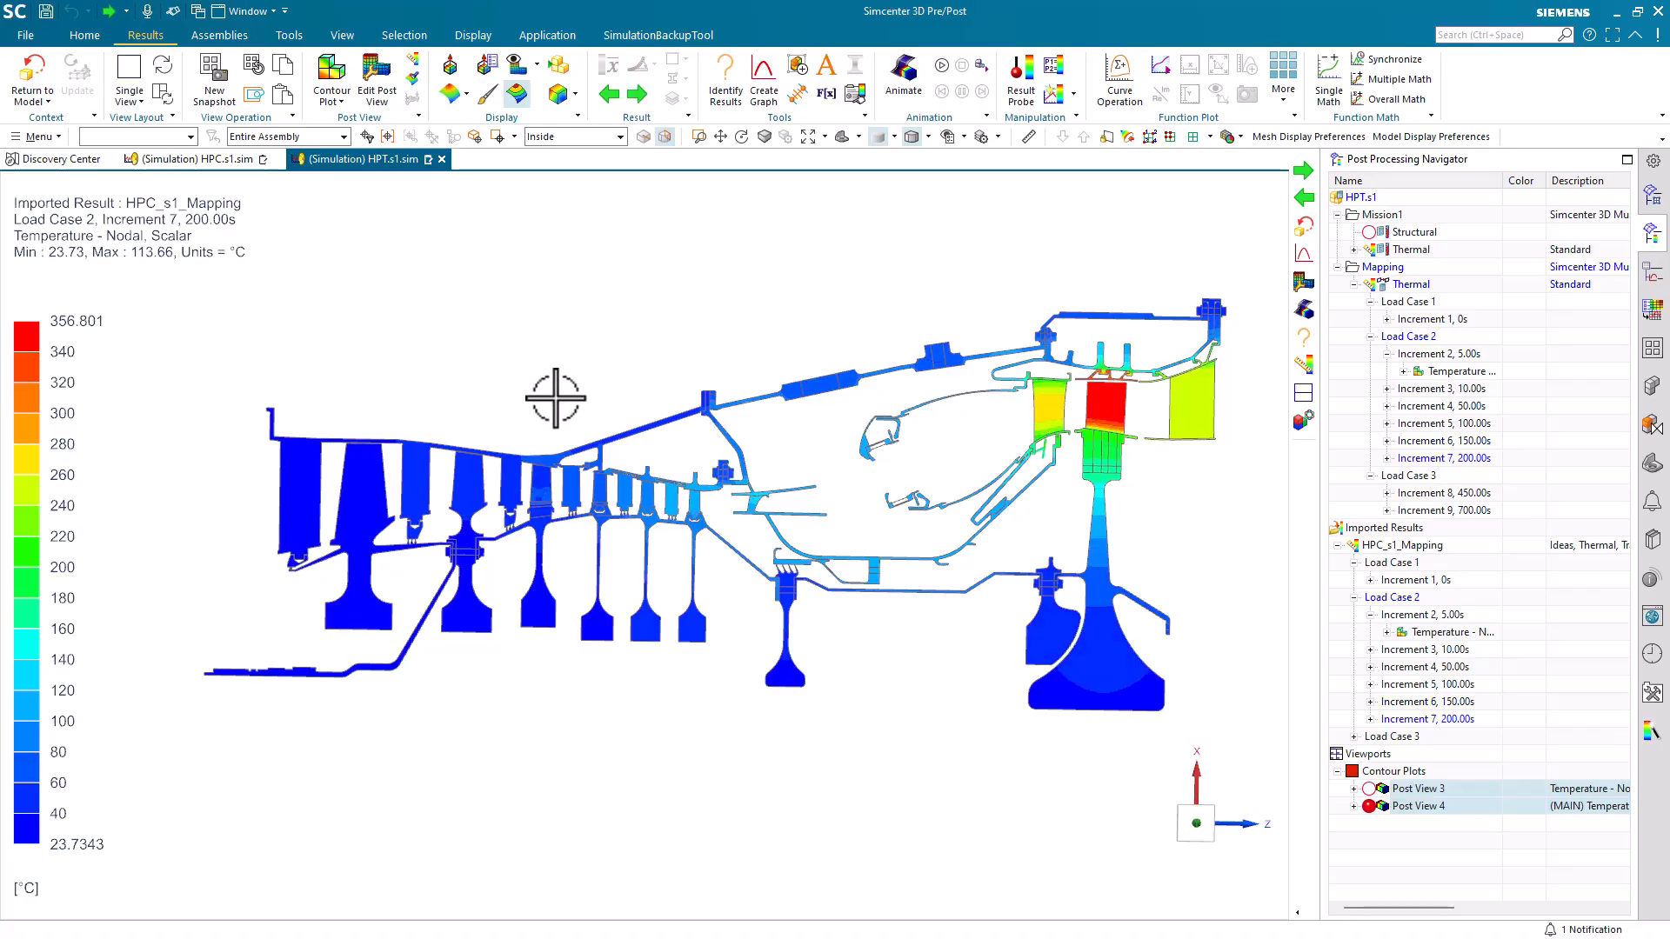